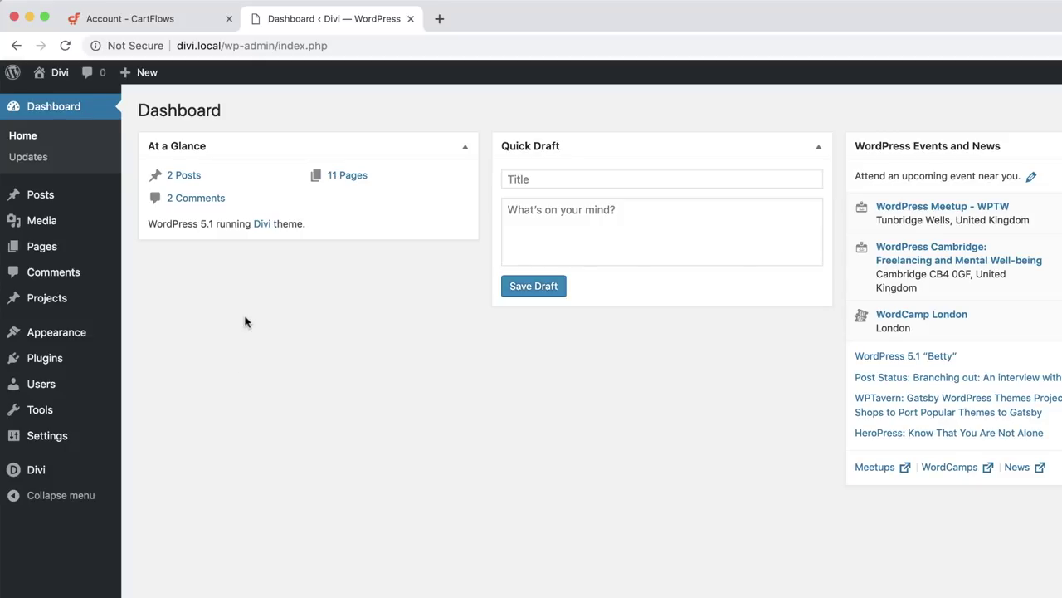
- Search the plugin directory for 'woocommerce' and start installing the WooCommerce plugin
mouse_move(72, 360)
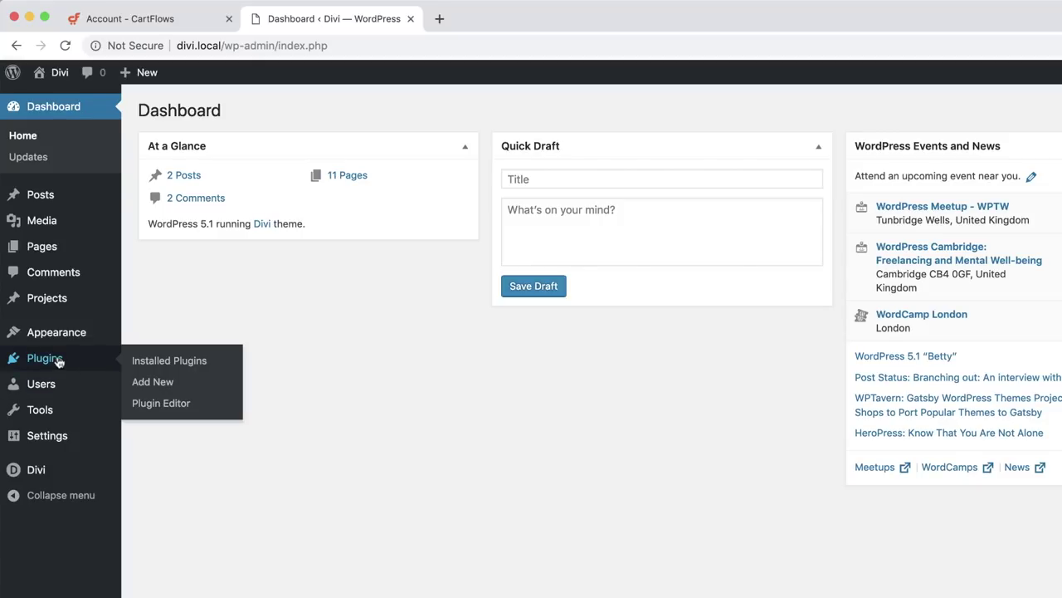
left_click(165, 383)
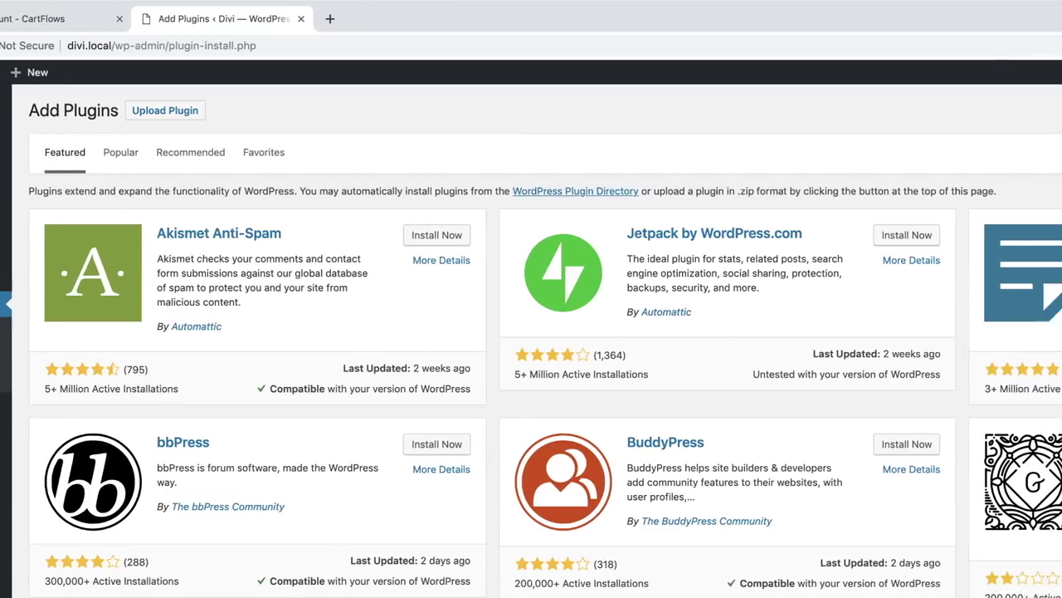
left_click(948, 152)
type("woocommer")
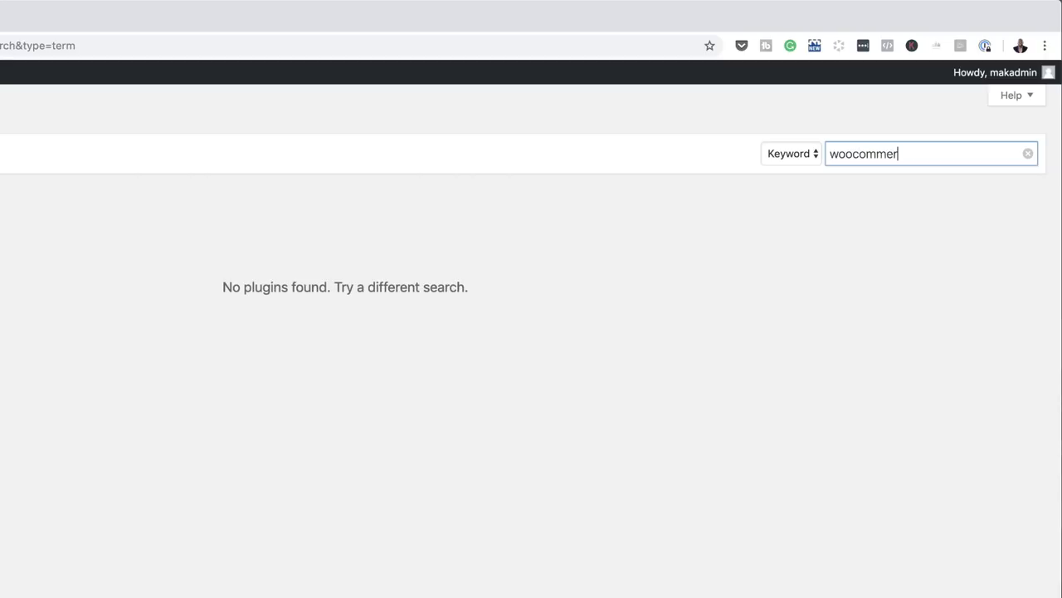
type("ce")
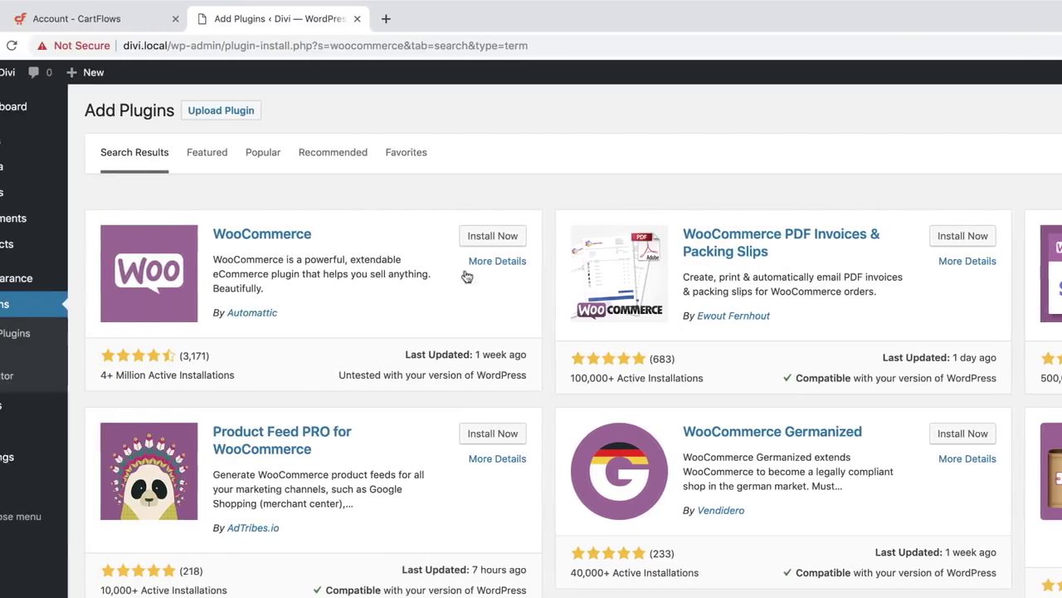
left_click(502, 238)
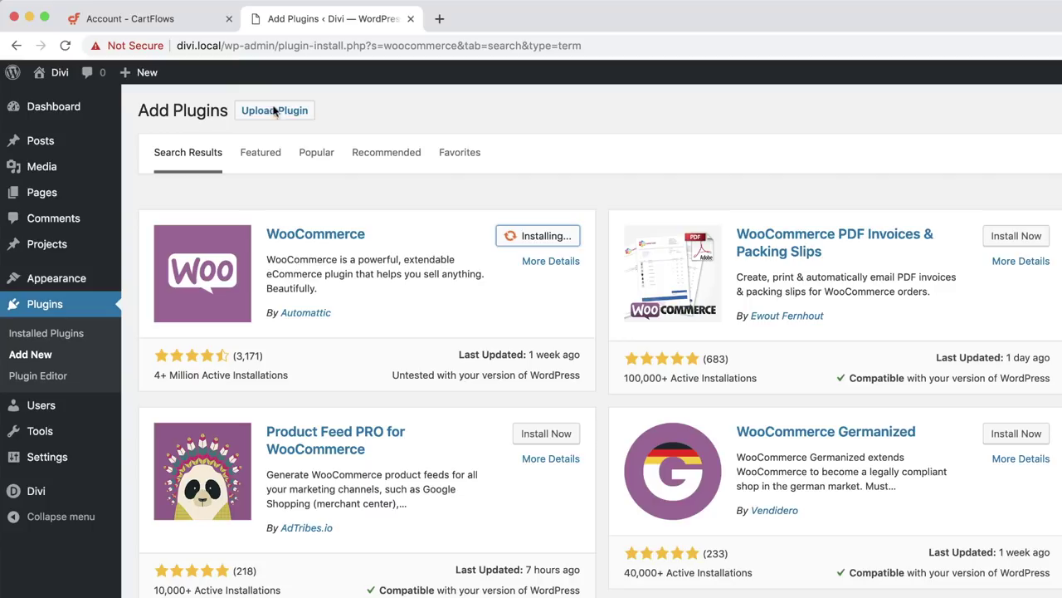
- Download the CartFlows and CartFlows Pro zip files from the CartFlows account's Downloads page
left_click(189, 21)
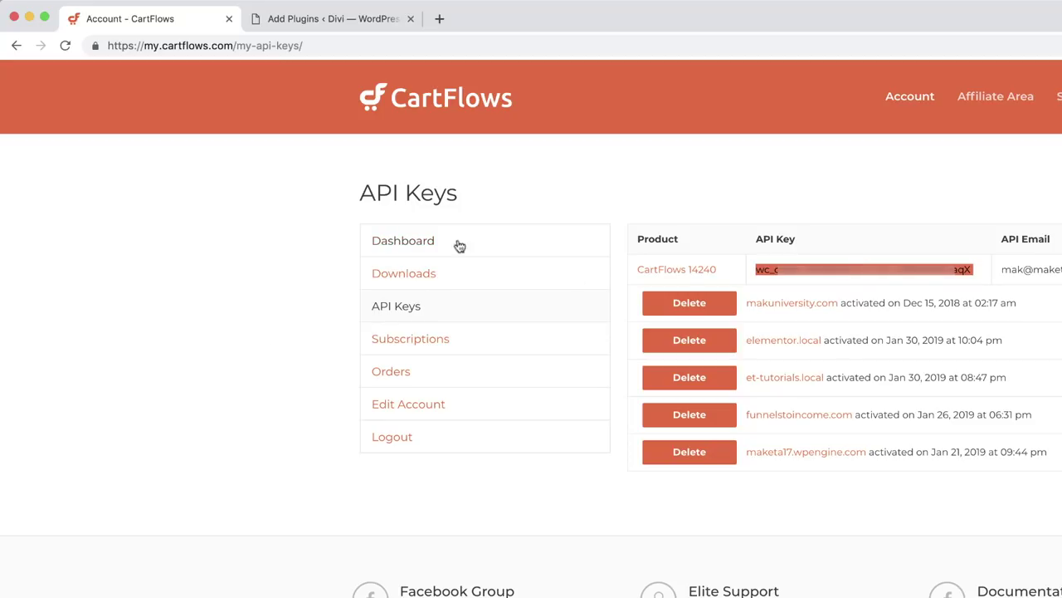
left_click(431, 279)
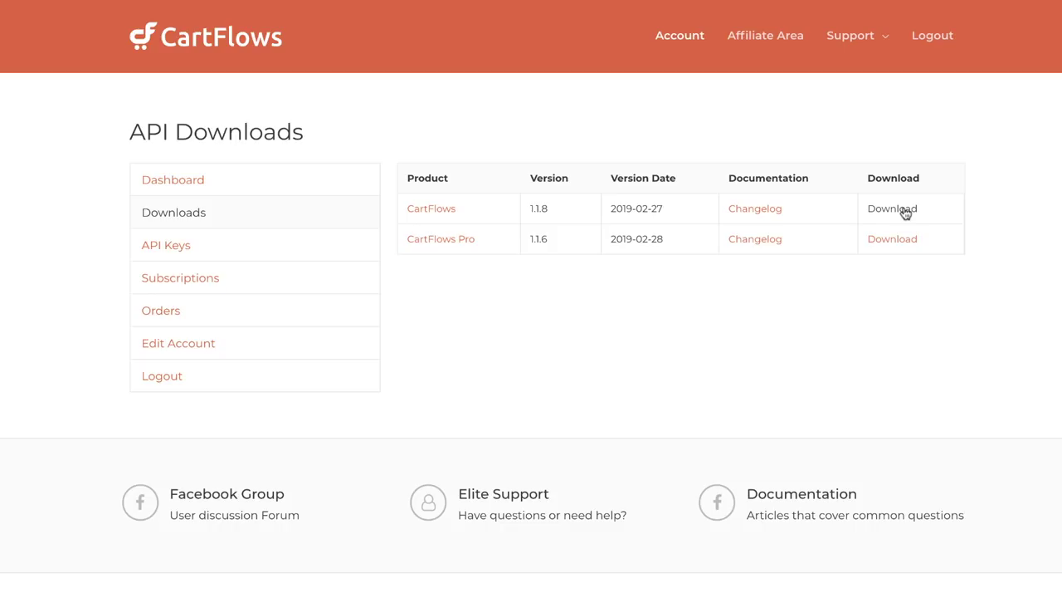
left_click(904, 213)
left_click(900, 241)
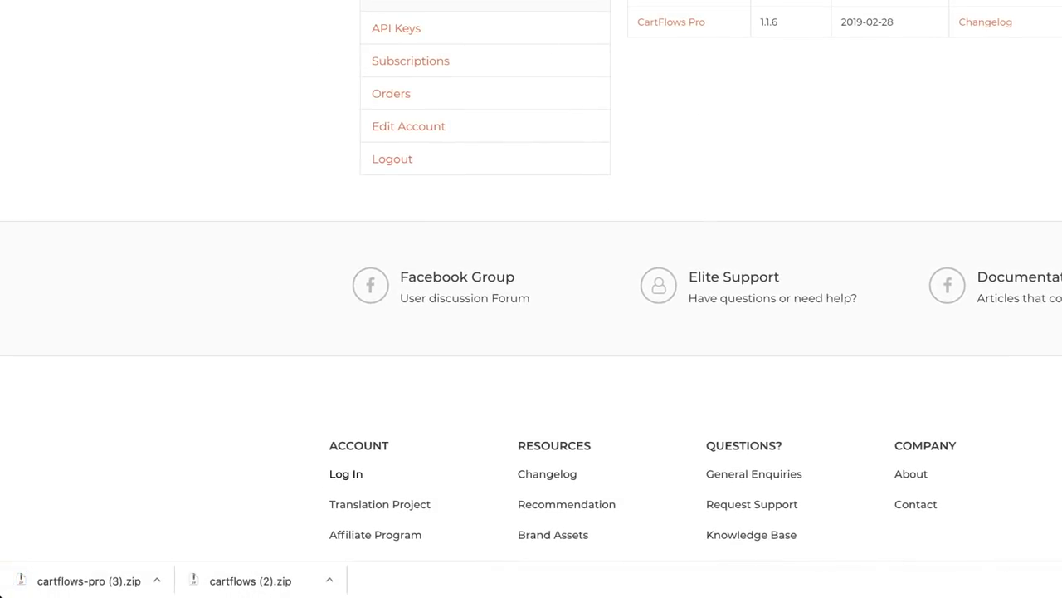
left_click(349, 20)
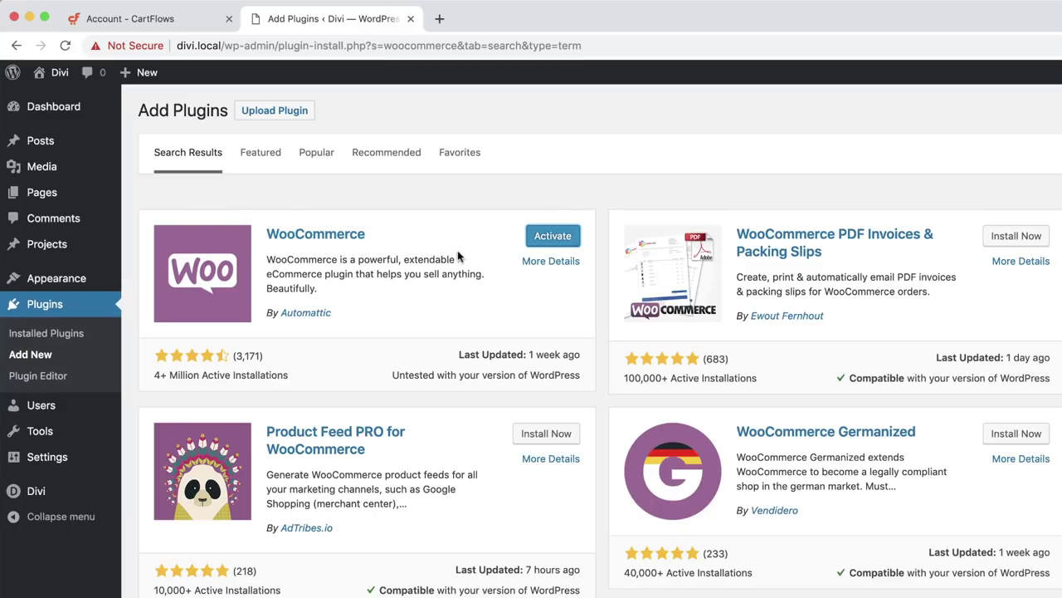
- Activate WooCommerce, then upload cartflows (2).zip, install it and activate CartFlows 1.1.8
left_click(554, 238)
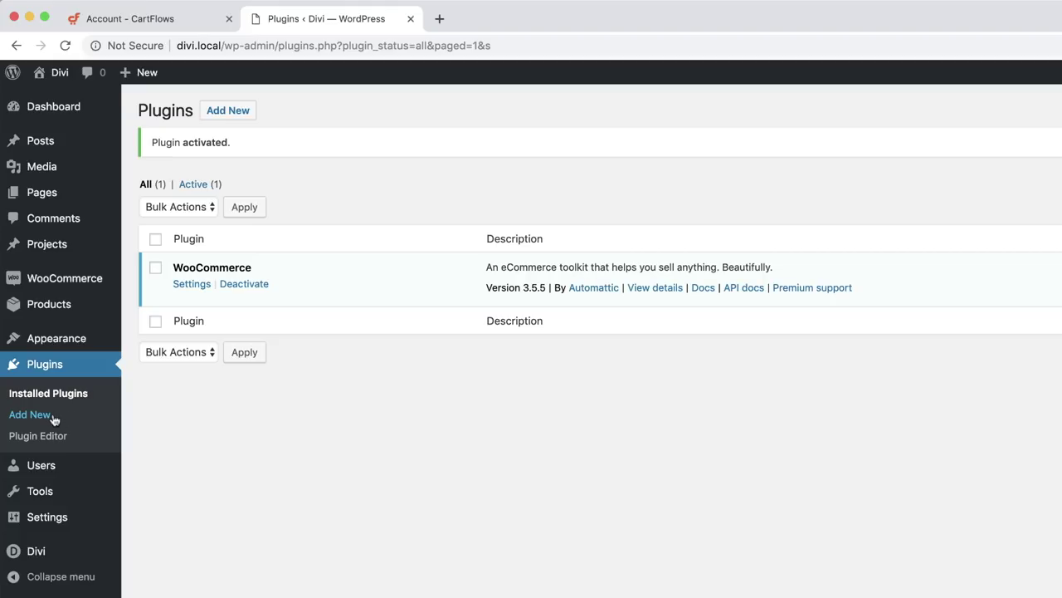
left_click(239, 110)
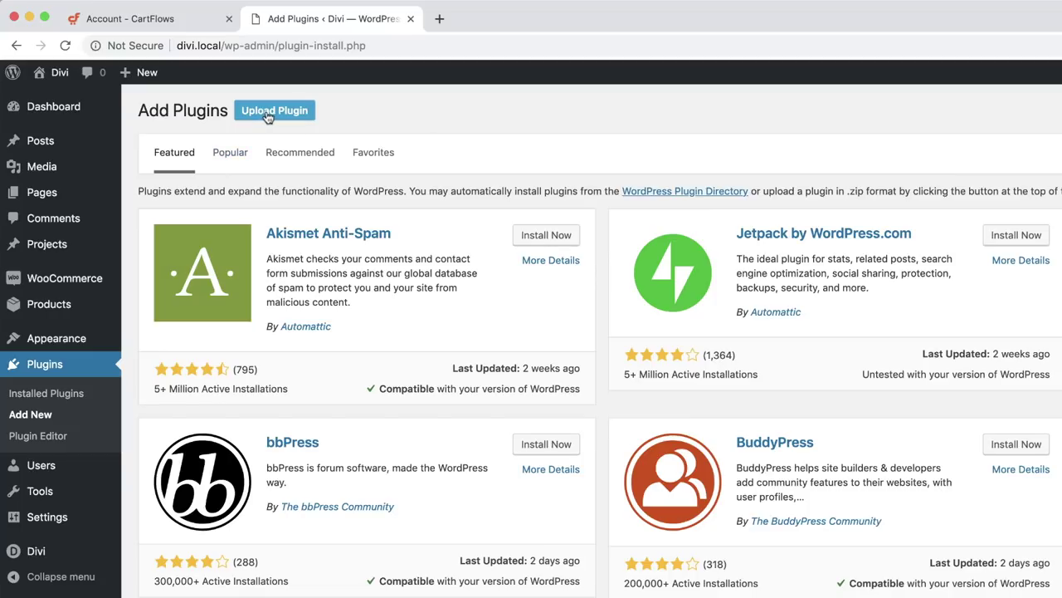
left_click(267, 117)
left_click(727, 247)
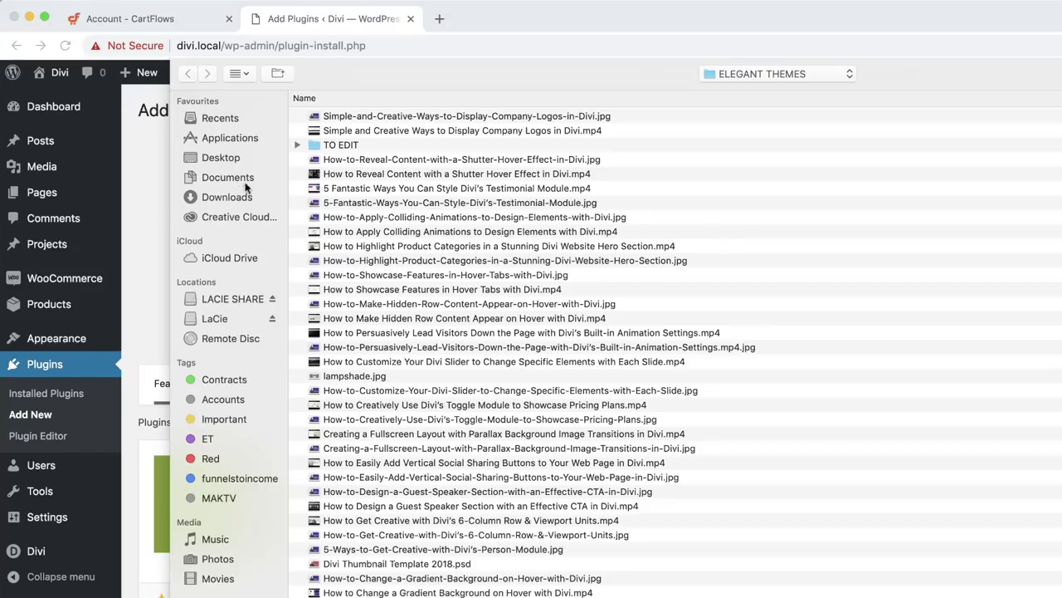
left_click(242, 197)
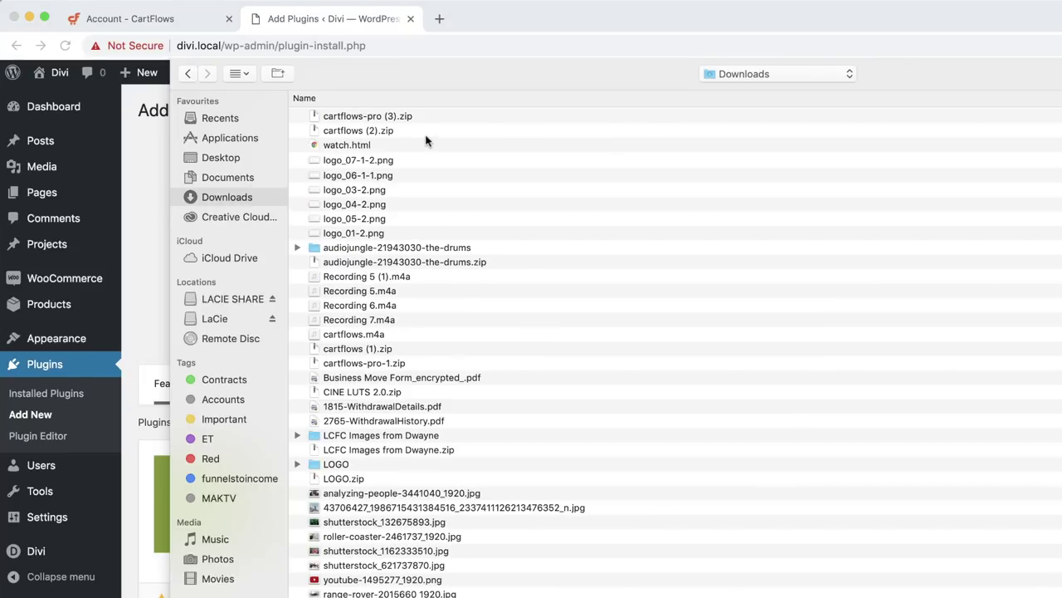
double_click(359, 131)
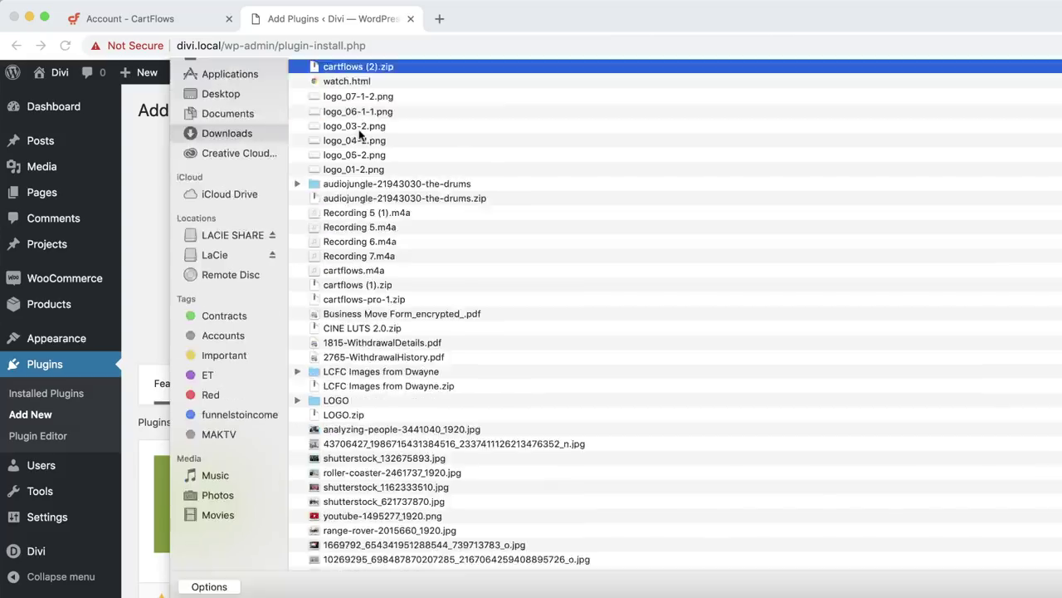
left_click(751, 270)
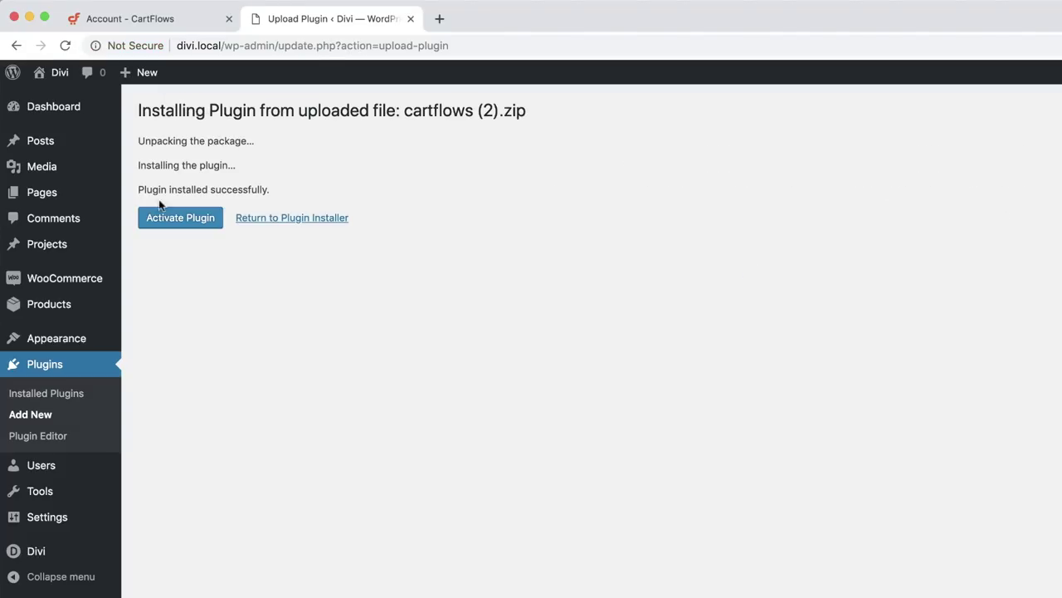
left_click(170, 223)
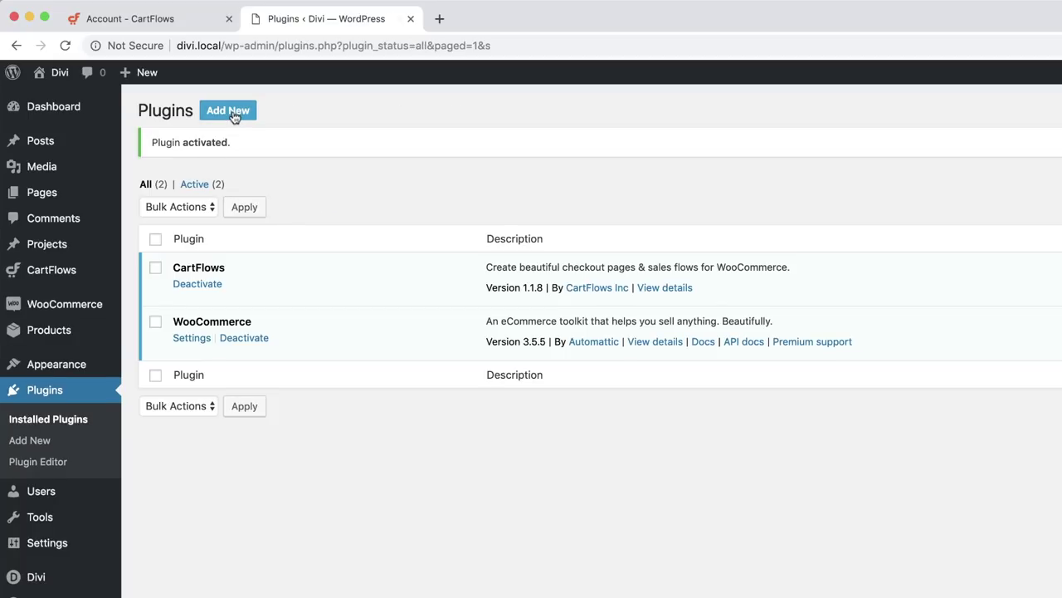
left_click(234, 117)
- Upload cartflows-pro (3).zip, install it and activate CartFlows Pro 1.1.6
left_click(285, 116)
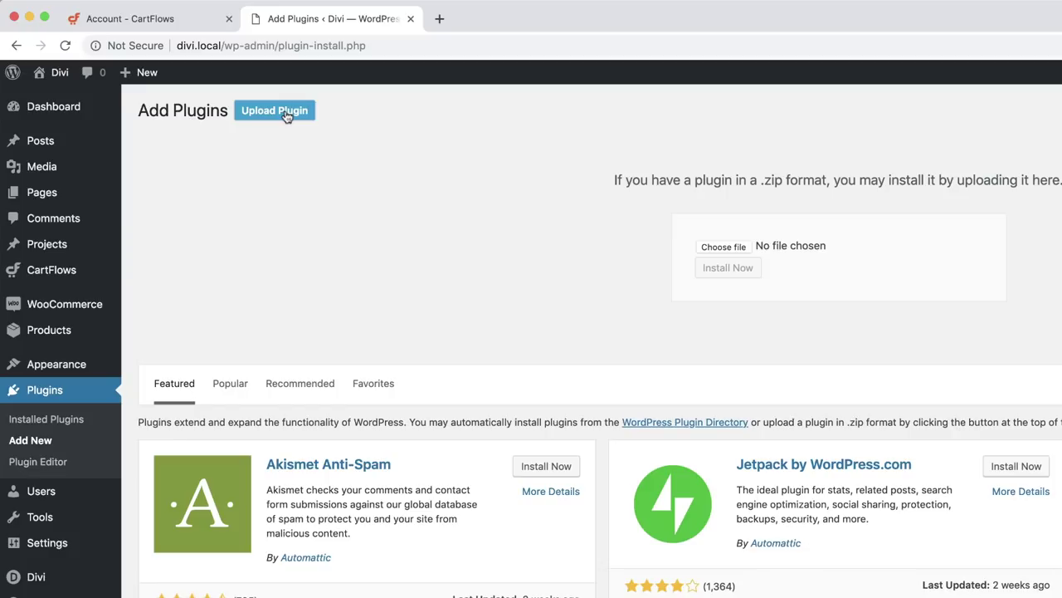
left_click(720, 246)
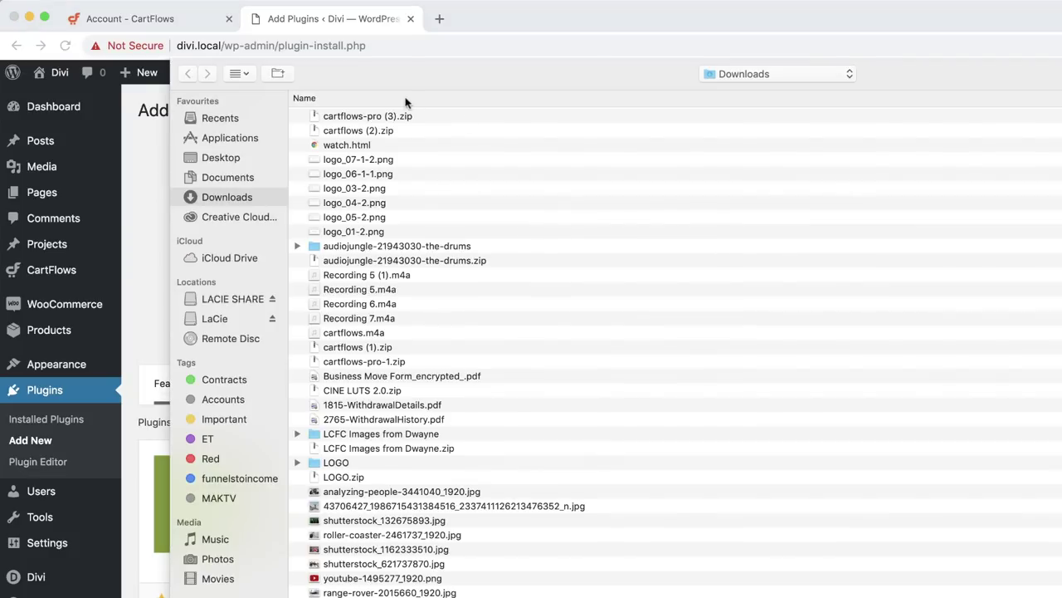
double_click(395, 118)
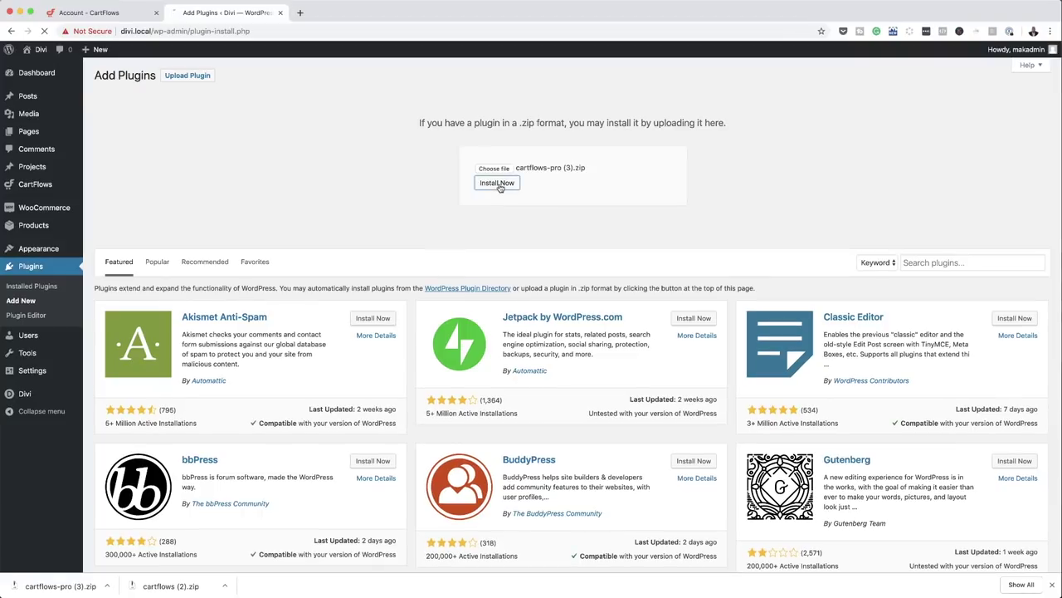
left_click(587, 219)
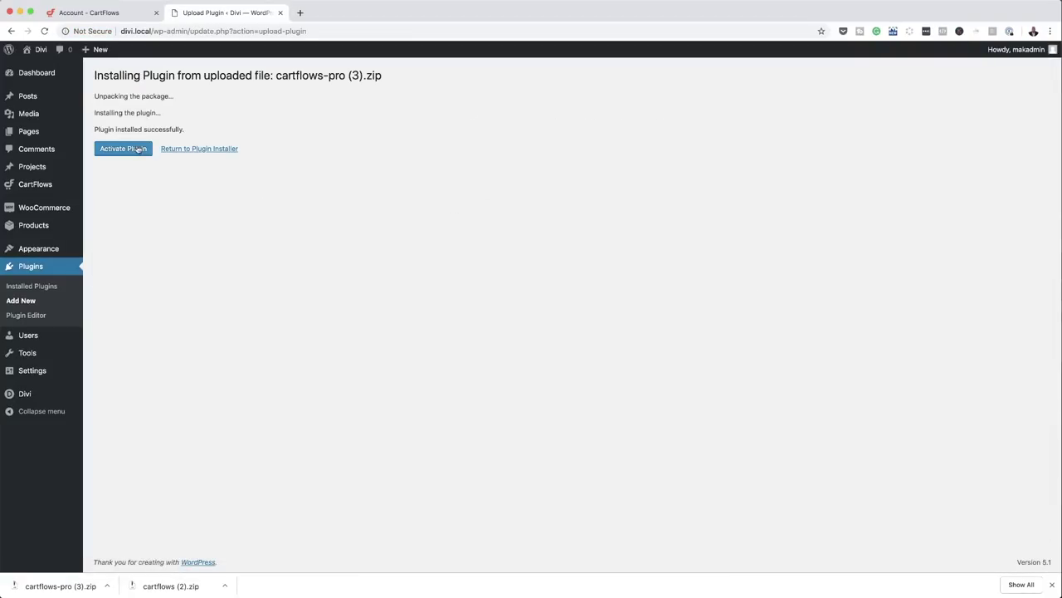
left_click(136, 153)
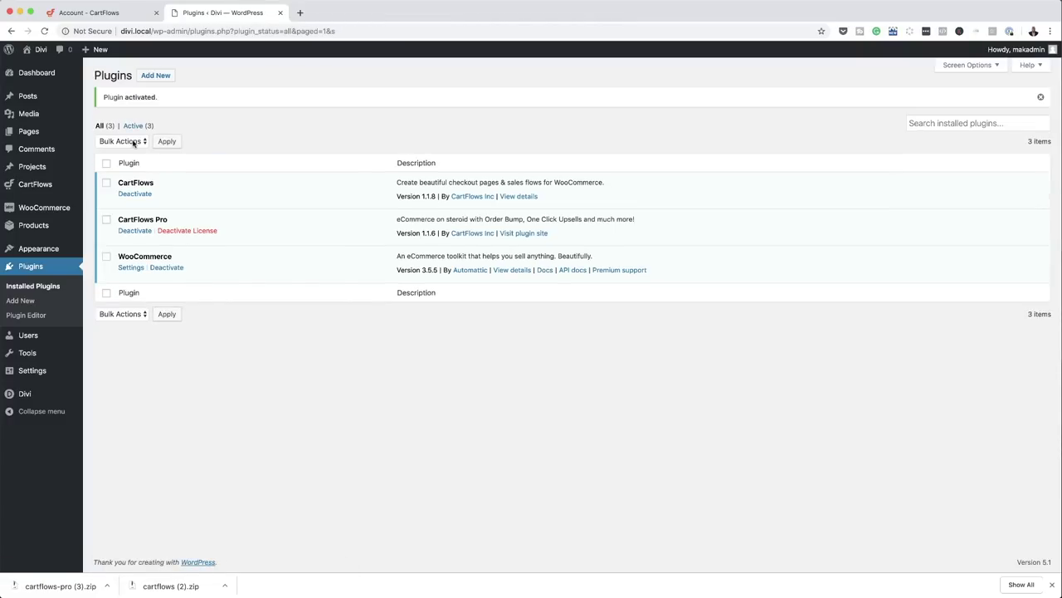
mouse_move(38, 52)
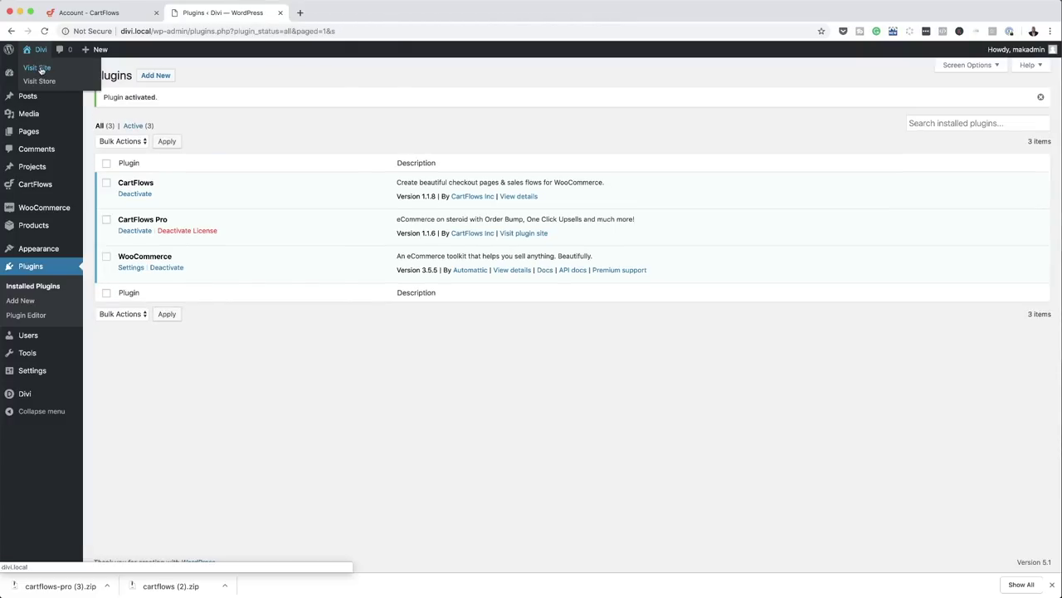
- Look at the Divi site's homepage in a new tab, then return to the admin Dashboard
left_click(39, 70, "super")
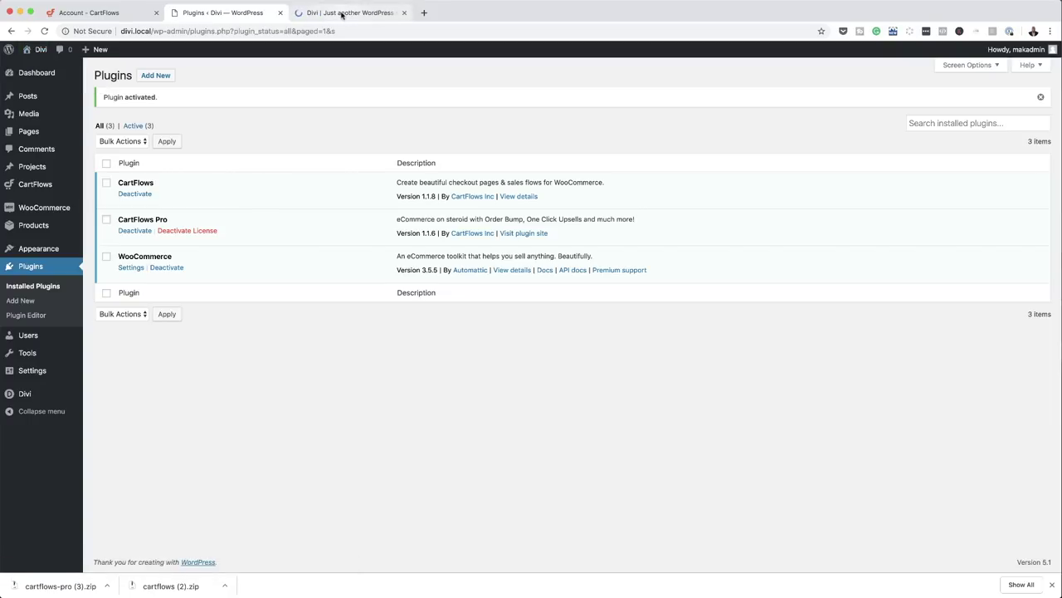
left_click(339, 13)
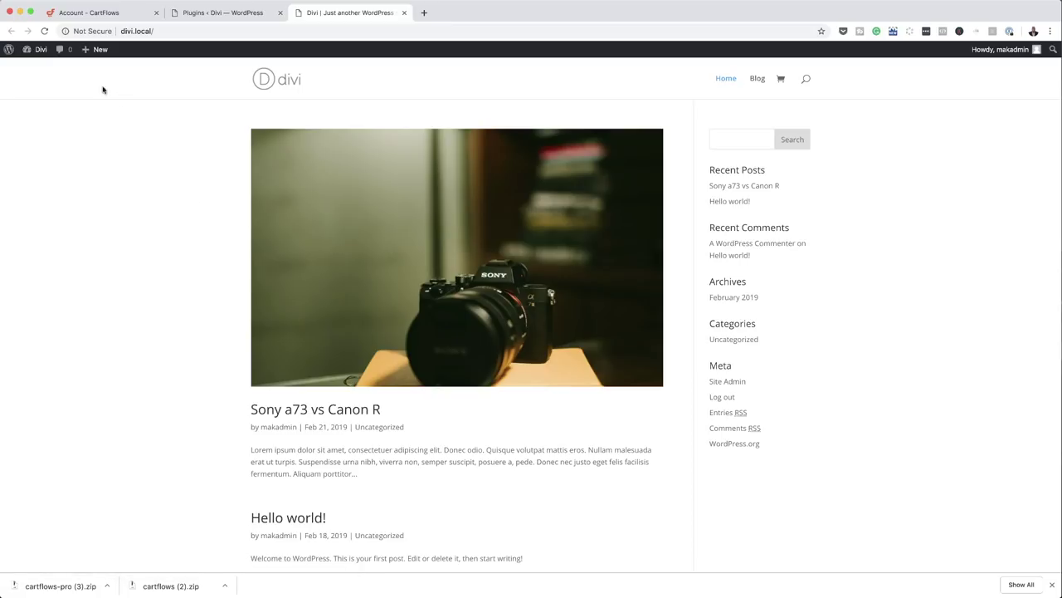
mouse_move(38, 49)
left_click(40, 72)
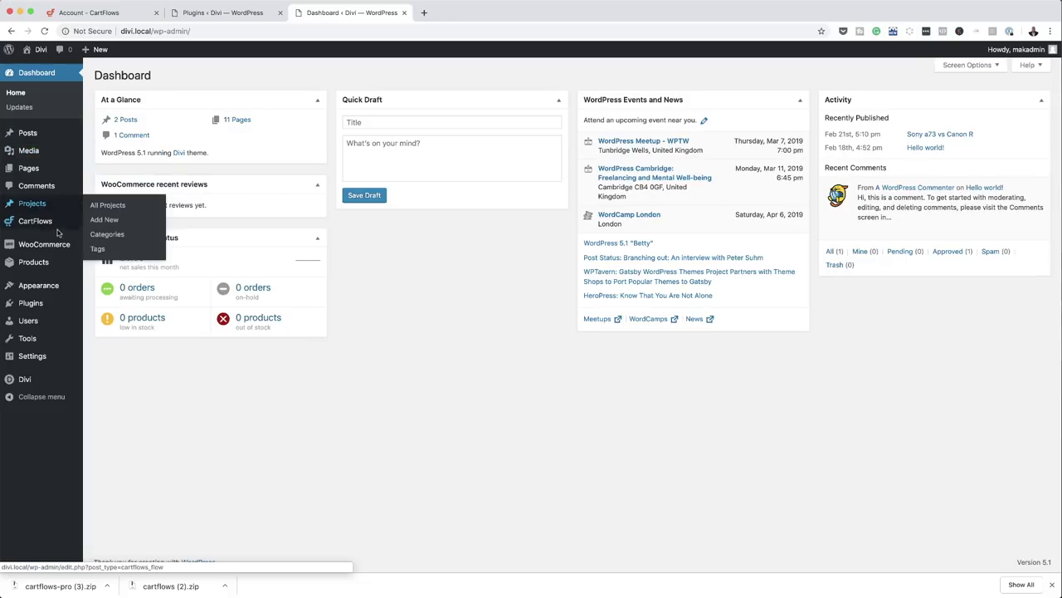
- Set CartFlows' 'Show Templates designed with' option to Divi and save the general settings
mouse_move(54, 226)
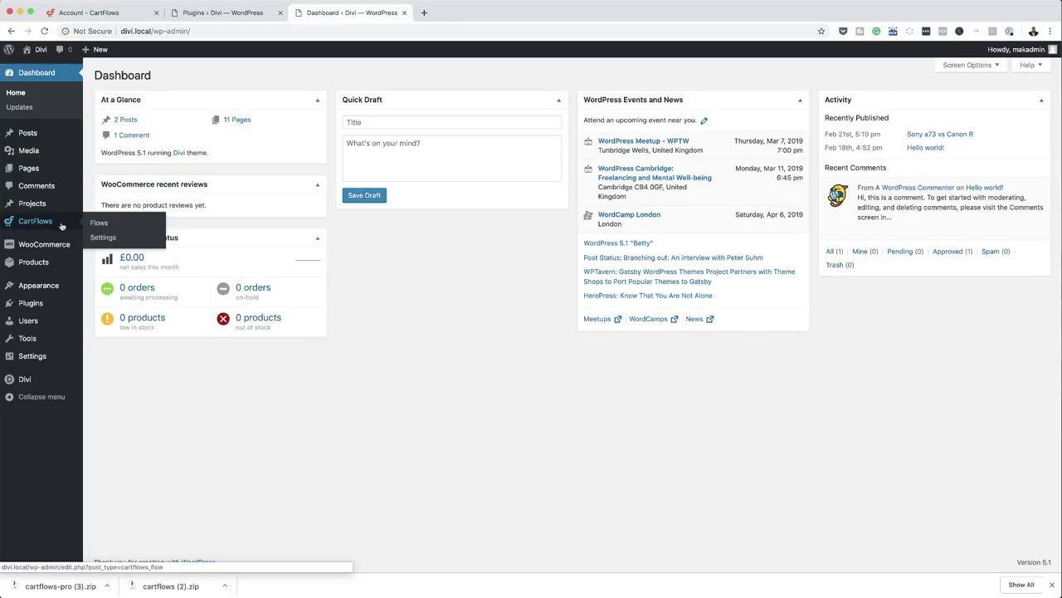
left_click(103, 237)
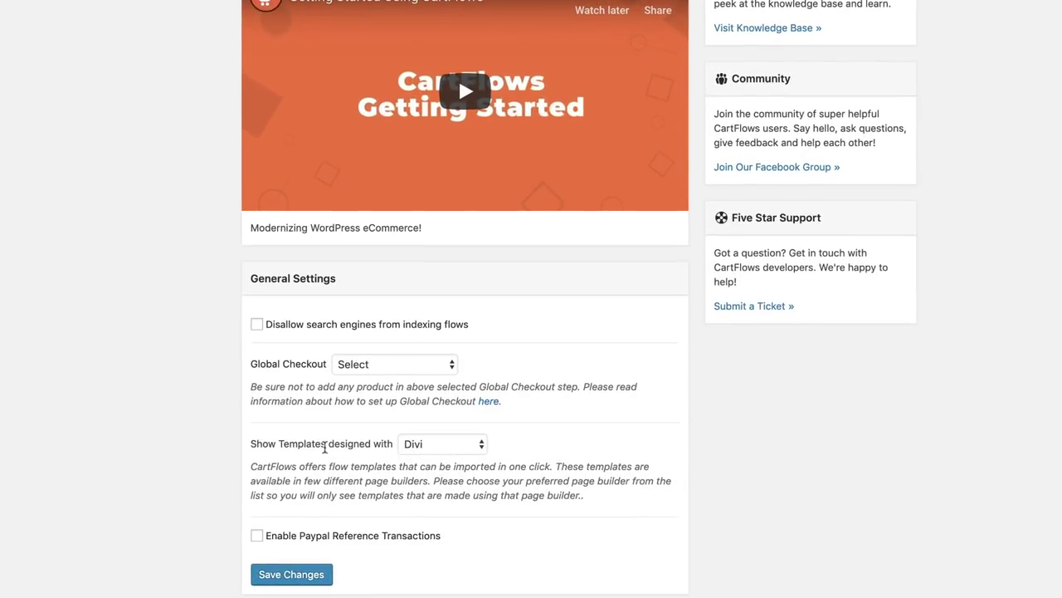
left_click(440, 448)
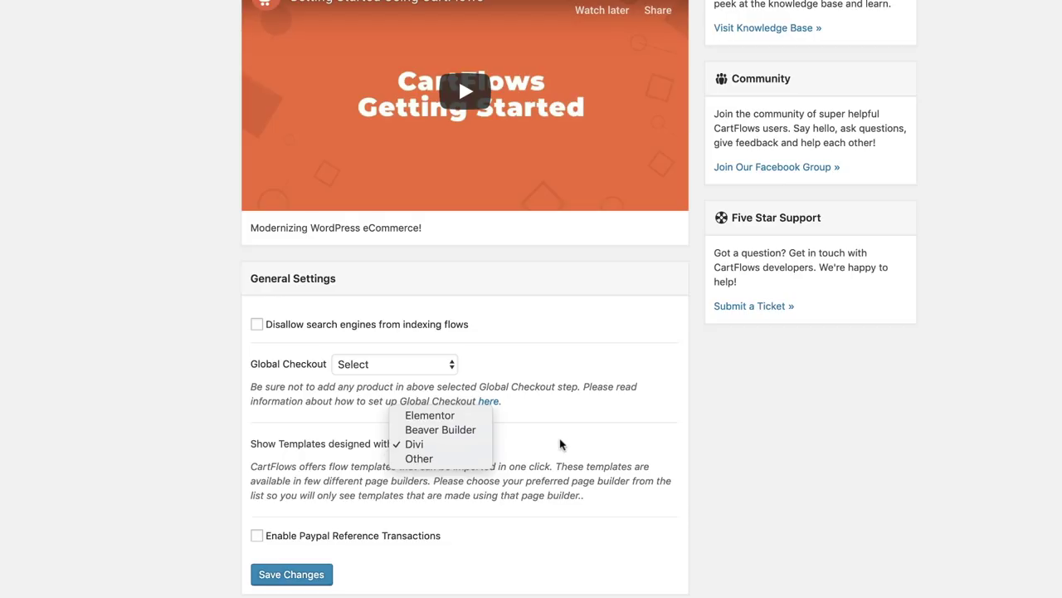
left_click(579, 434)
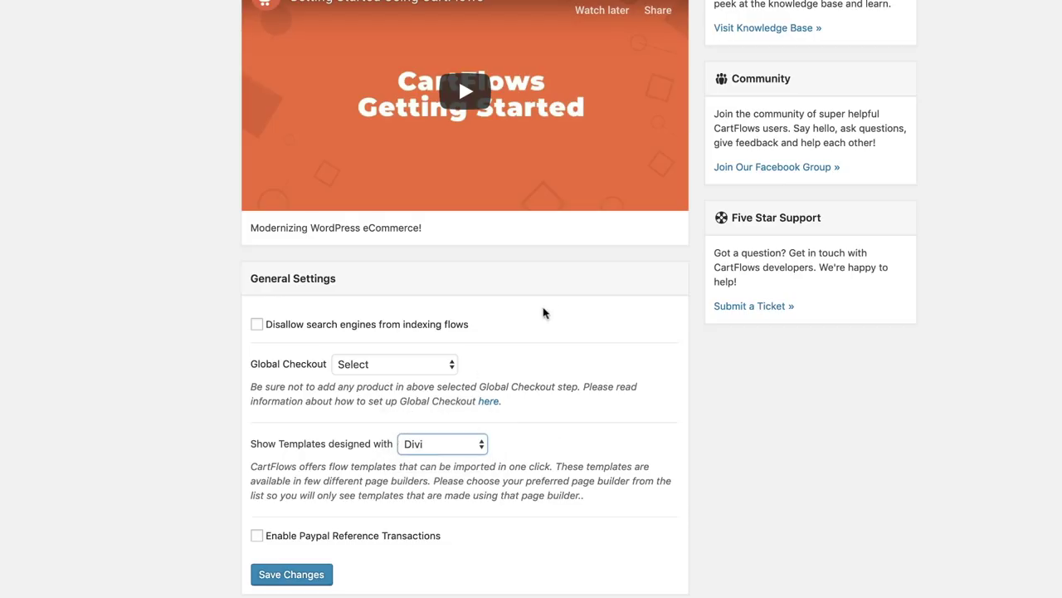
left_click(299, 574)
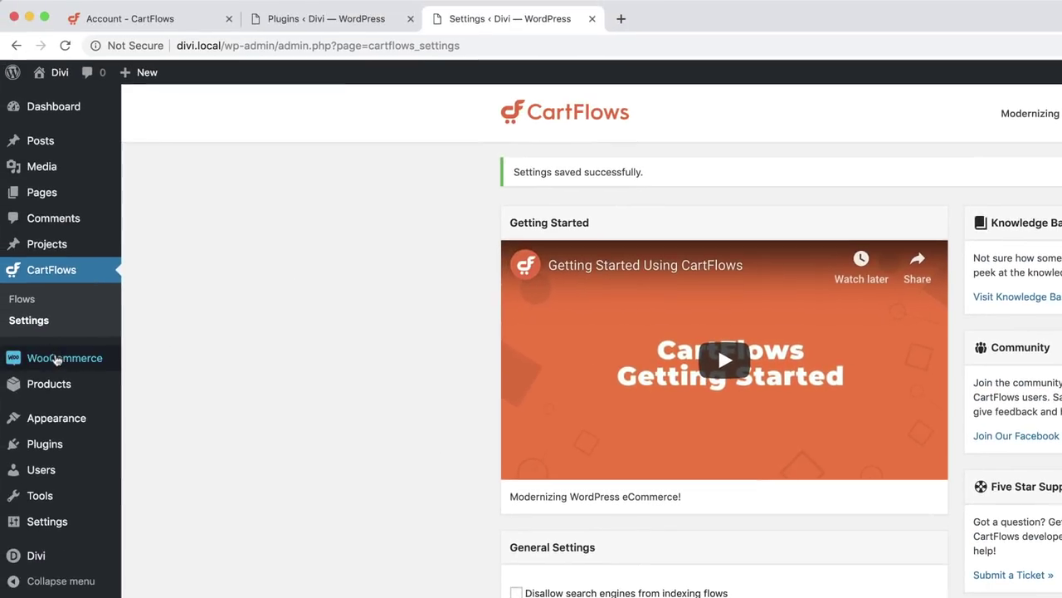
mouse_move(56, 359)
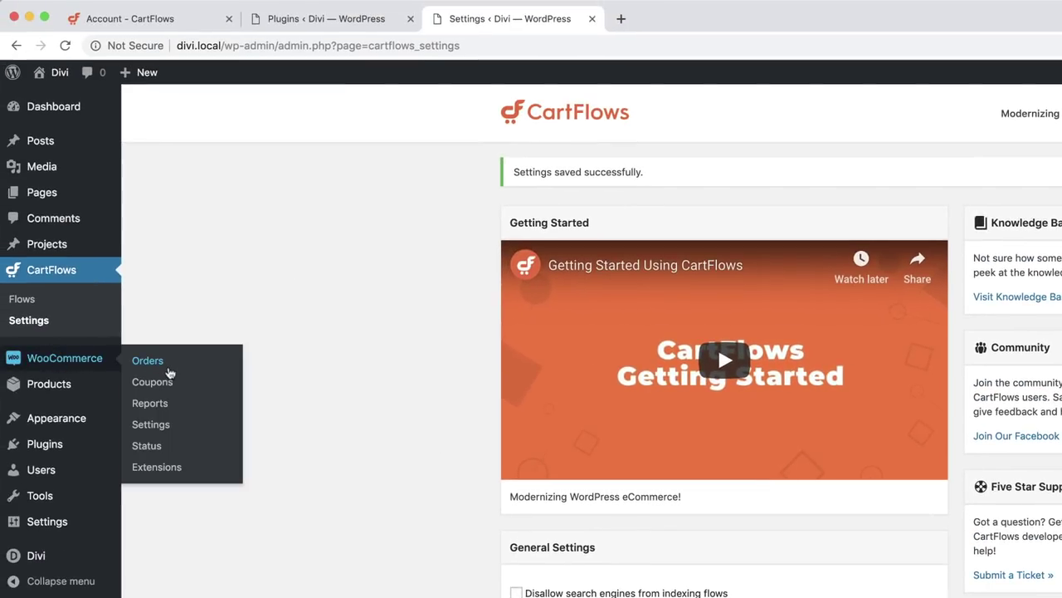
- Enable PayPal in WooCommerce's Payments settings, then go to the CartFlows Flows list
left_click(164, 430)
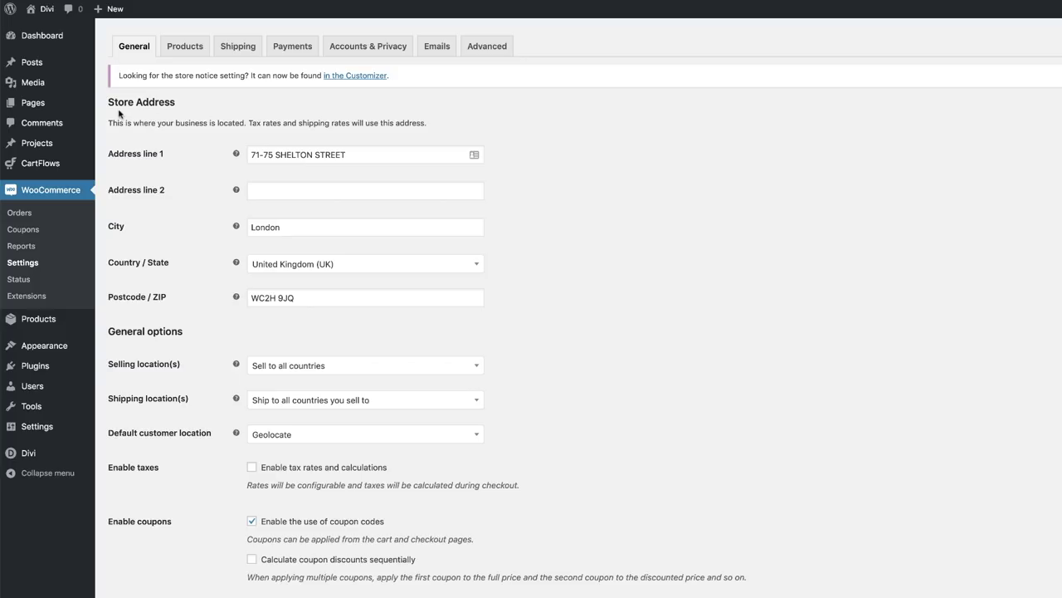
left_click(183, 50)
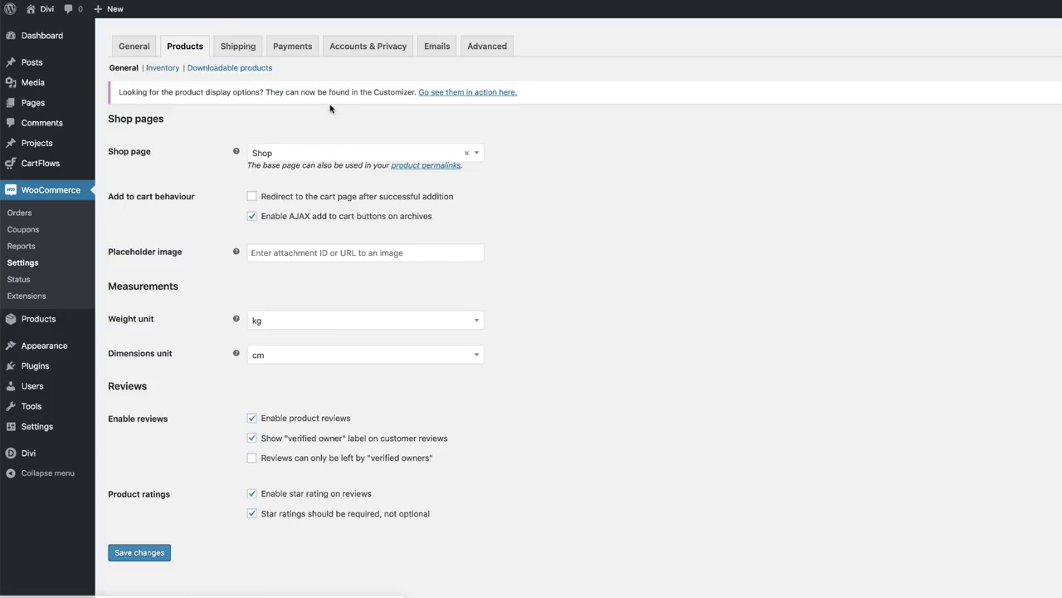
left_click(295, 51)
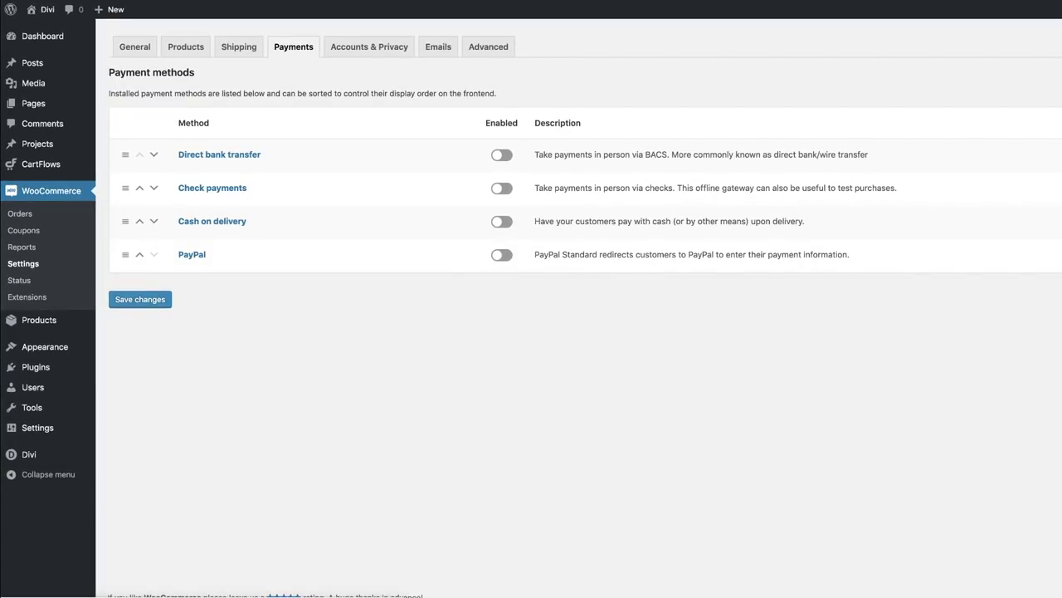
left_click(503, 255)
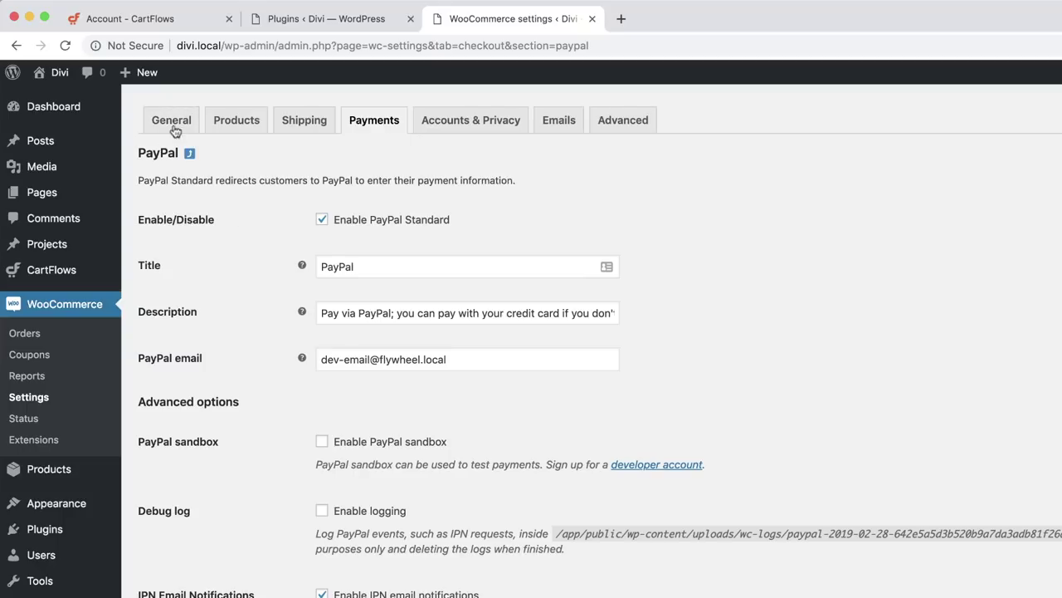
left_click(365, 122)
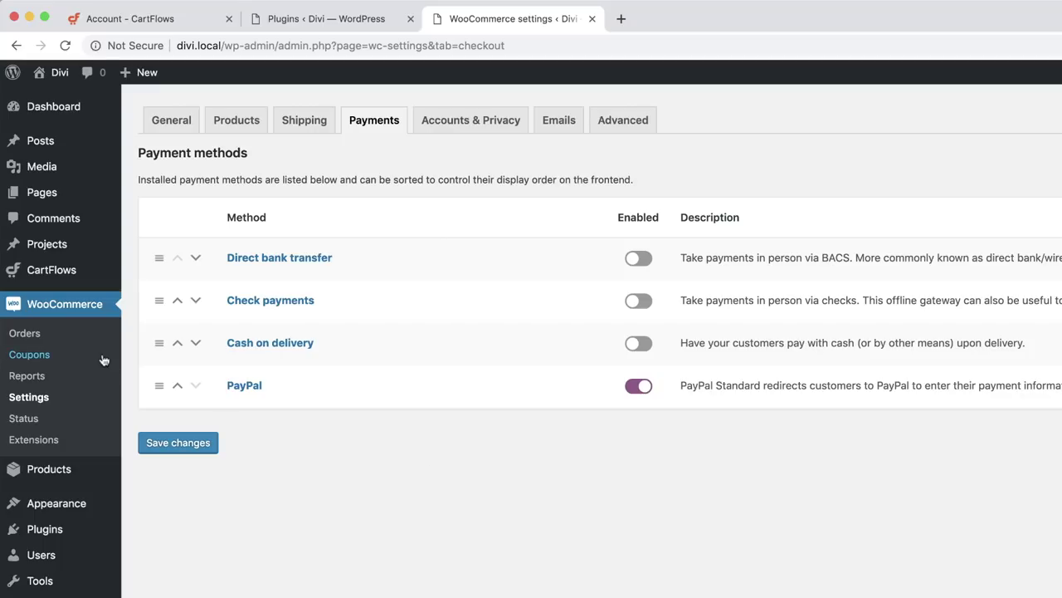
mouse_move(77, 276)
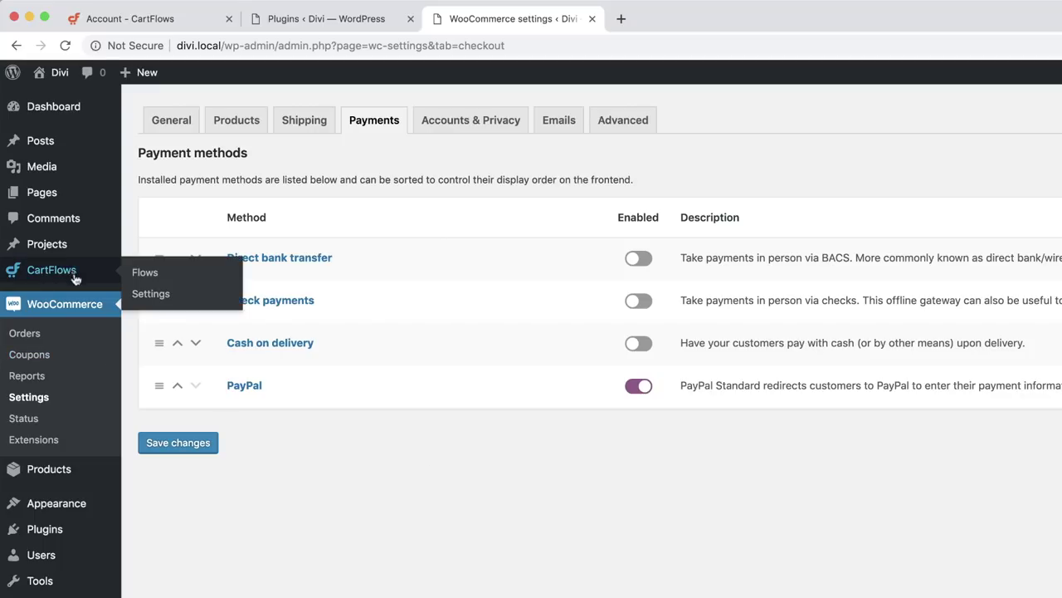
left_click(134, 276)
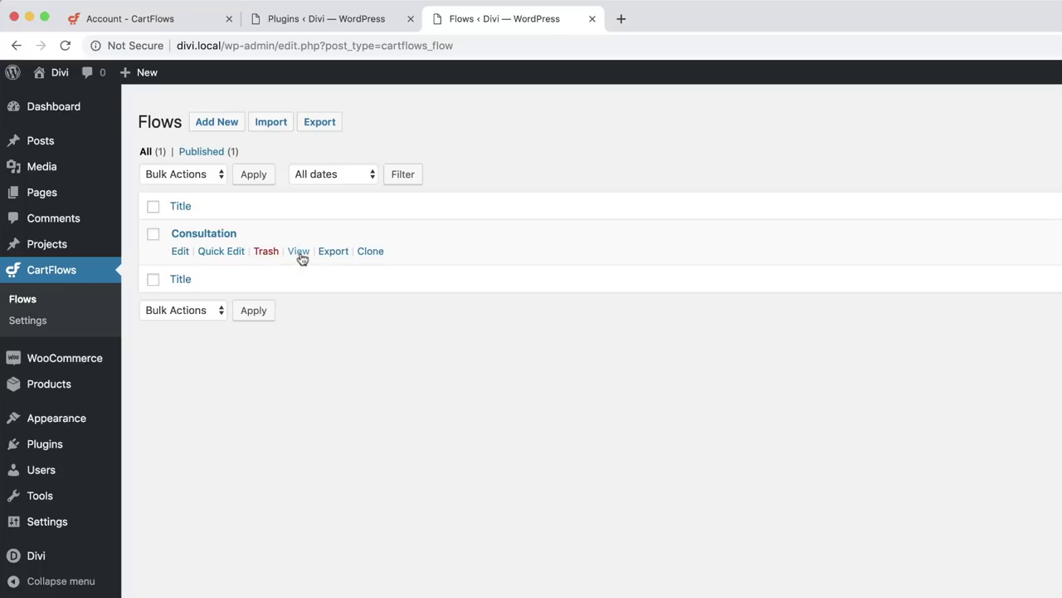
- Trash the Consultation flow and bring up the Flows Library's Ready Templates
left_click(267, 251)
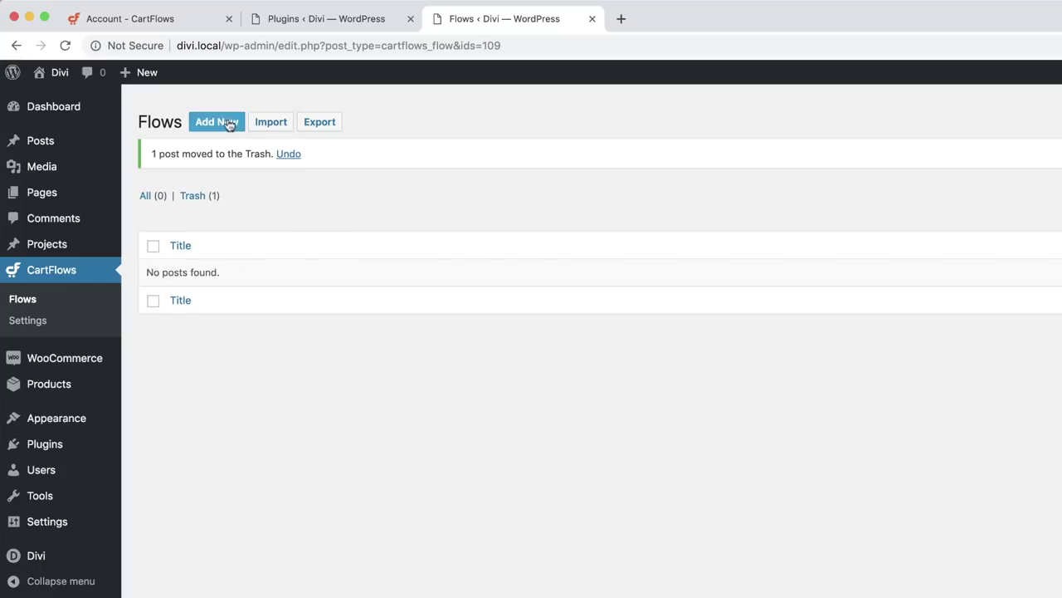
left_click(224, 122)
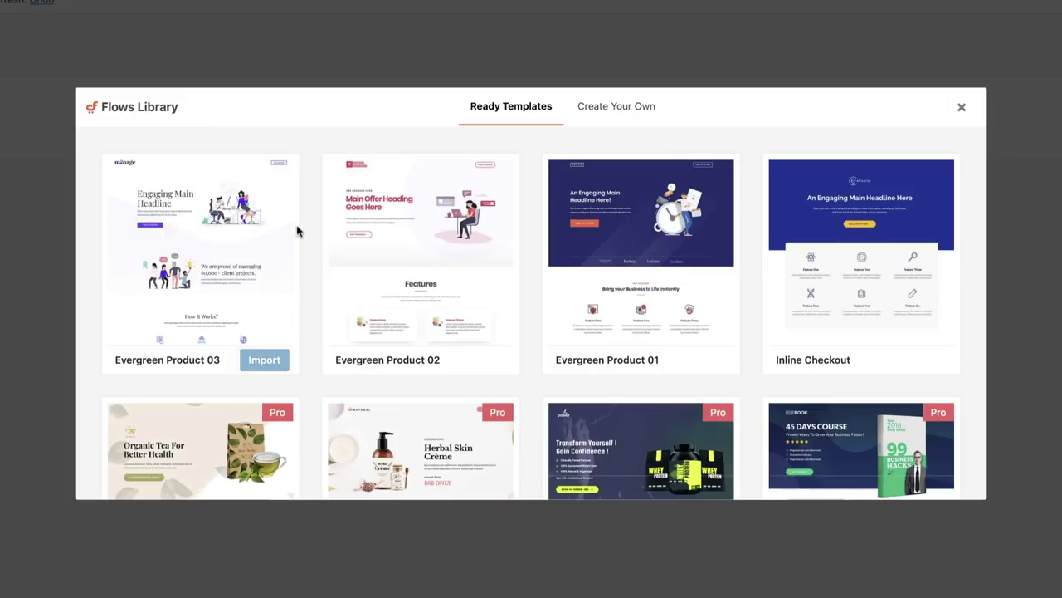
mouse_move(621, 310)
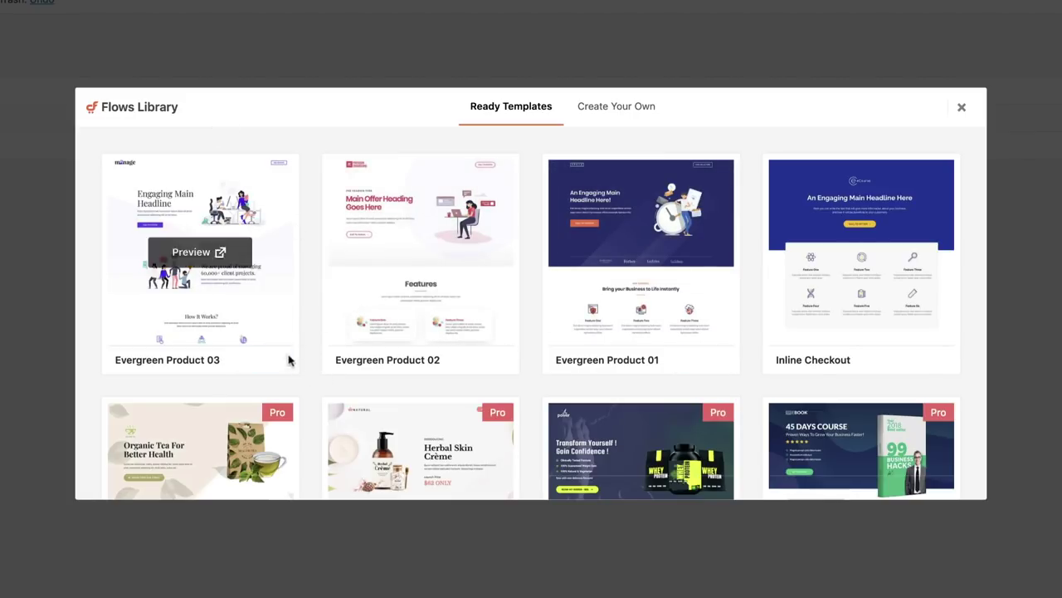
mouse_move(415, 345)
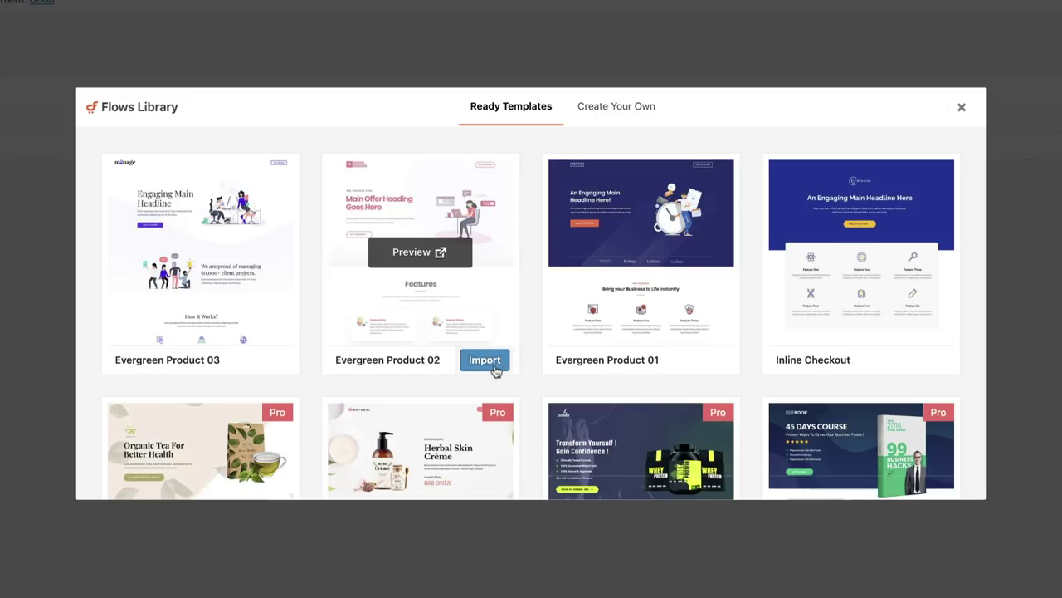
- Import the Evergreen Product 02 template, title the flow 'Mak Funnel' and save it
left_click(484, 364)
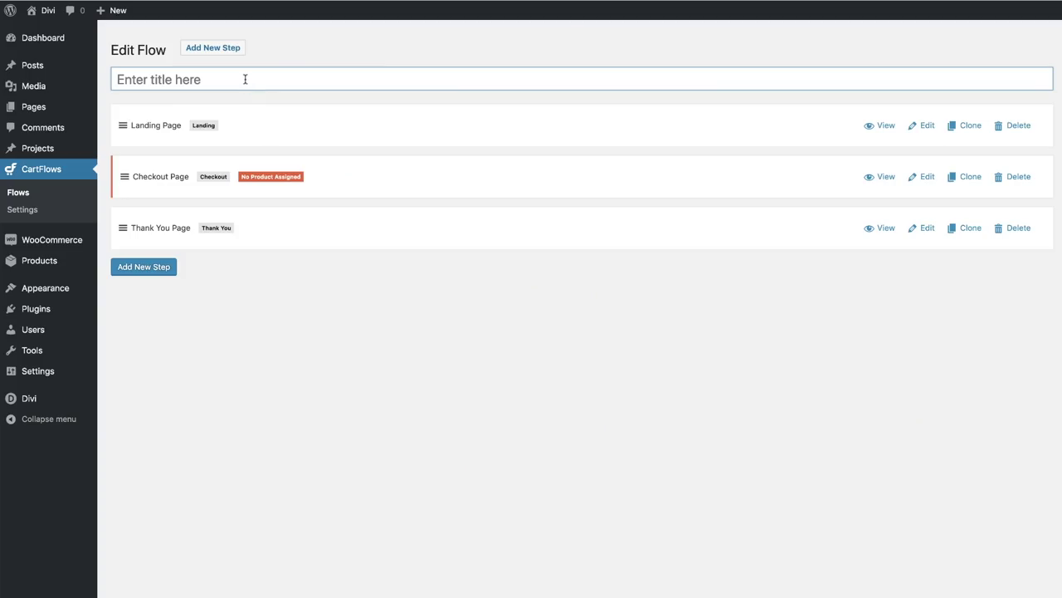
type("Mak Funne")
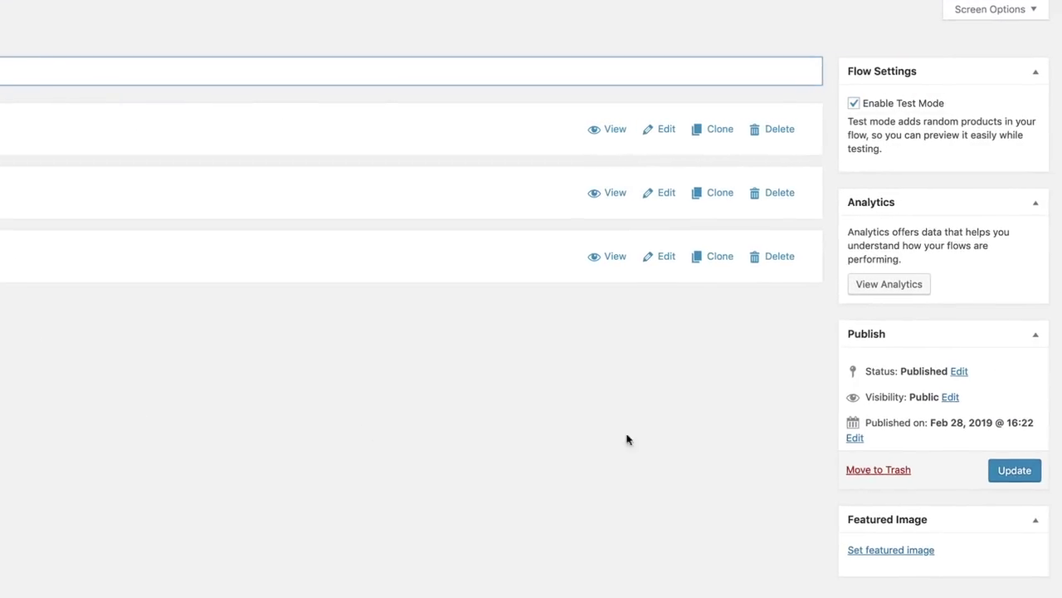
left_click(1008, 471)
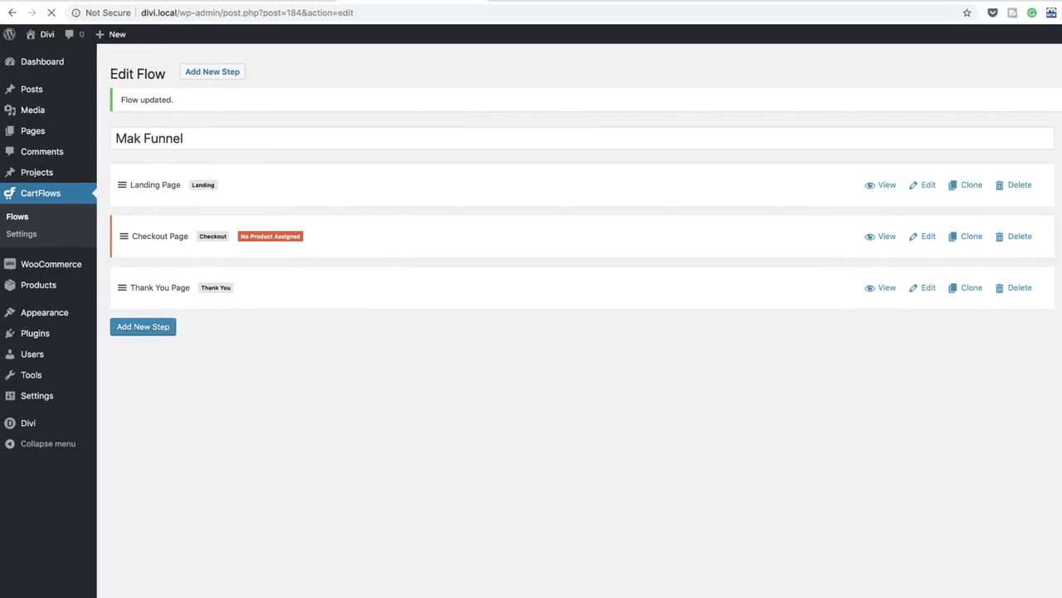
- Preview the landing, checkout and thank you pages in new tabs
left_click(887, 185)
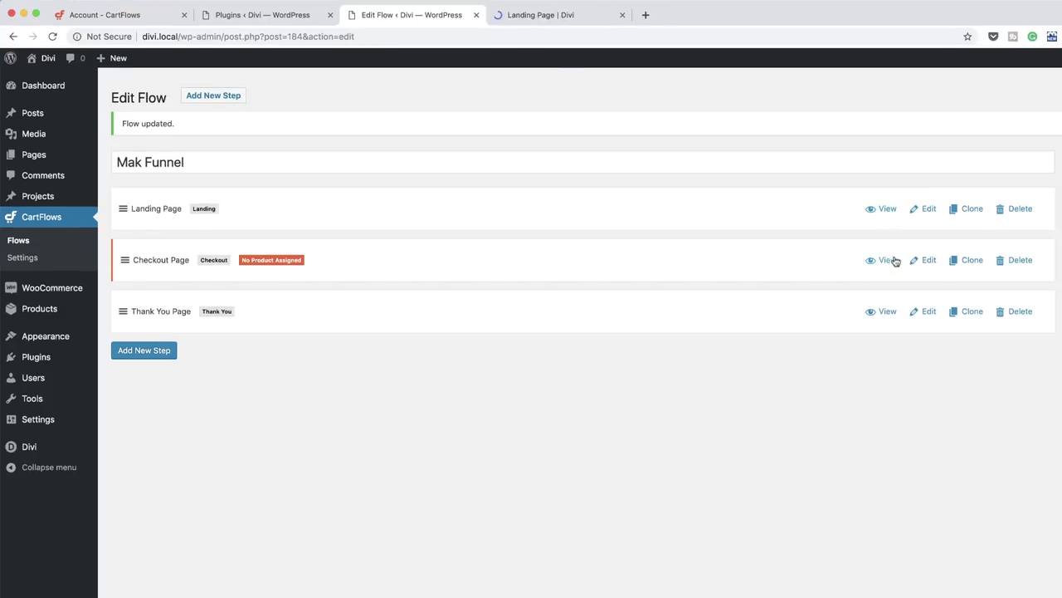
left_click(891, 261)
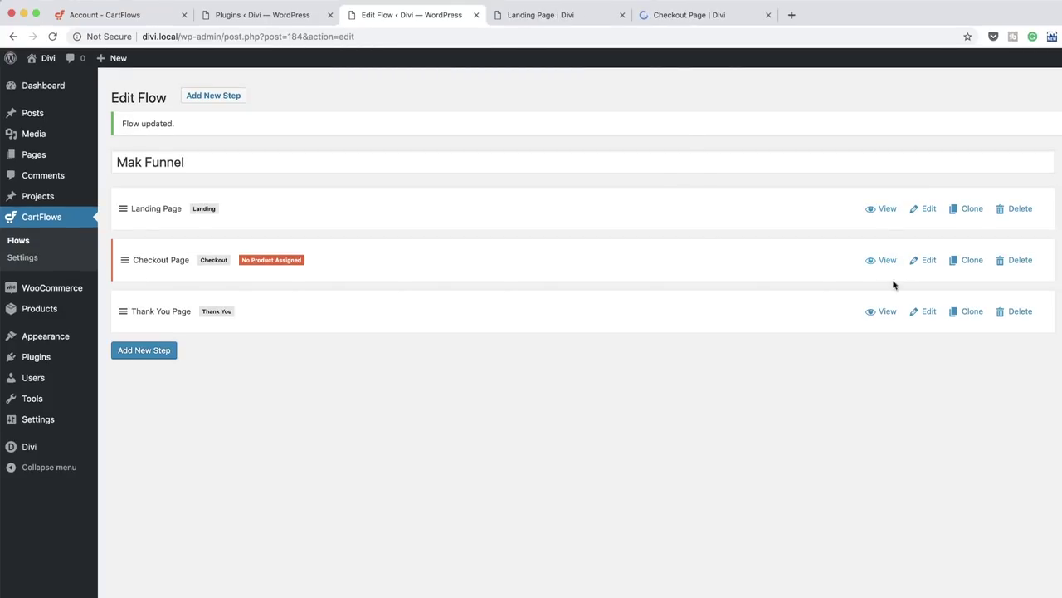
left_click(887, 312)
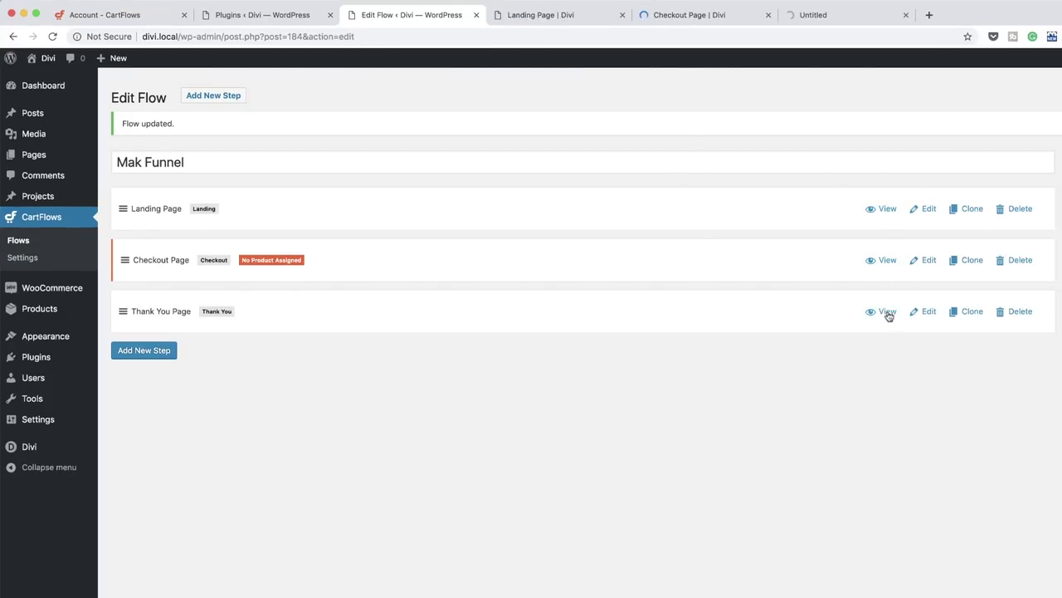
- Scroll through the landing page preview and return to its top
left_click(558, 17)
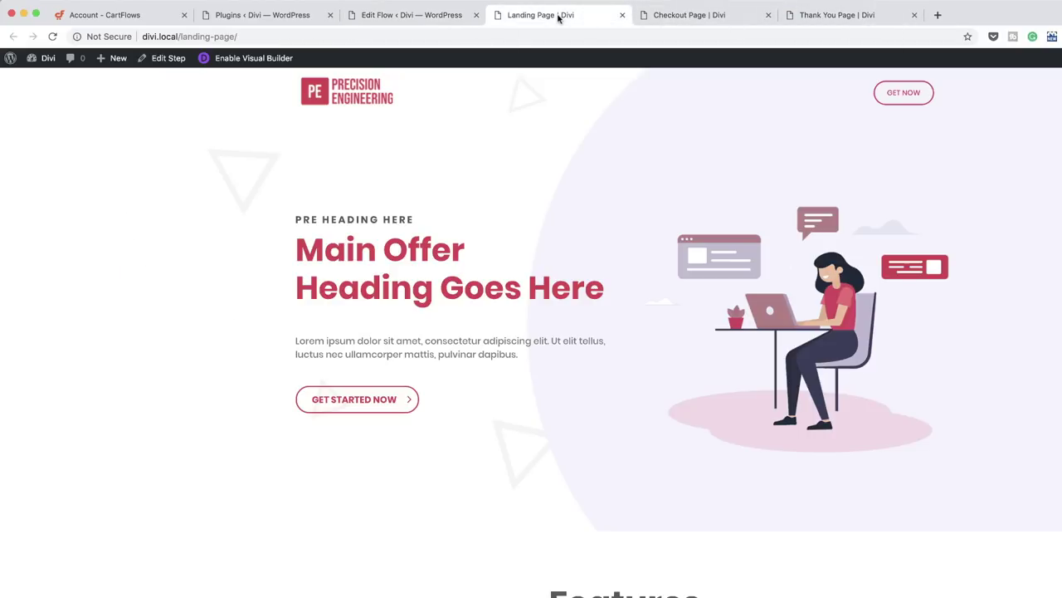
scroll(581, 307, "down", 5)
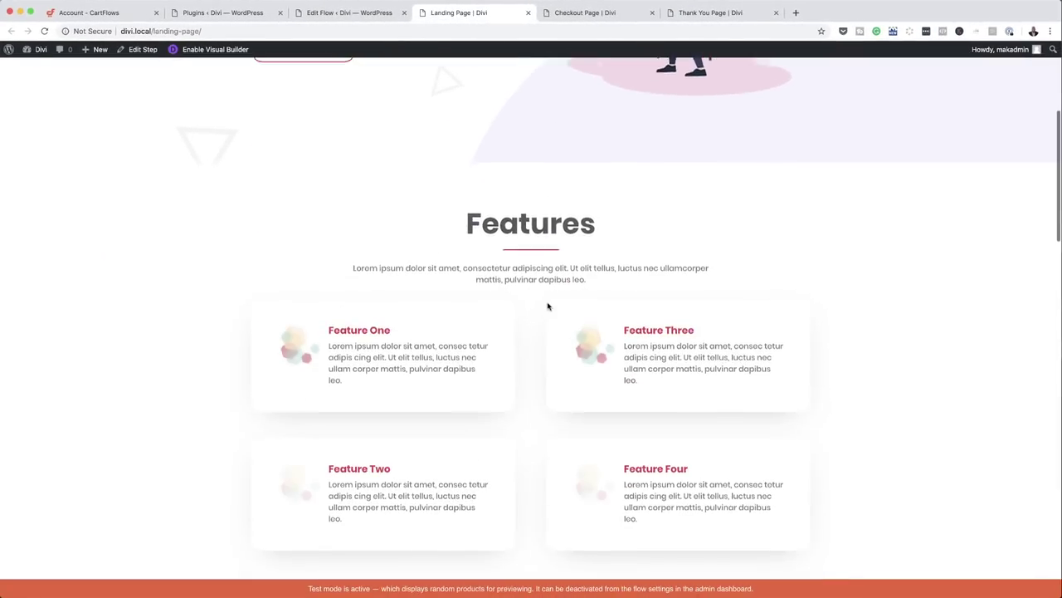
scroll(547, 349, "down", 5)
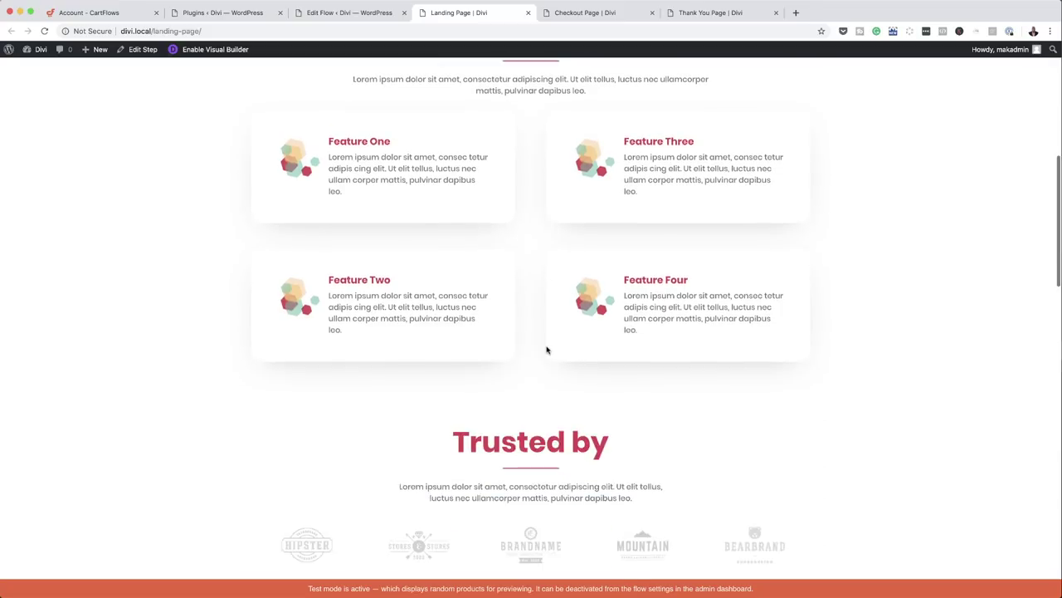
scroll(547, 349, "down", 10)
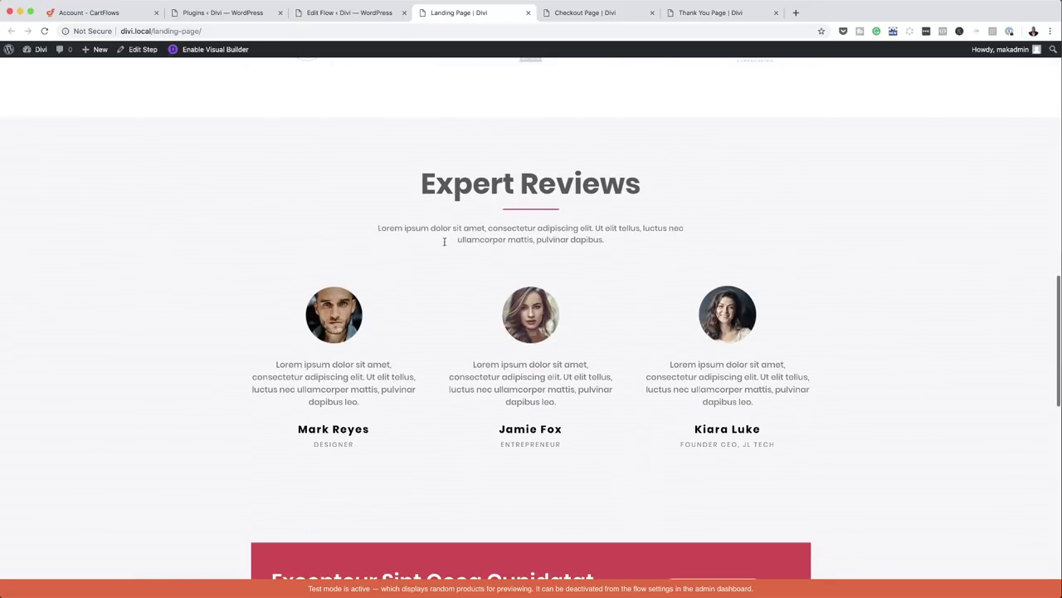
scroll(672, 360, "down", 10)
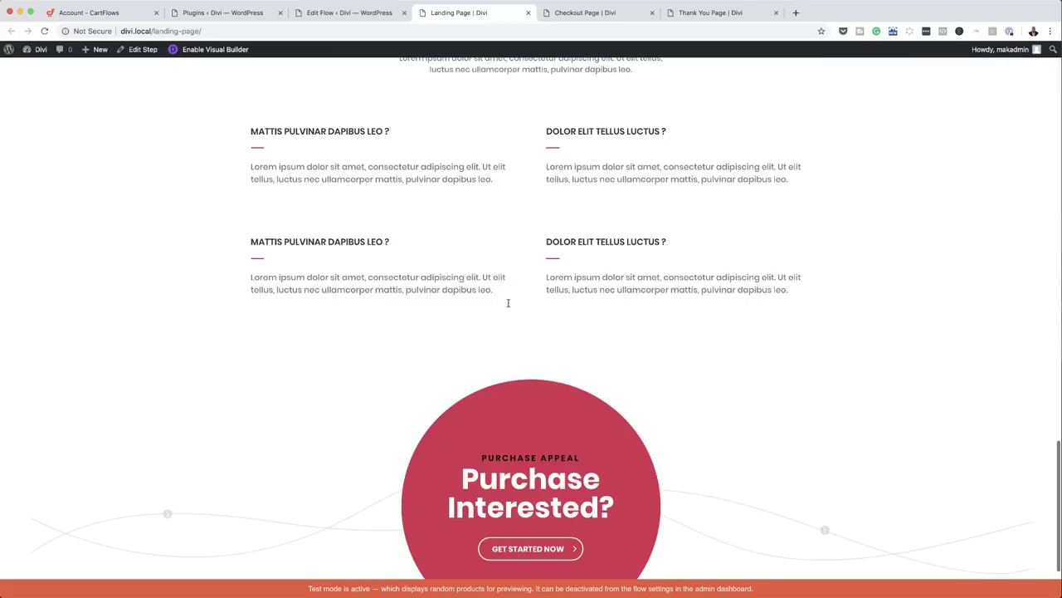
scroll(702, 343, "down", 2)
key("Home")
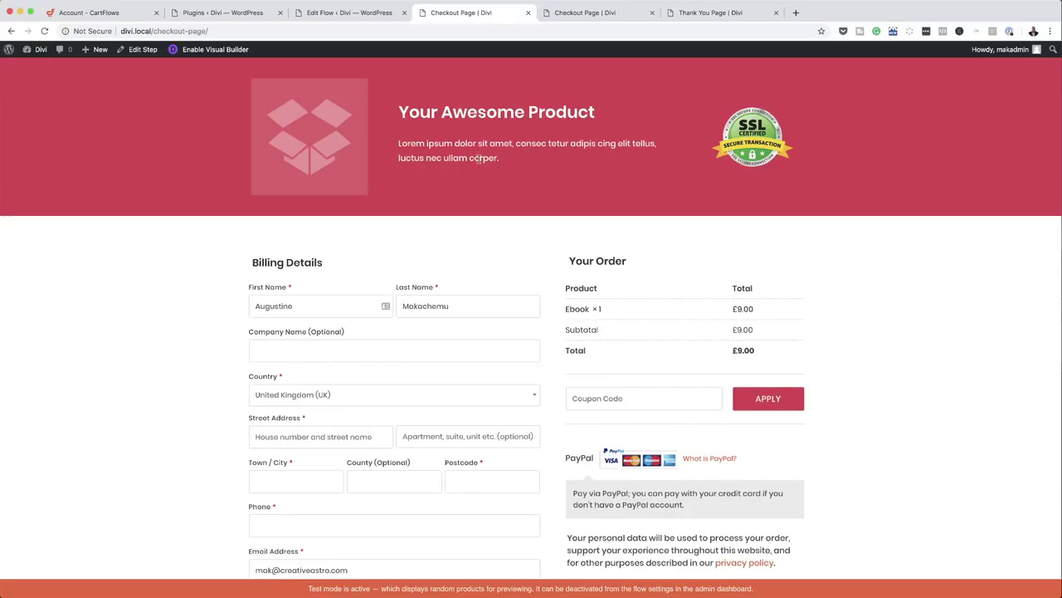
scroll(740, 470, "down", 3)
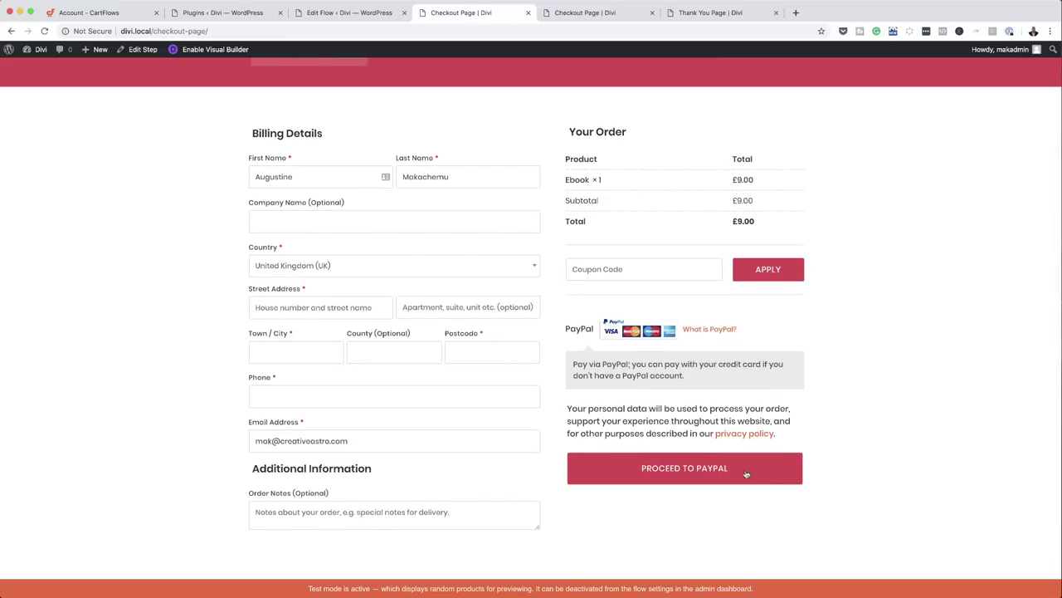
- Check the thank you page, then view the live checkout listing the Ebook at £9.00
left_click(586, 12)
left_click(701, 15)
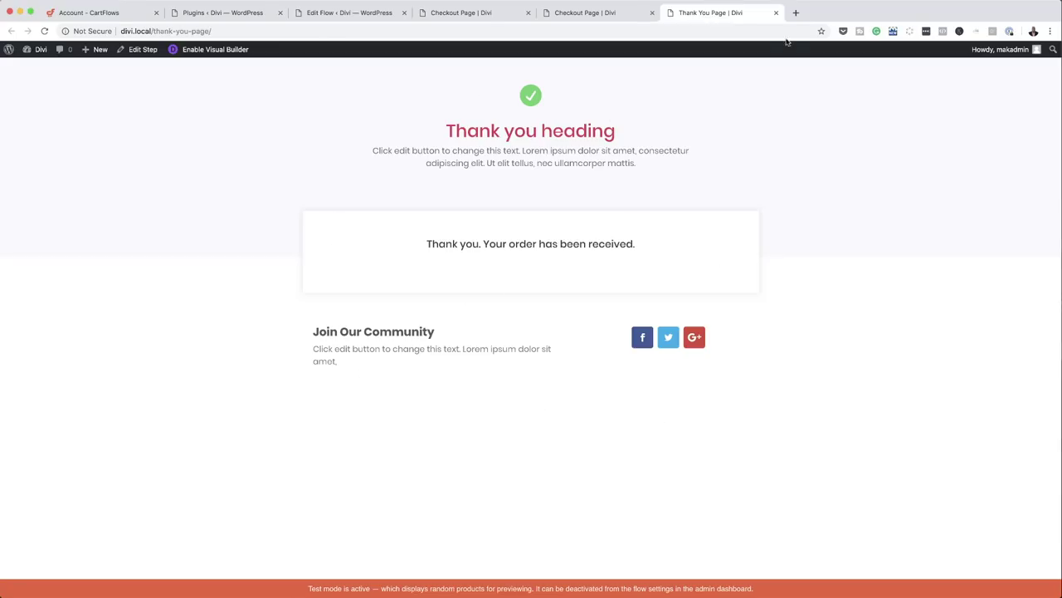
left_click(495, 14)
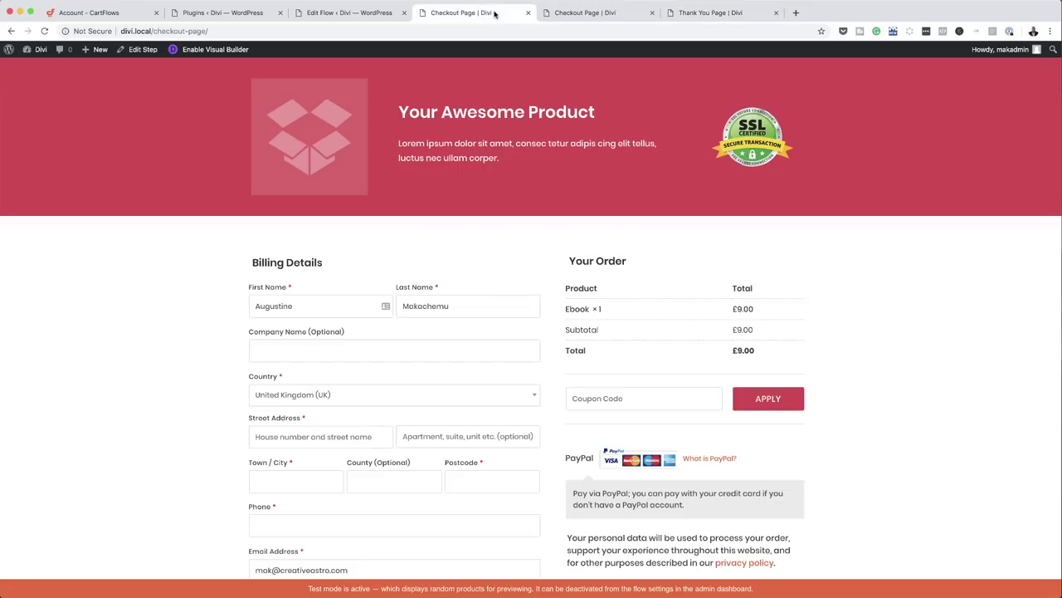
- Open the WooCommerce All Products list showing VIP, Ebook and 30 Consultation with prices
left_click(366, 19)
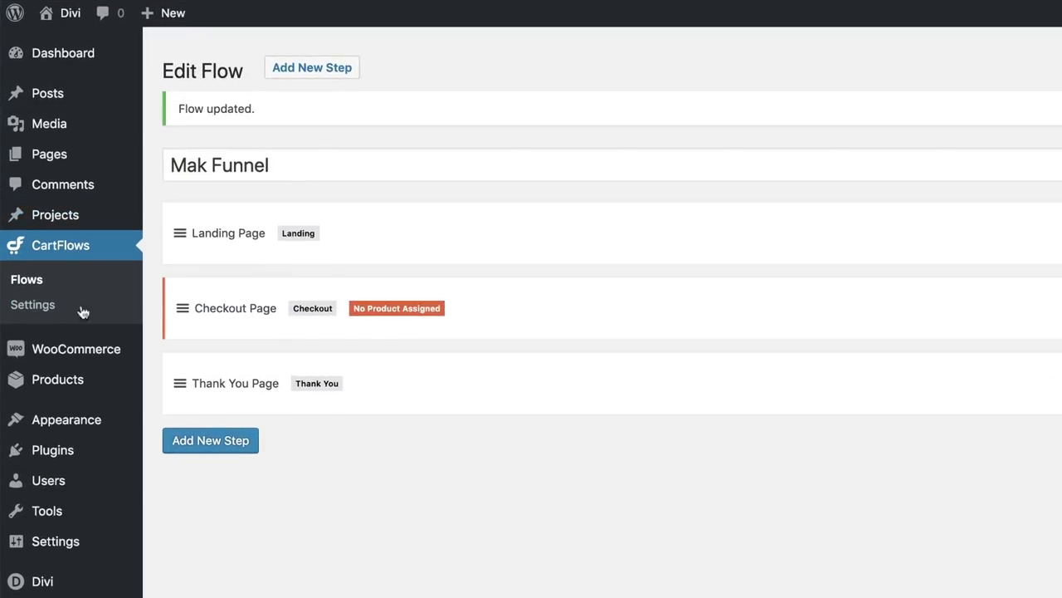
mouse_move(85, 385)
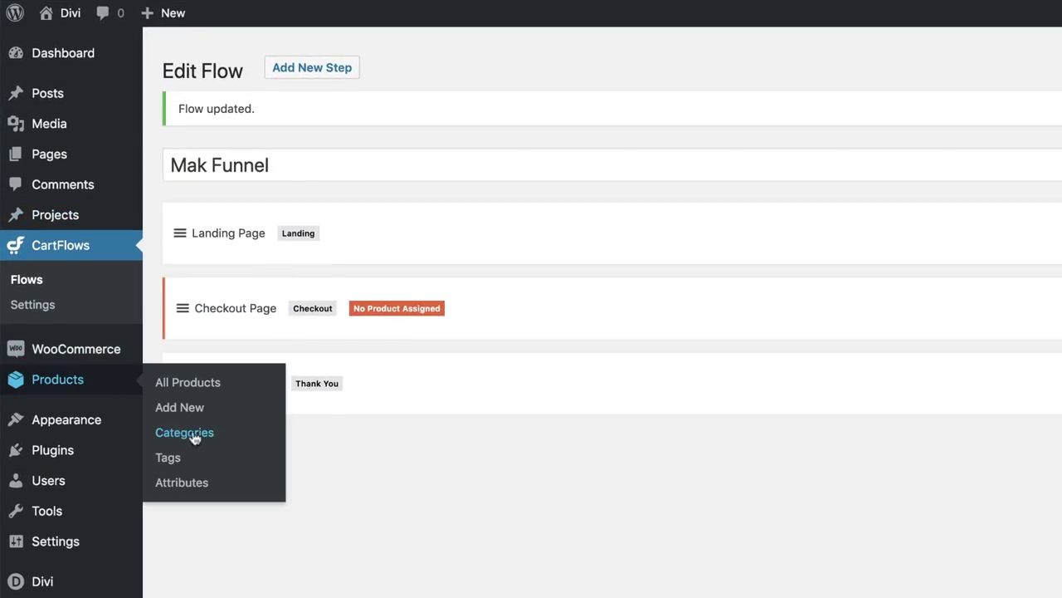
left_click(200, 382)
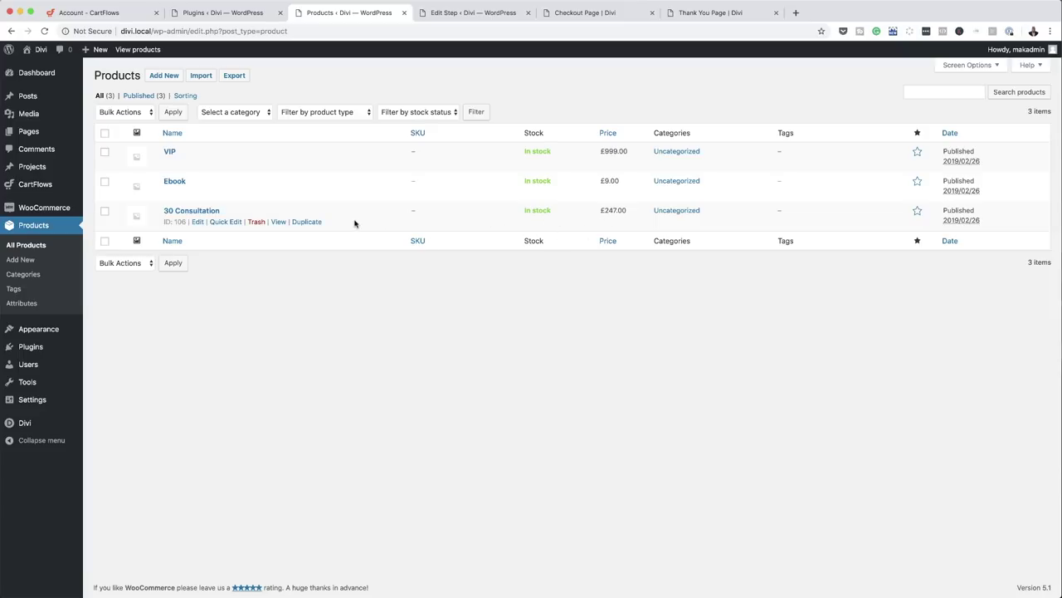
- Choose 30 Consultation as the checkout step's product
left_click(448, 13)
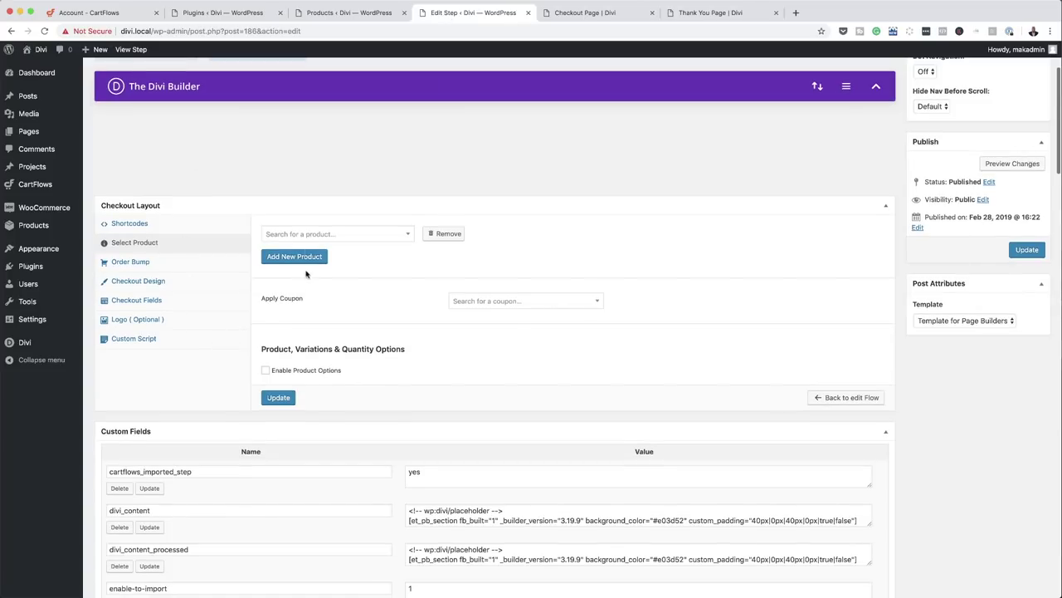
scroll(239, 242, "down", 1)
left_click(293, 237)
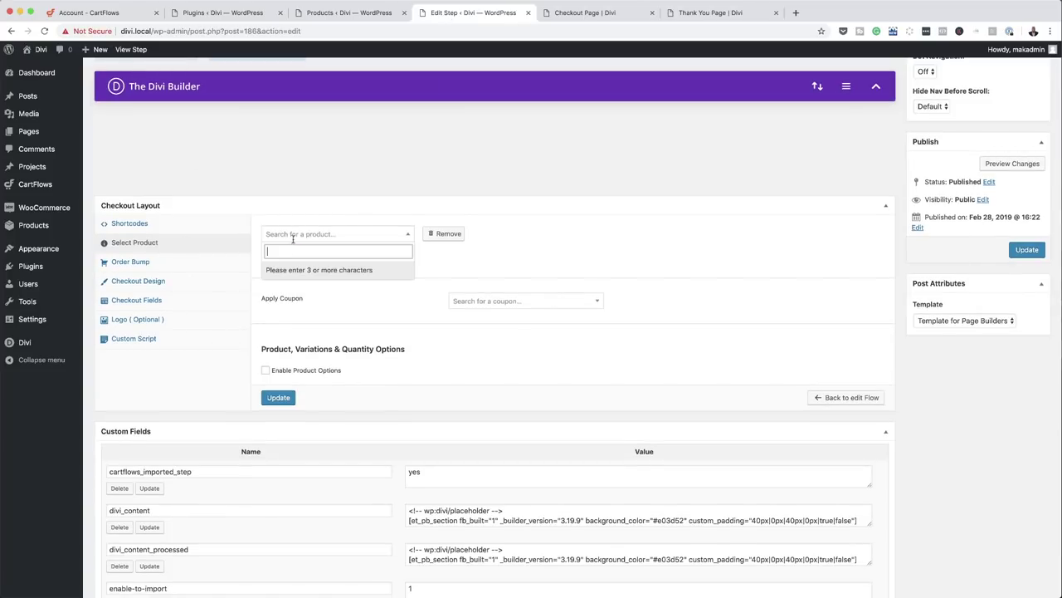
type("30 m")
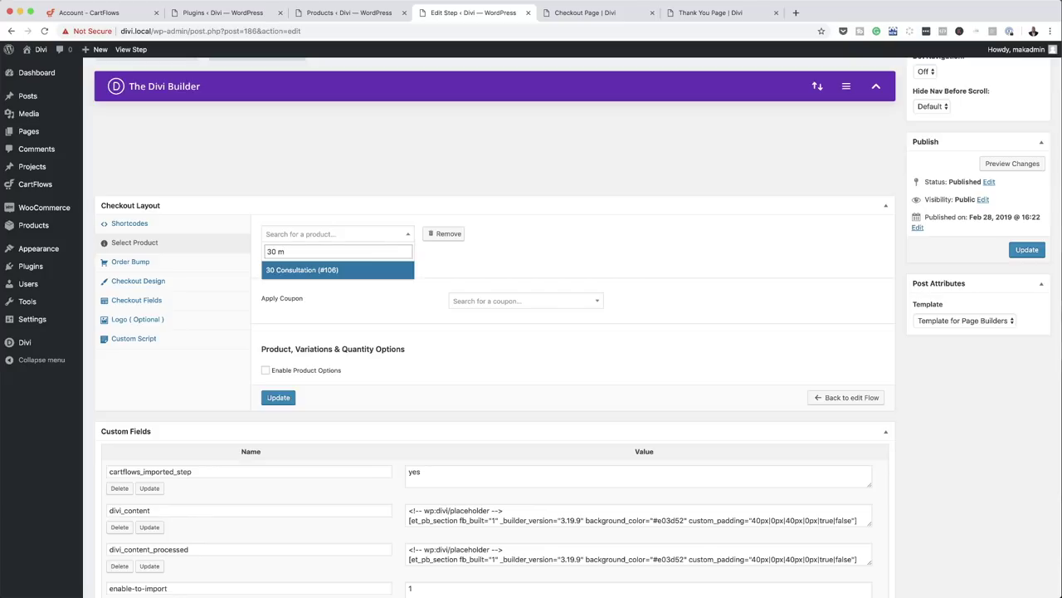
left_click(299, 272)
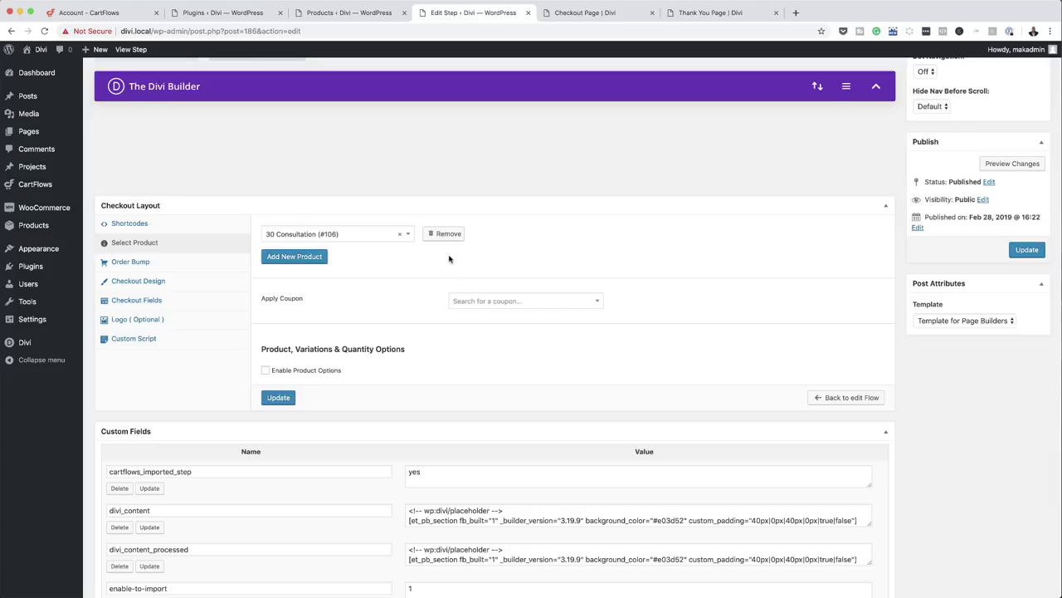
- Leave the order bump disabled and save the checkout step
left_click(155, 264)
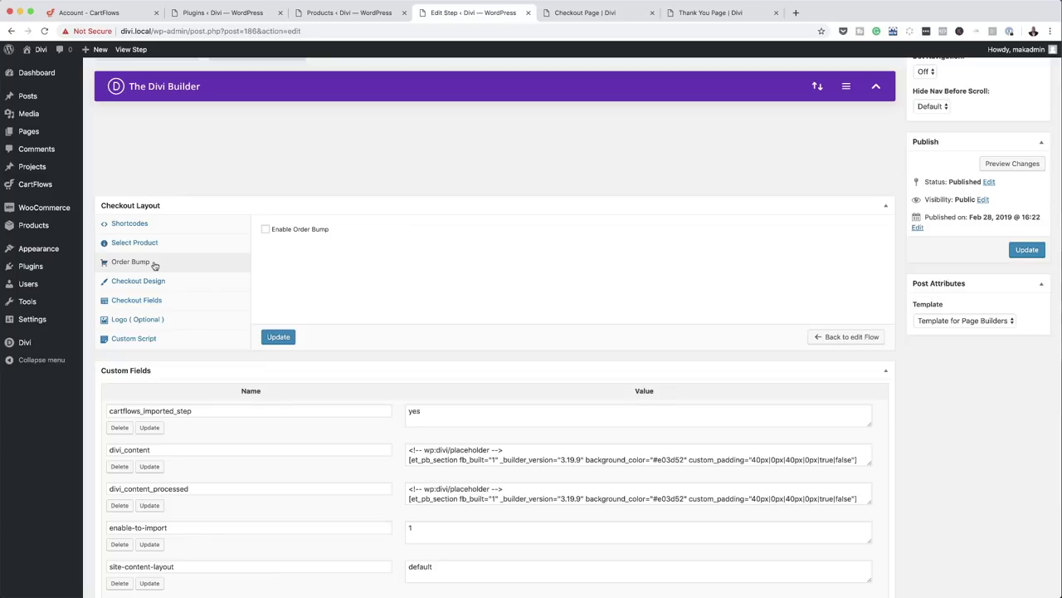
left_click(266, 230)
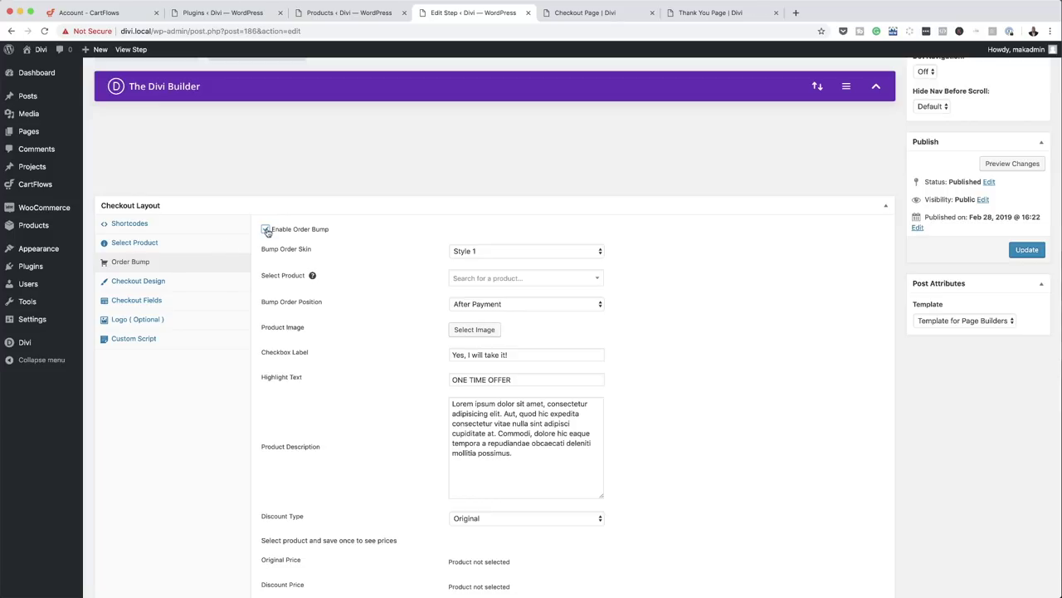
left_click(267, 230)
left_click(1027, 250)
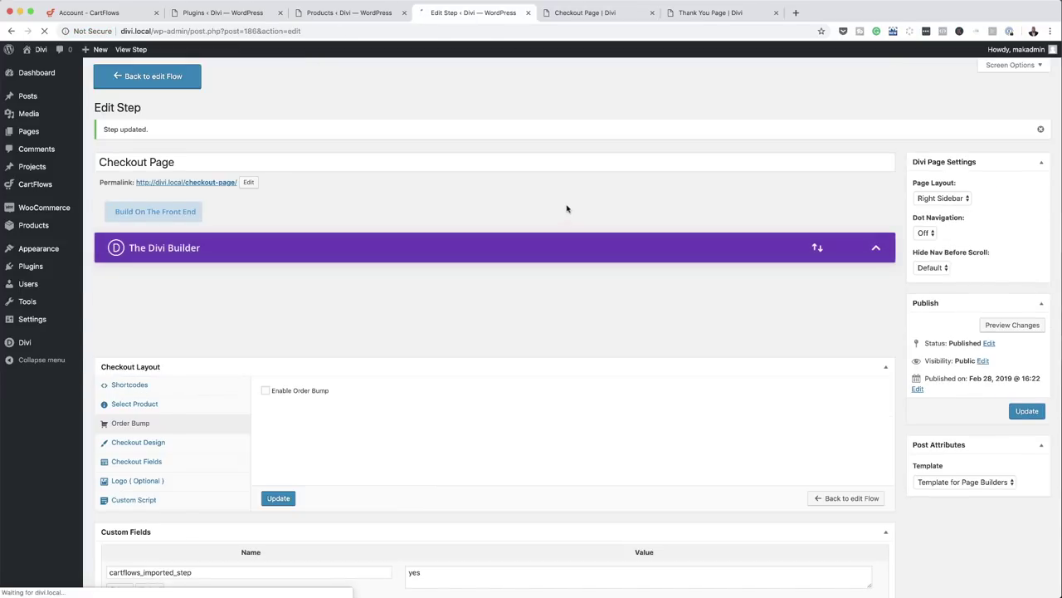
left_click(584, 12)
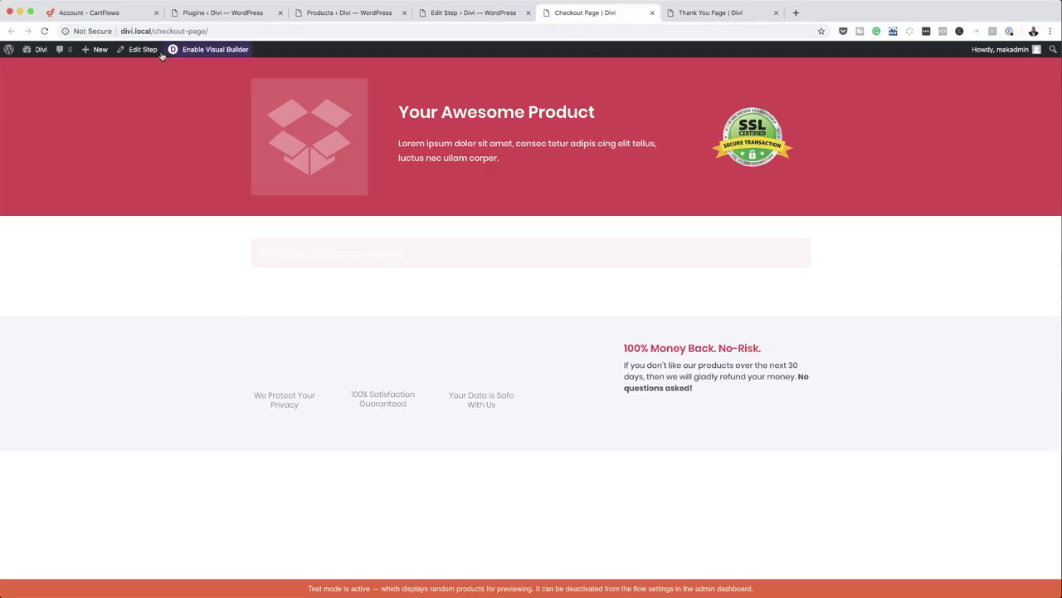
- Reload the checkout page and confirm Your Order shows 30 Consultation ×1 at £247.00
left_click(45, 31)
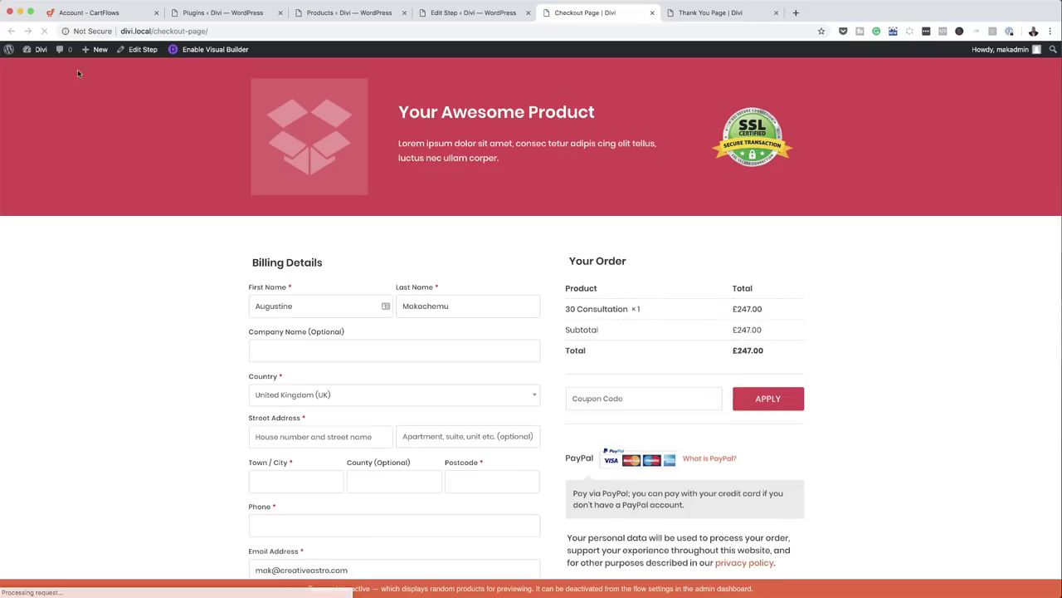
scroll(228, 288, "down", 1)
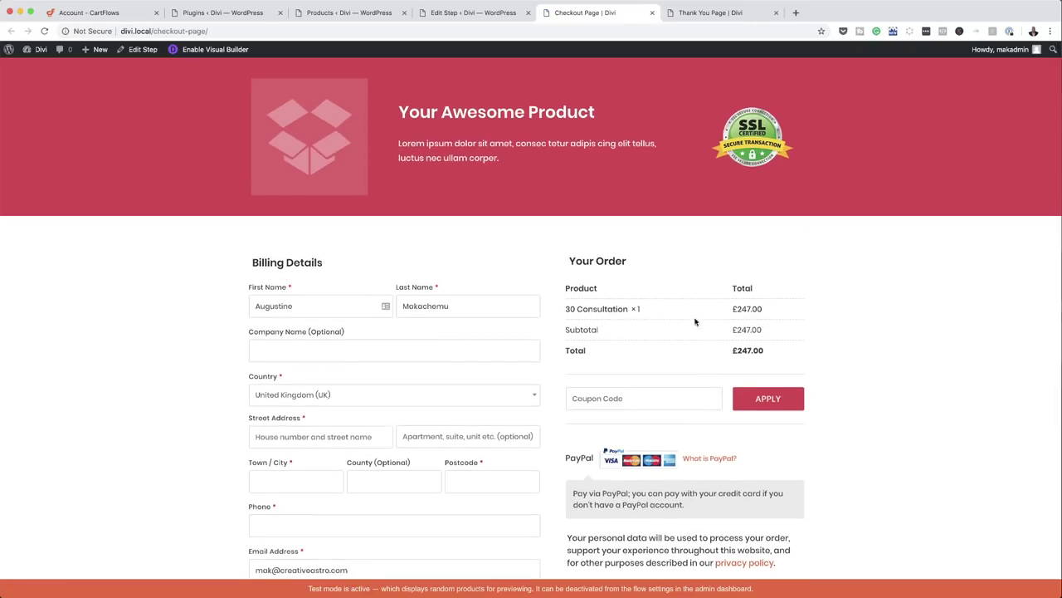
scroll(664, 332, "down", 1)
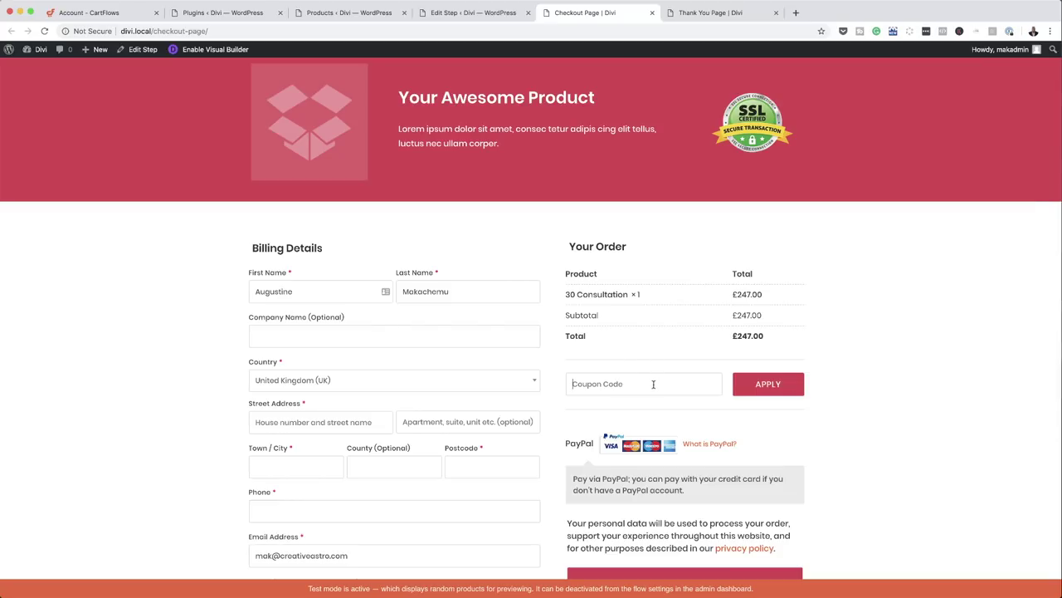
scroll(776, 396, "down", 3)
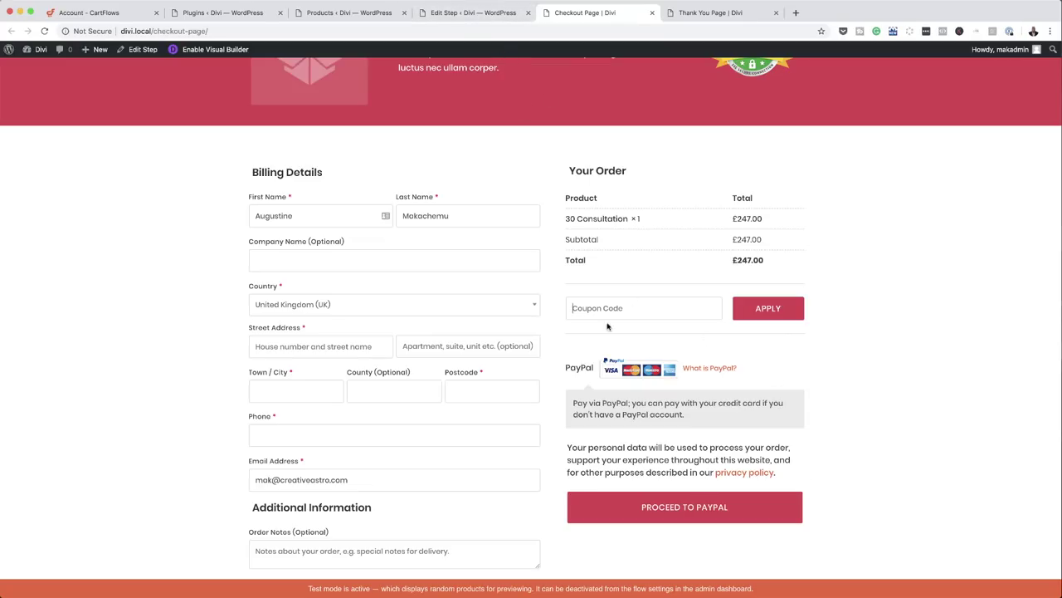
- Enable the order bump and pick Ebook (#107) as its offered product
left_click(489, 13)
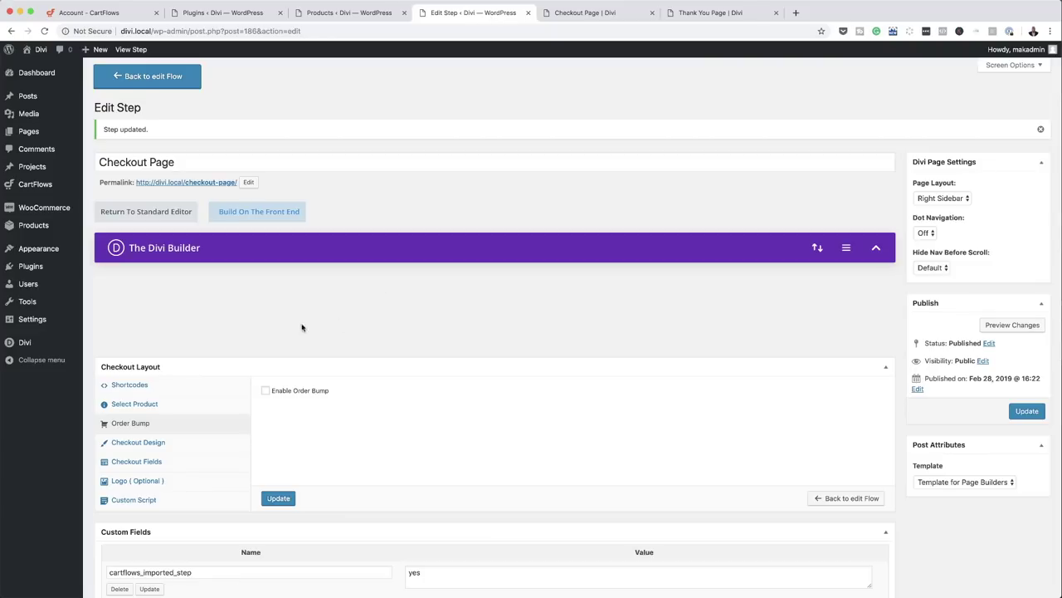
scroll(237, 402, "down", 1)
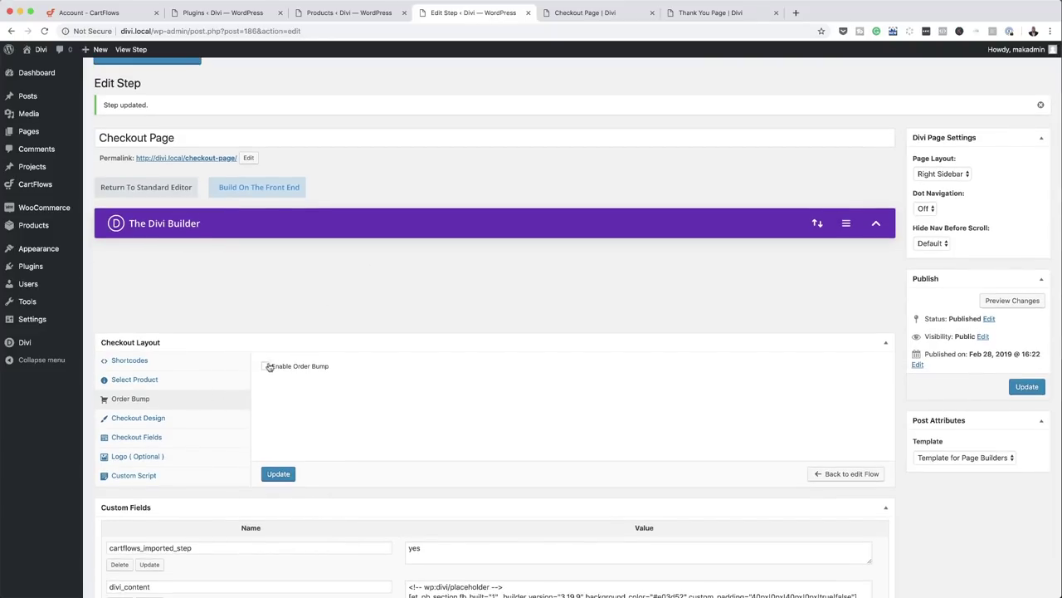
left_click(267, 366)
scroll(416, 407, "down", 1)
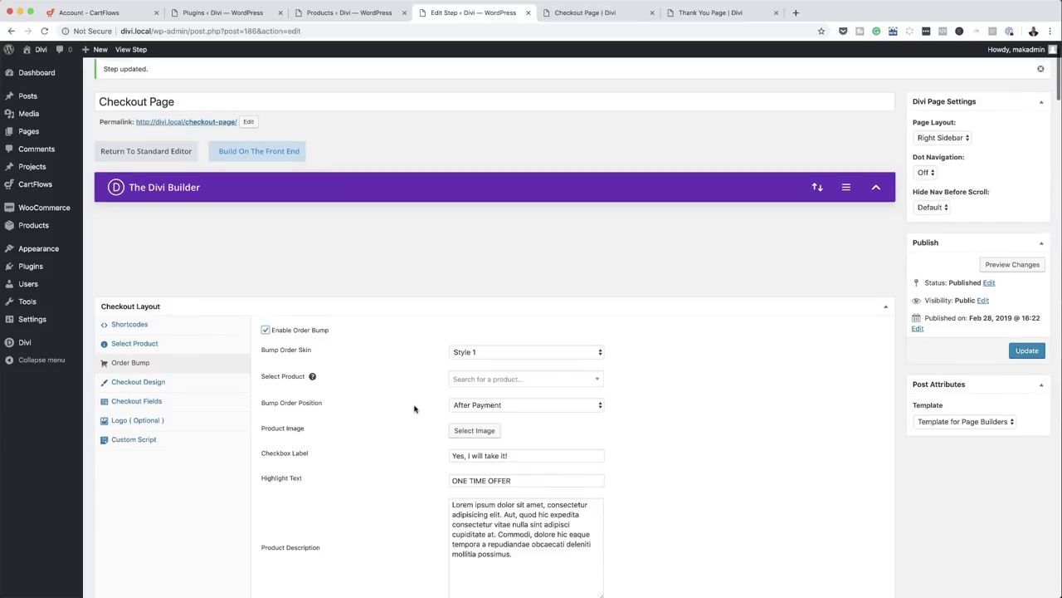
left_click(476, 379)
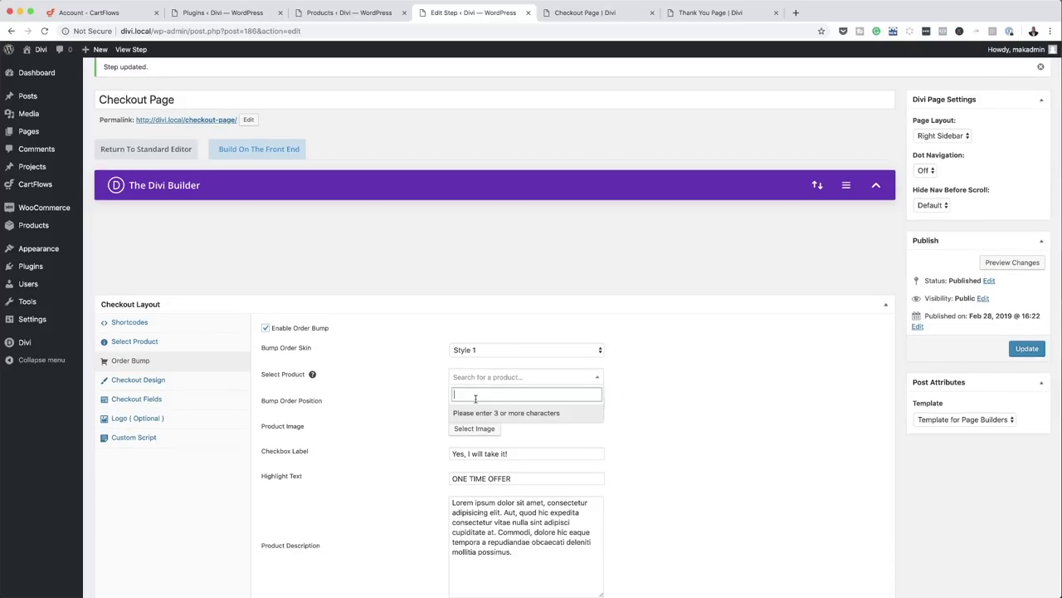
type("eboo")
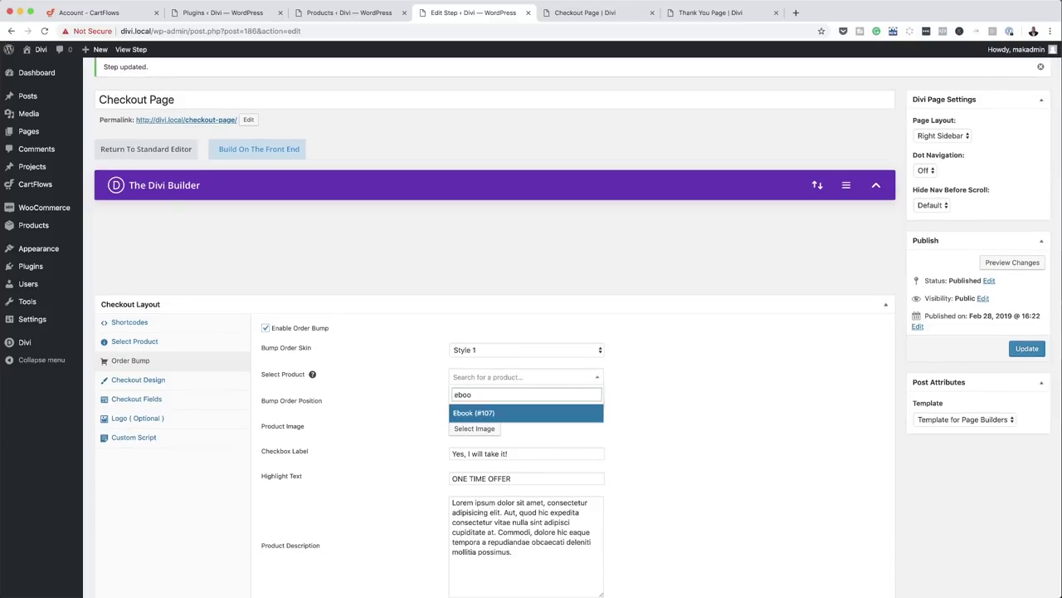
left_click(475, 414)
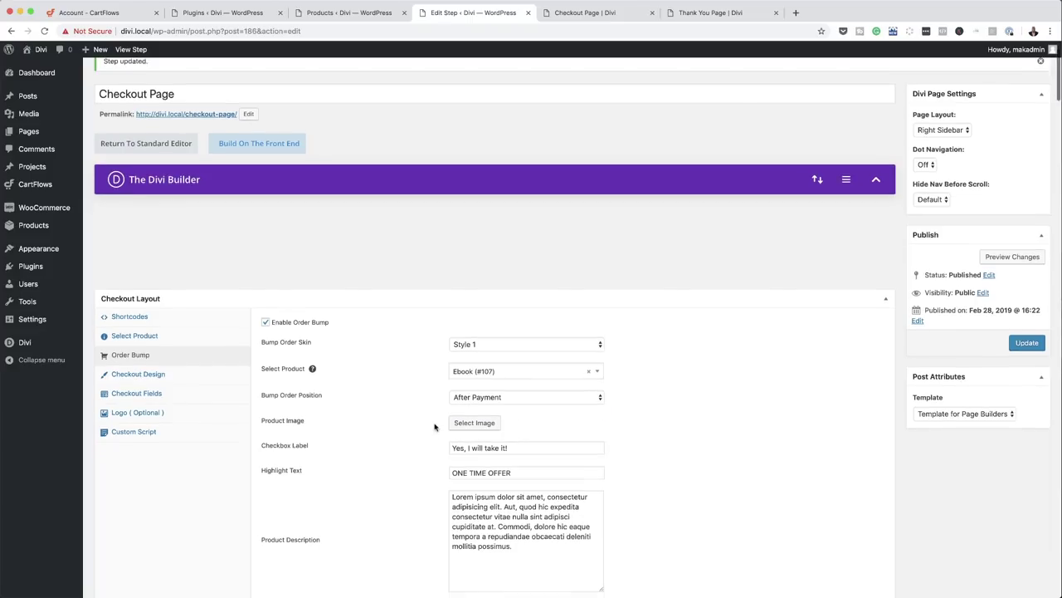
- Set the order bump product image to the photo of the woman in a hat
scroll(432, 432, "down", 5)
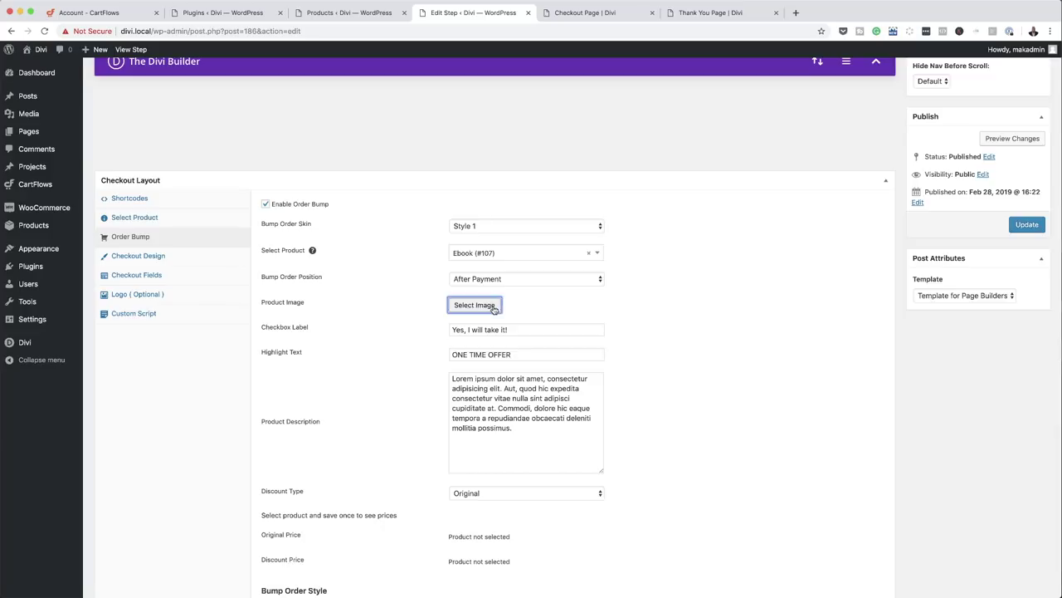
left_click(475, 304)
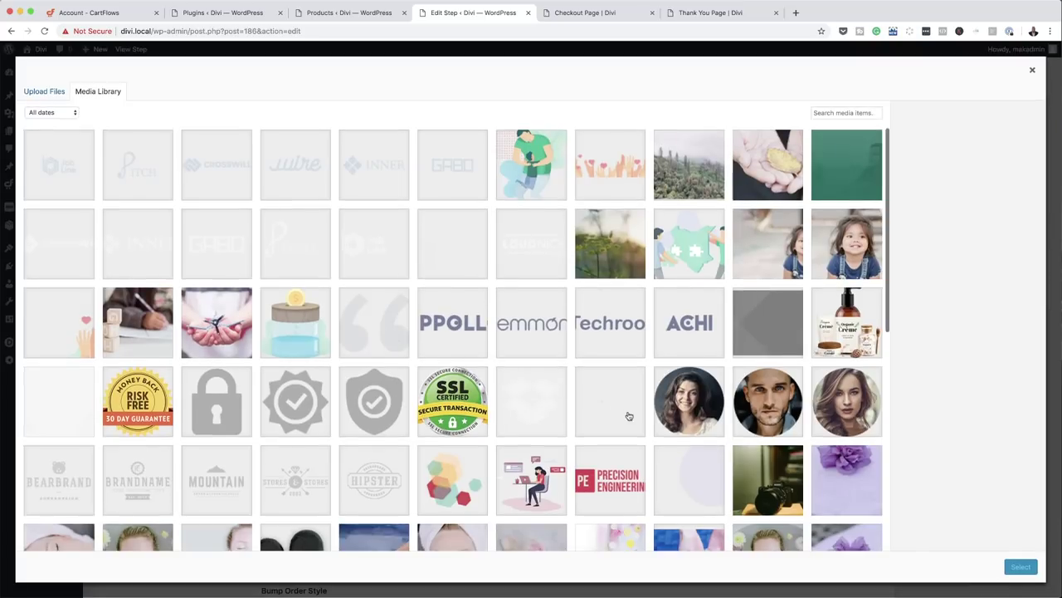
scroll(627, 414, "down", 2)
scroll(629, 416, "down", 6)
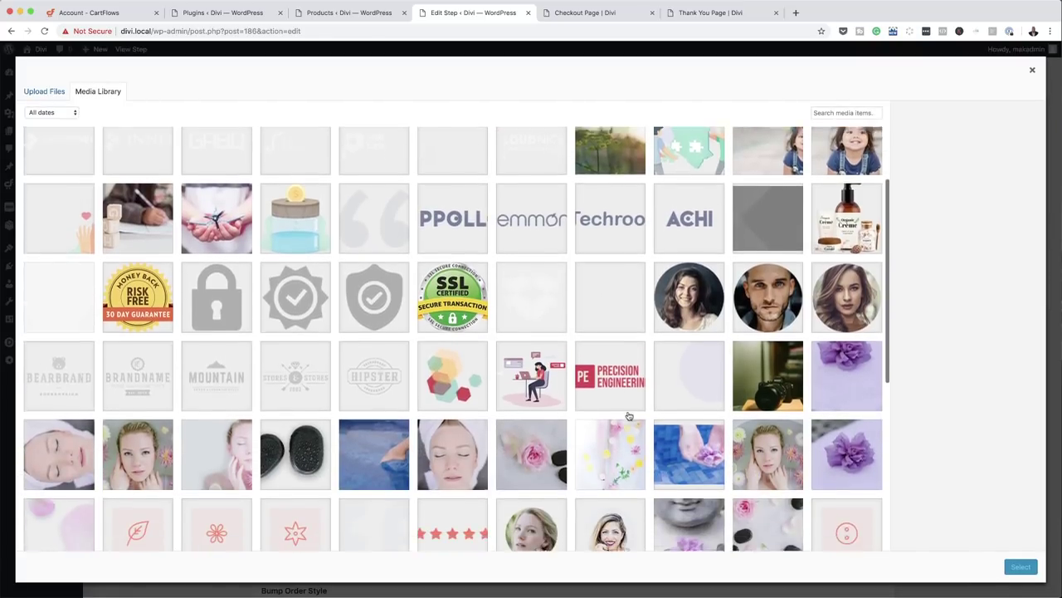
scroll(628, 415, "down", 2)
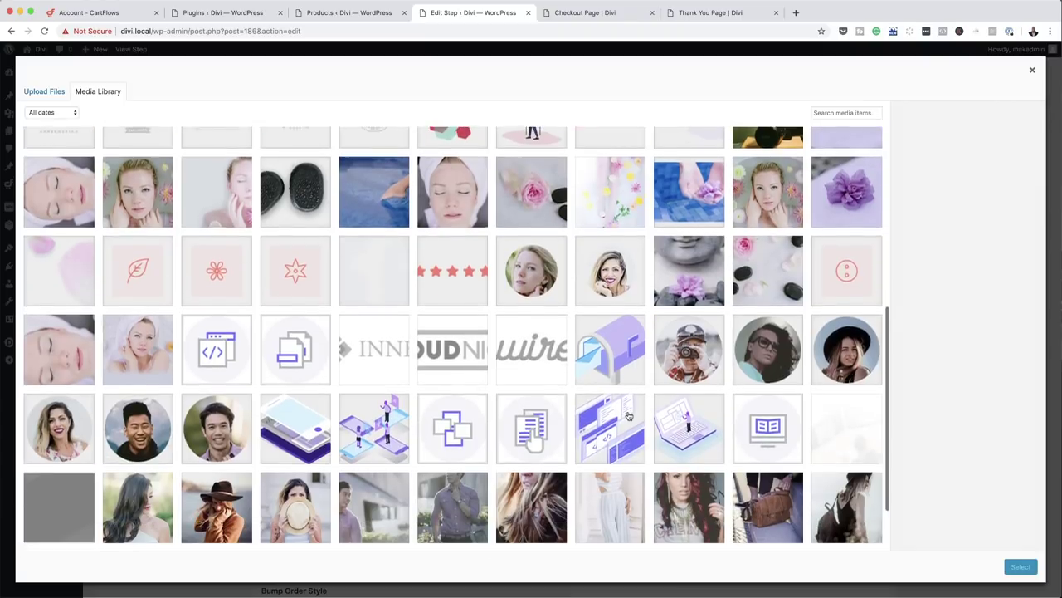
left_click(211, 466)
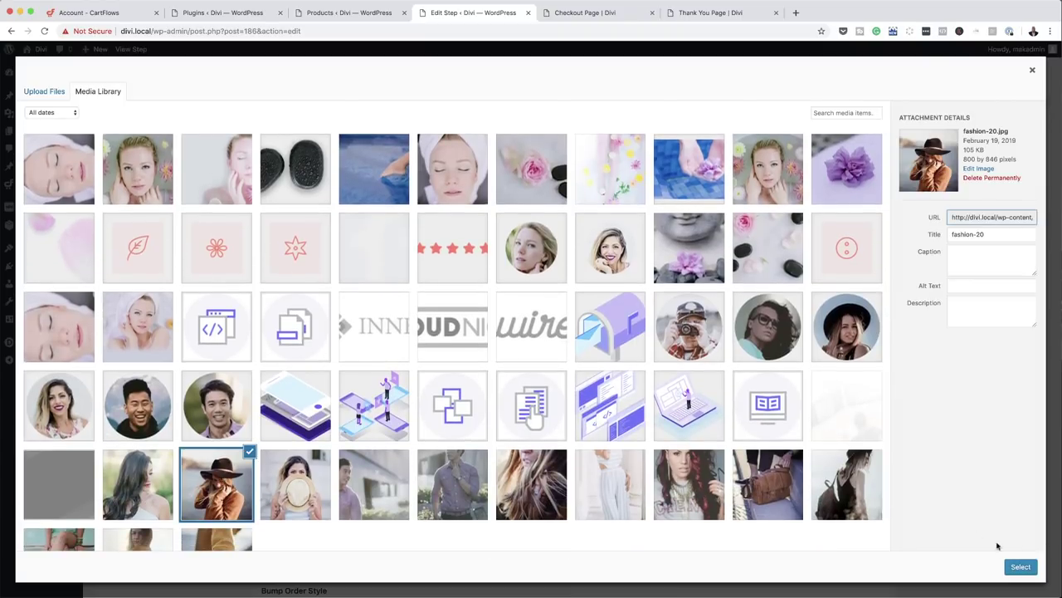
left_click(1022, 569)
- Select the product description and save the order bump settings
scroll(739, 483, "down", 4)
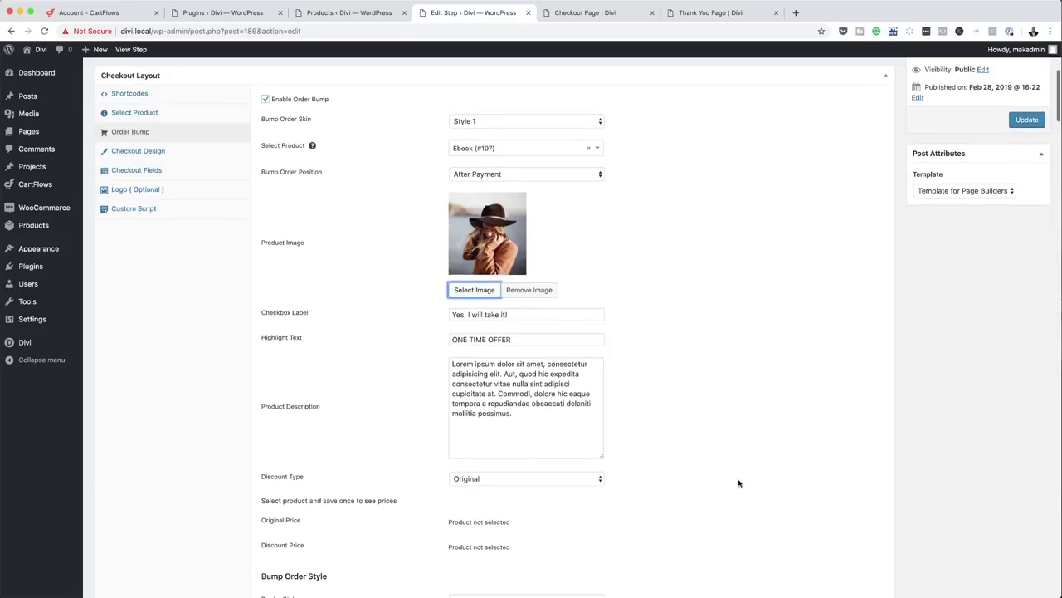
left_click(459, 314)
left_click_drag(459, 315, 509, 380)
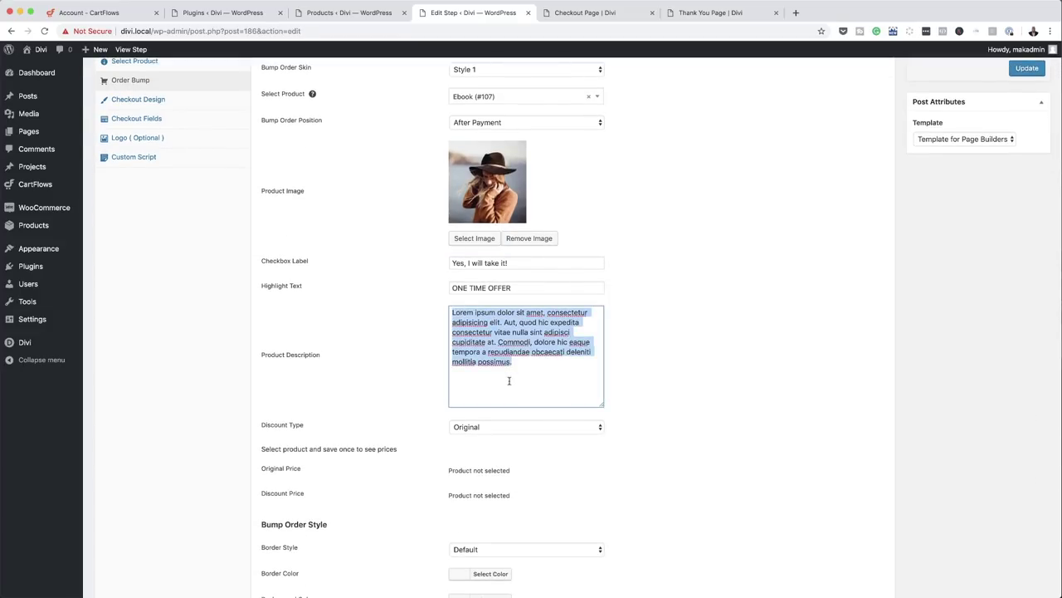
scroll(728, 429, "down", 10)
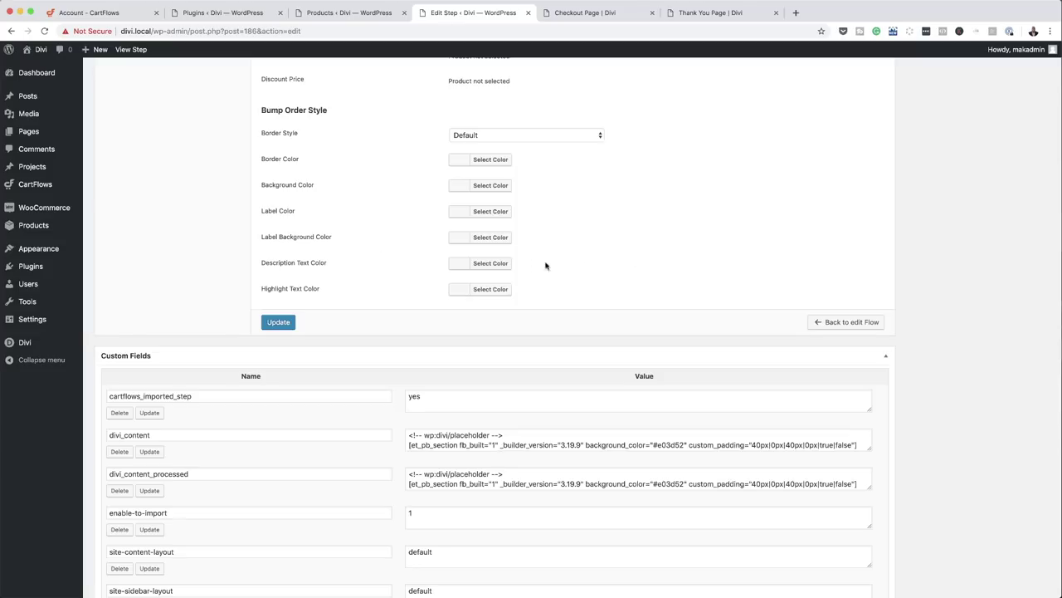
scroll(541, 279, "up", 1)
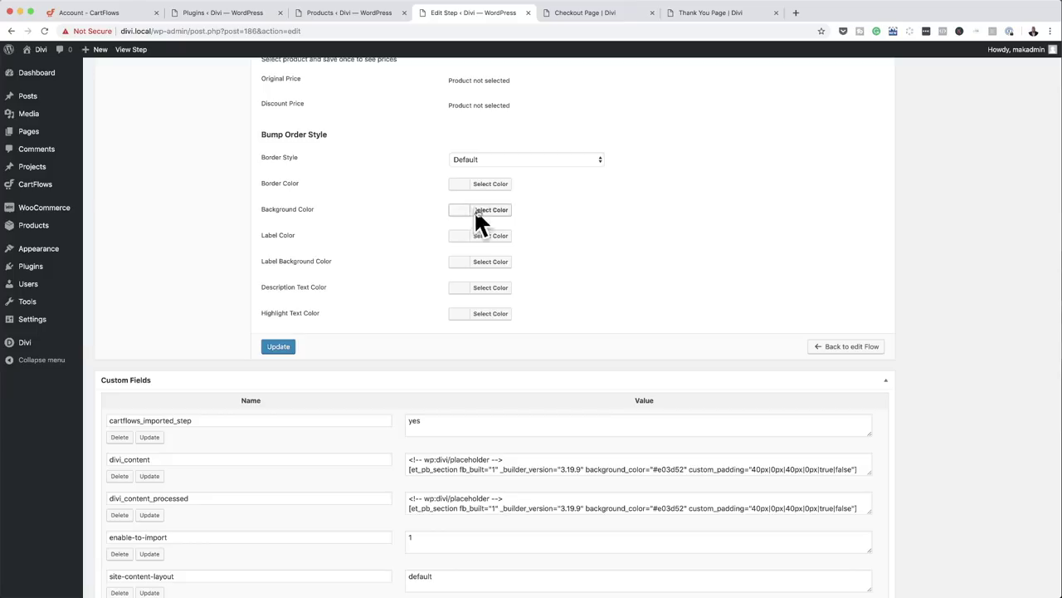
left_click(282, 348)
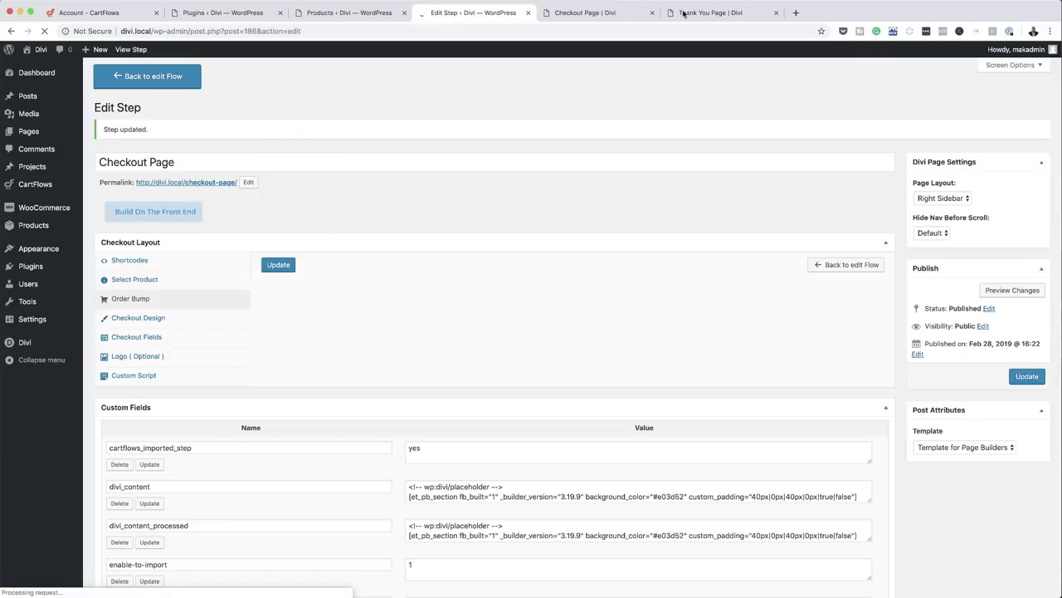
- Reload the live checkout to view the ONE TIME OFFER order bump with the hat photo
left_click(595, 15)
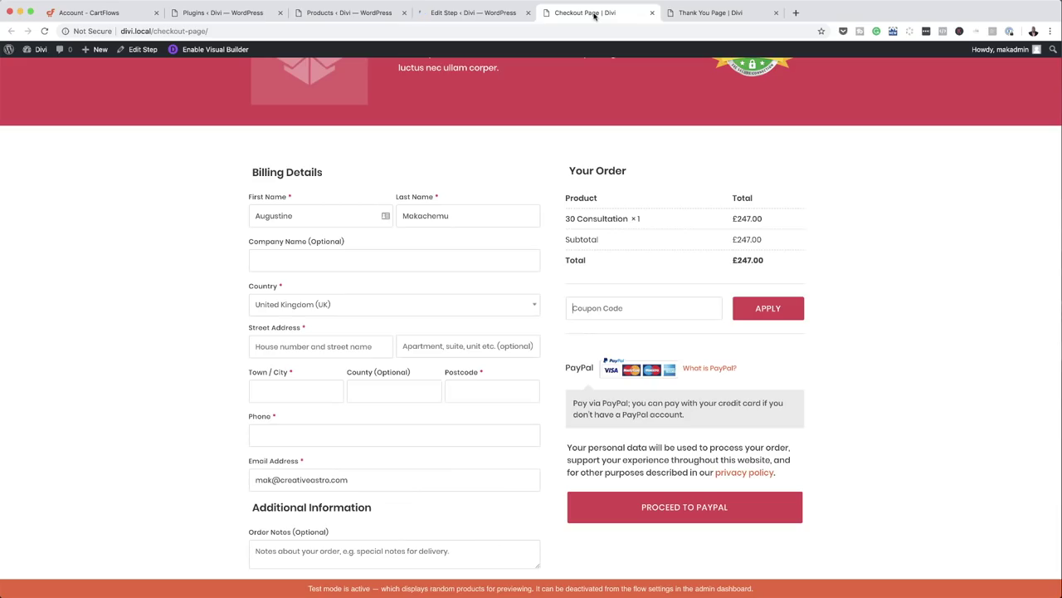
left_click(45, 31)
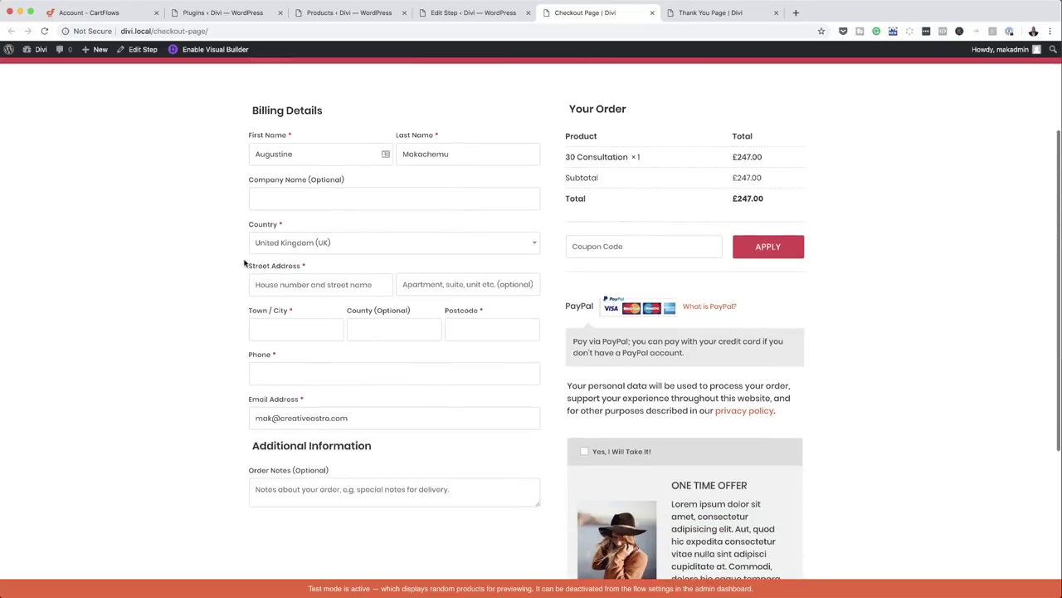
scroll(252, 265, "down", 5)
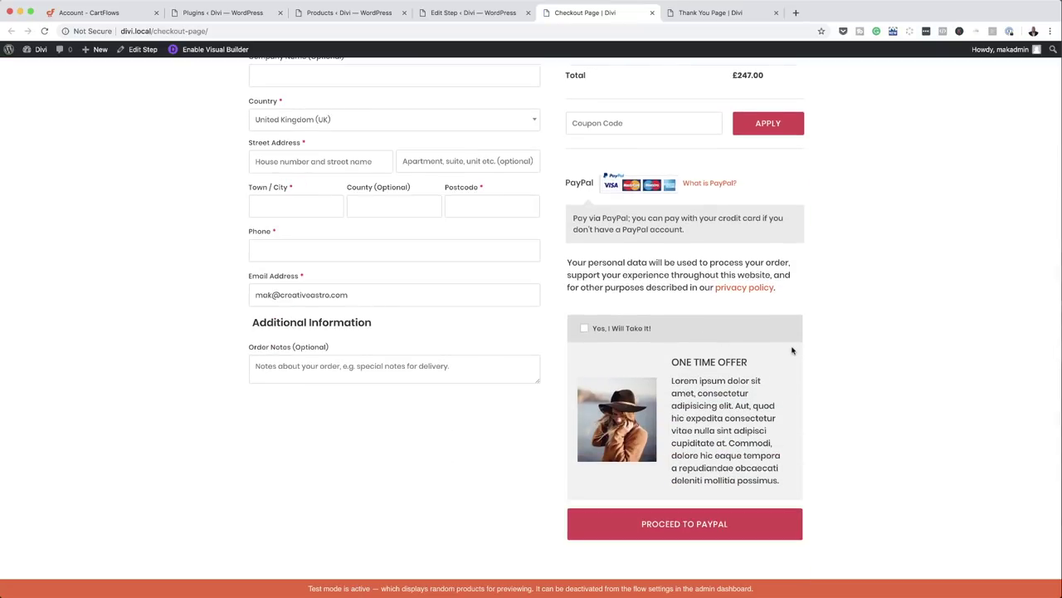
scroll(839, 365, "up", 5)
scroll(839, 366, "down", 2)
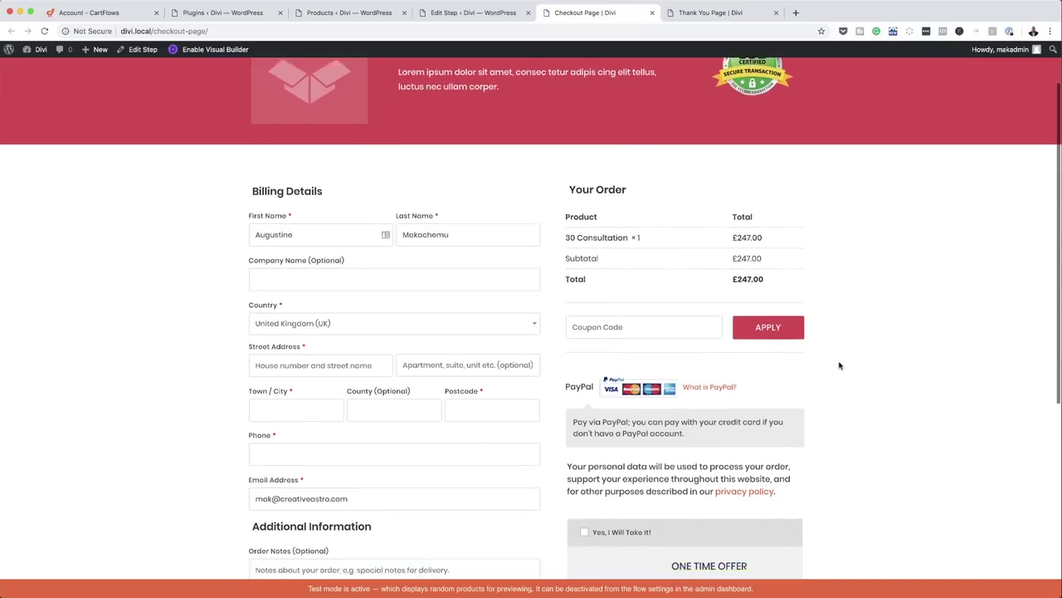
scroll(839, 365, "down", 2)
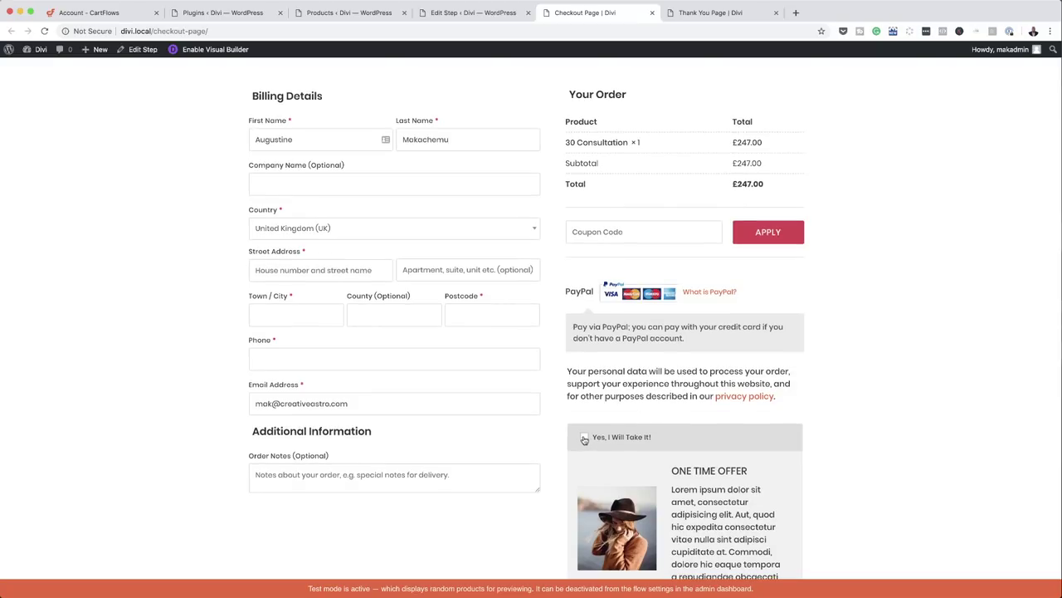
scroll(710, 458, "down", 2)
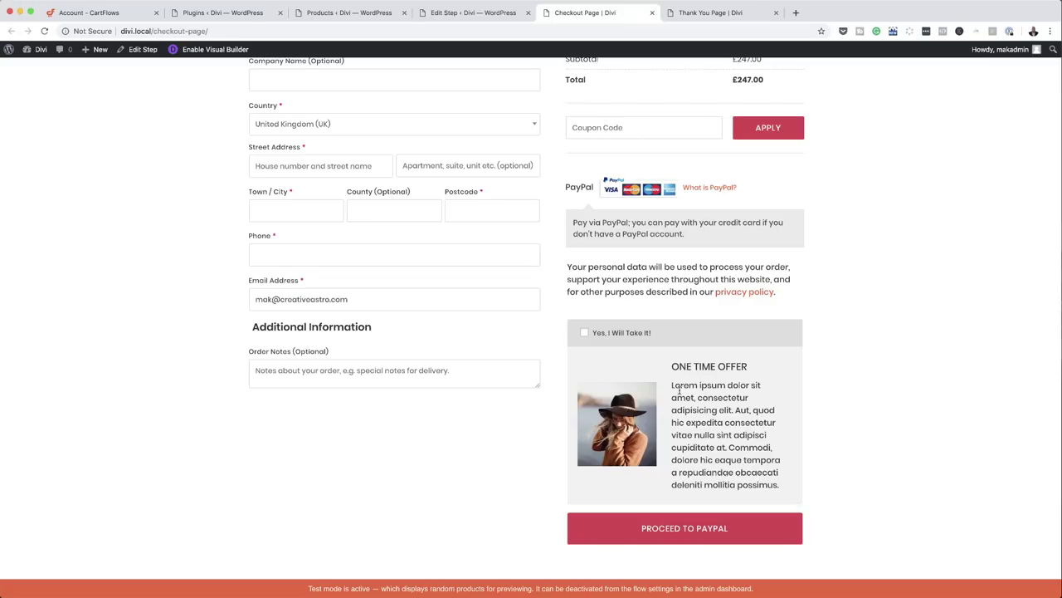
- Change the order bump highlight text to 'ONE TIME OFFER ONLY $9' and save the step
left_click(463, 13)
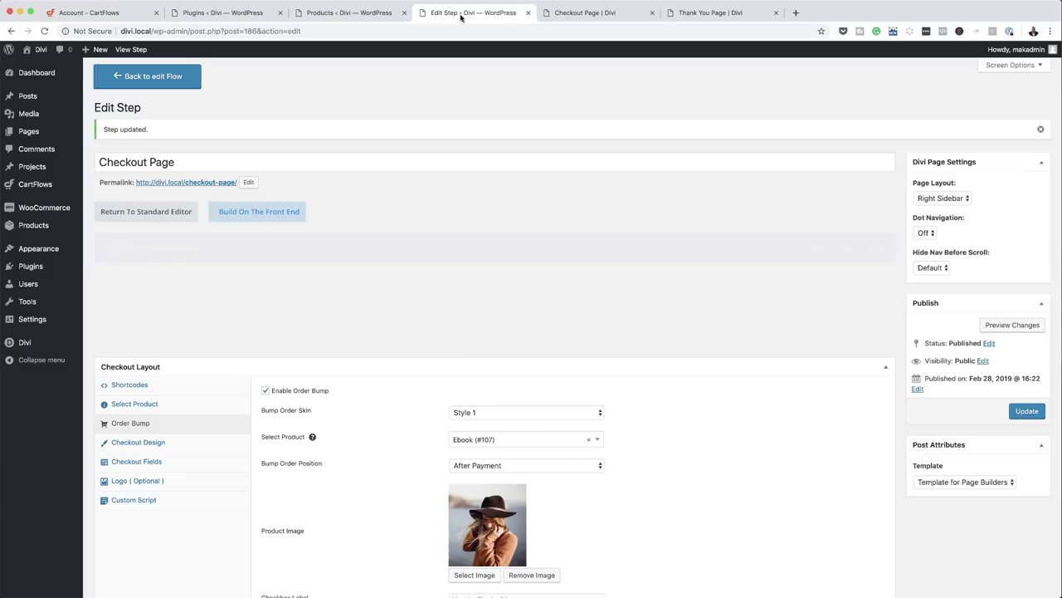
scroll(428, 356, "down", 4)
scroll(428, 356, "down", 2)
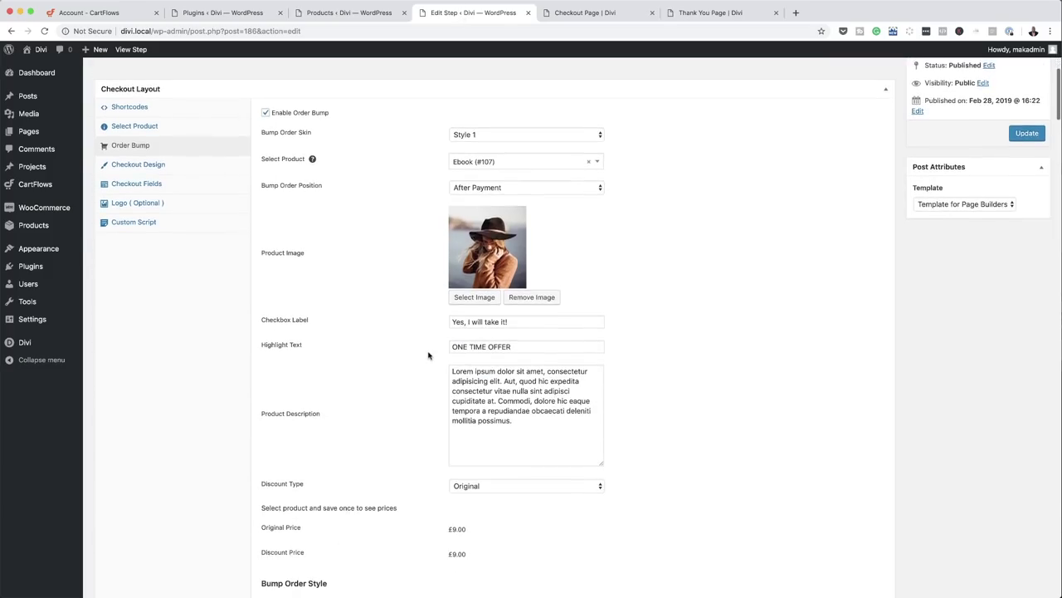
left_click(528, 343)
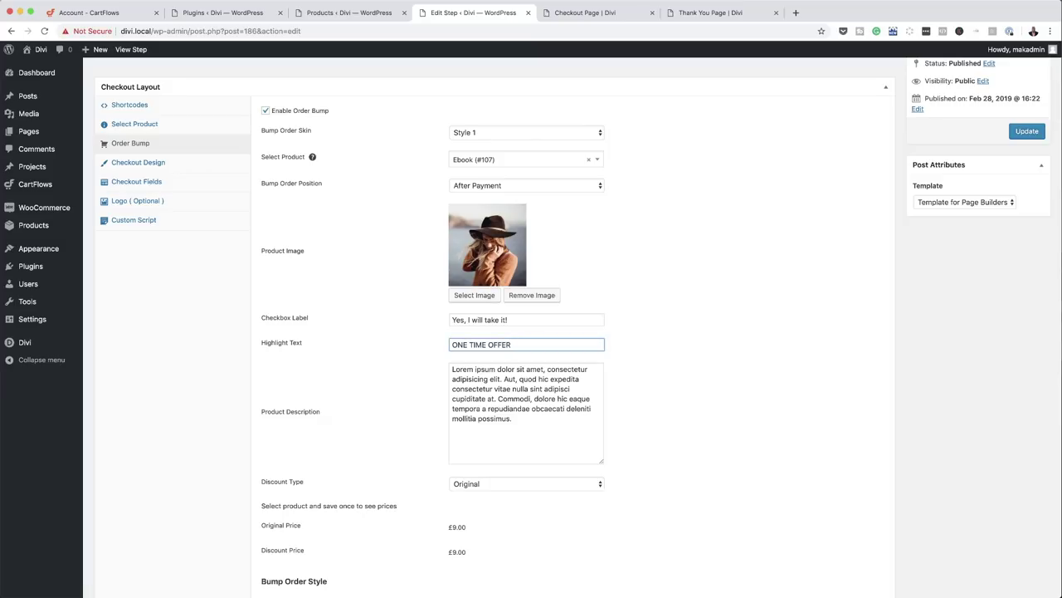
type("ONY")
key("BackSpace")
key("BackSpace")
type("LY $9")
left_click_drag(451, 370, 517, 417)
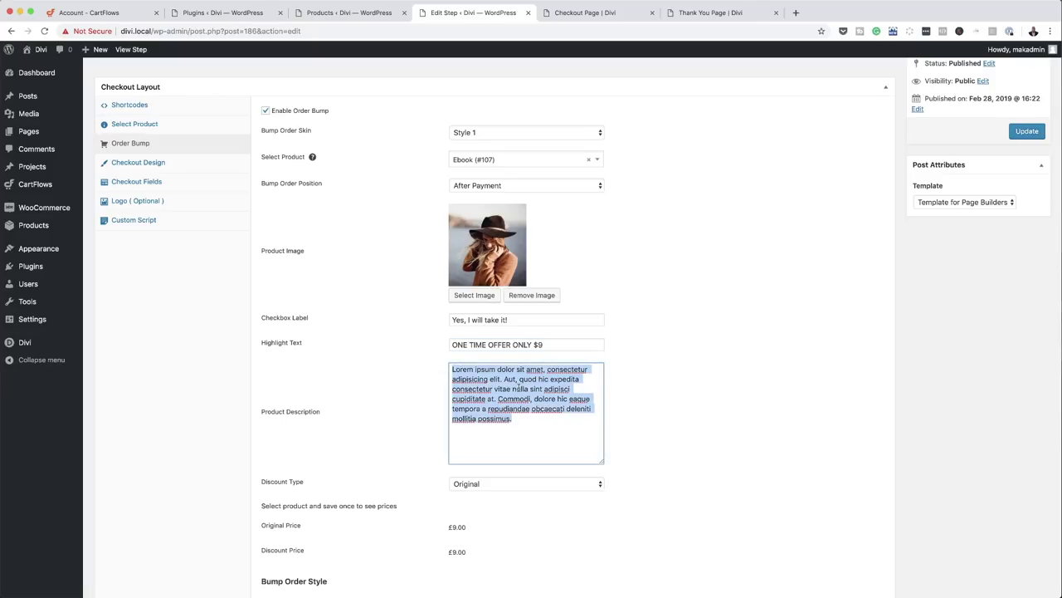
left_click(1028, 131)
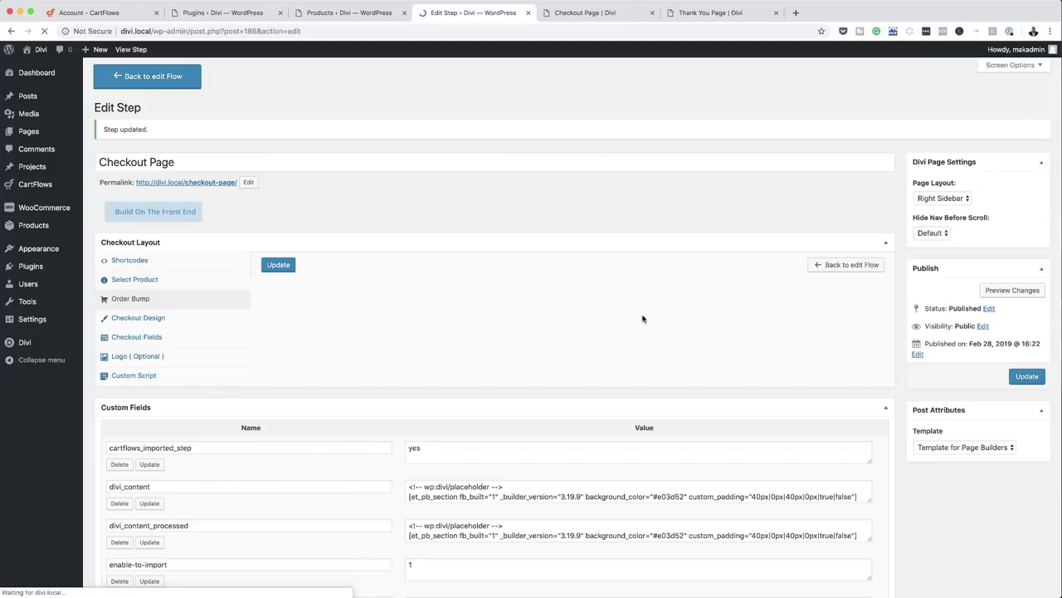
left_click(607, 16)
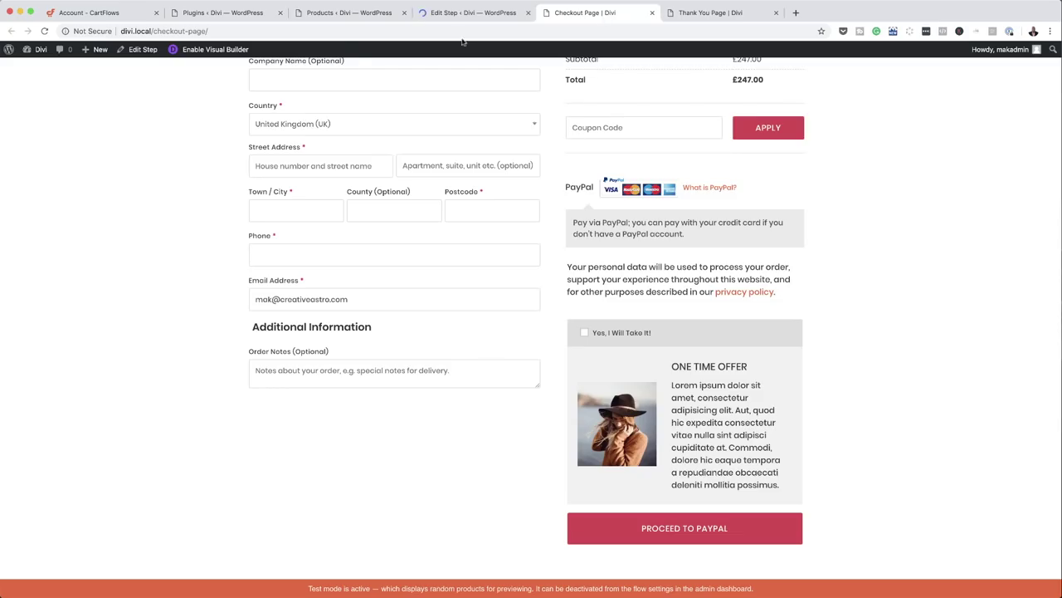
- Tick 'Yes, I Will Take It!' to add the £9.00 Ebook, making the total £256.00
left_click(45, 32)
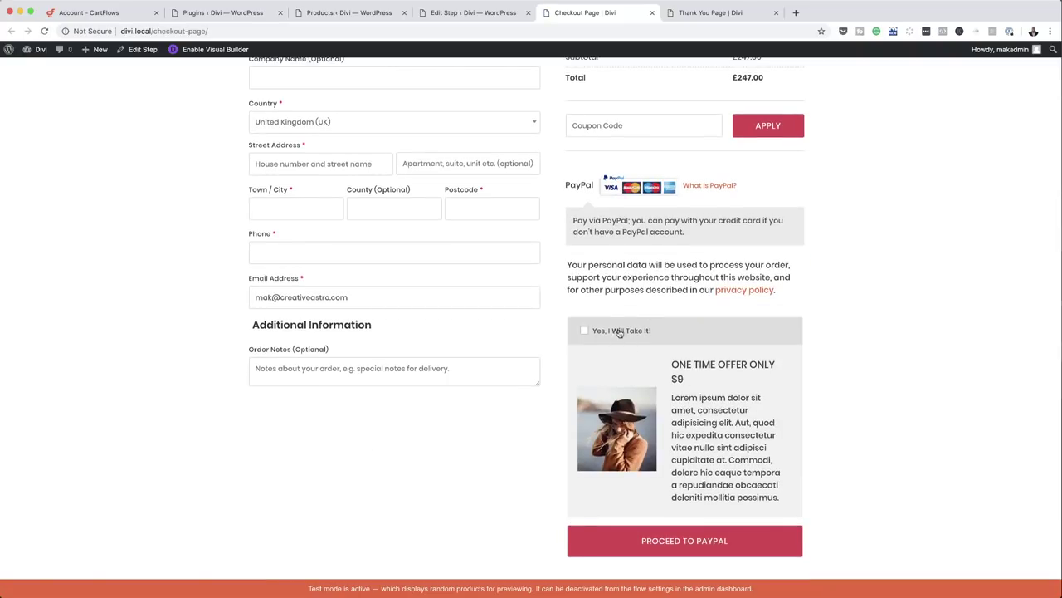
scroll(854, 294, "up", 3)
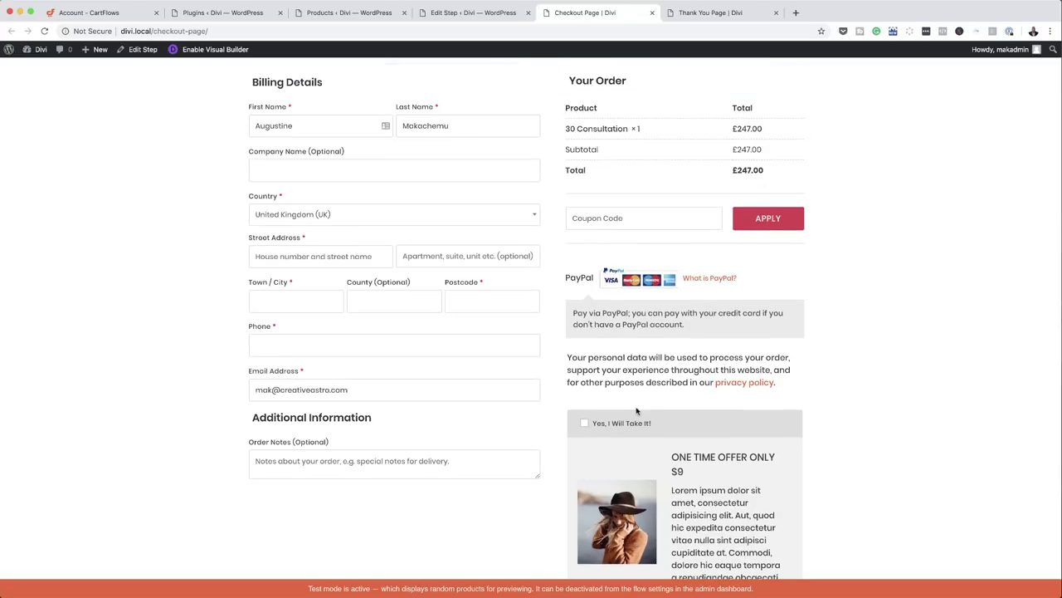
left_click(586, 424)
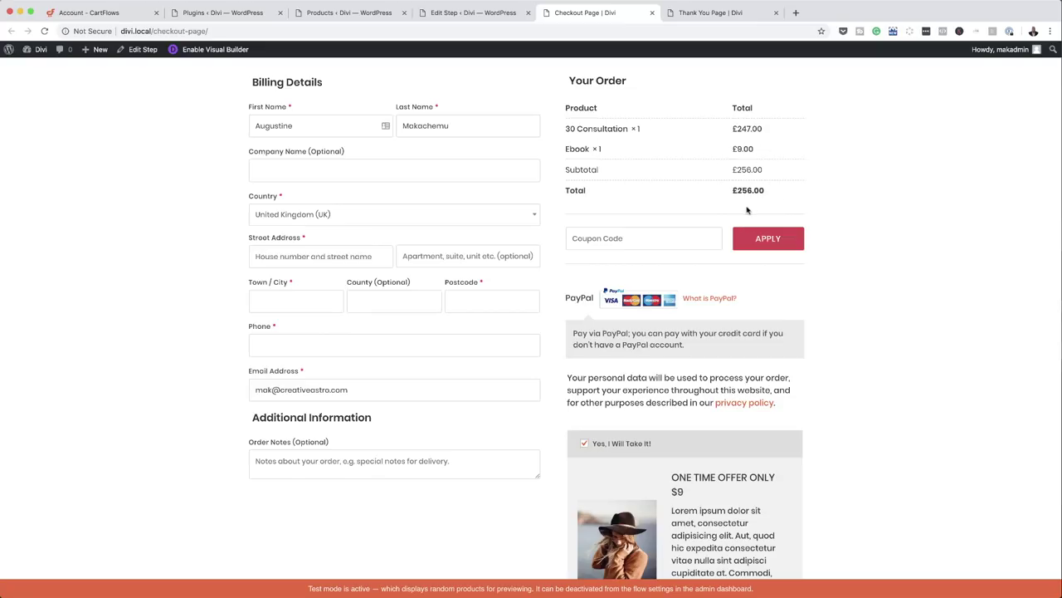
scroll(844, 323, "down", 3)
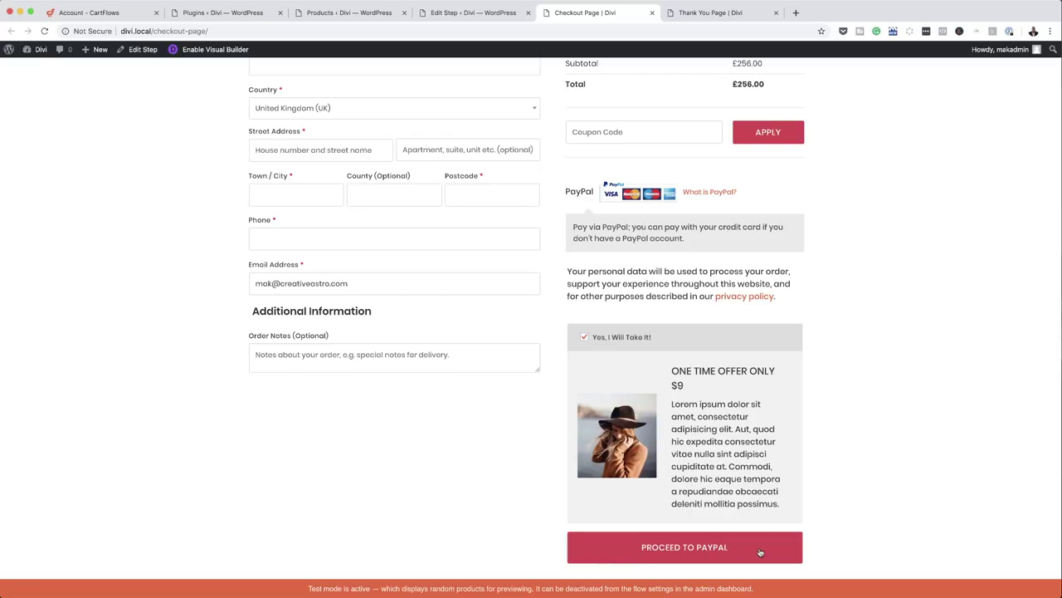
scroll(517, 242, "up", 4)
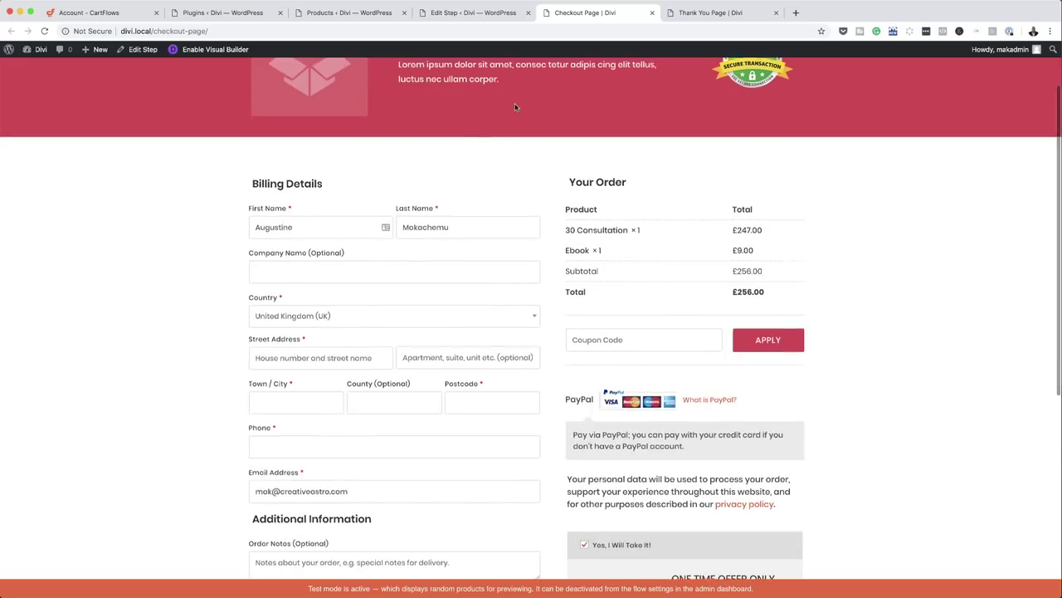
scroll(382, 306, "down", 2)
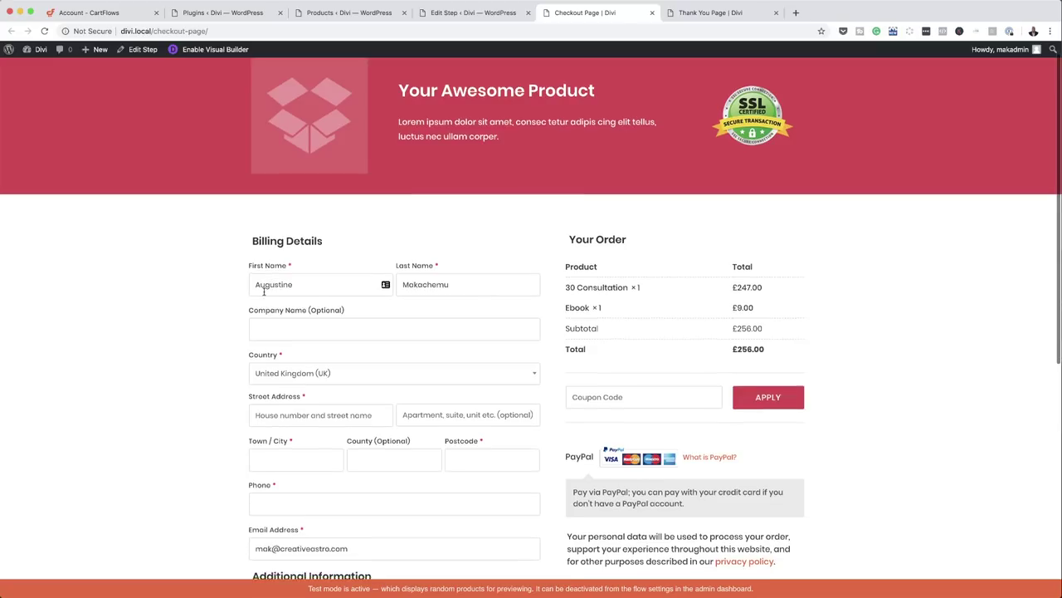
scroll(282, 349, "down", 2)
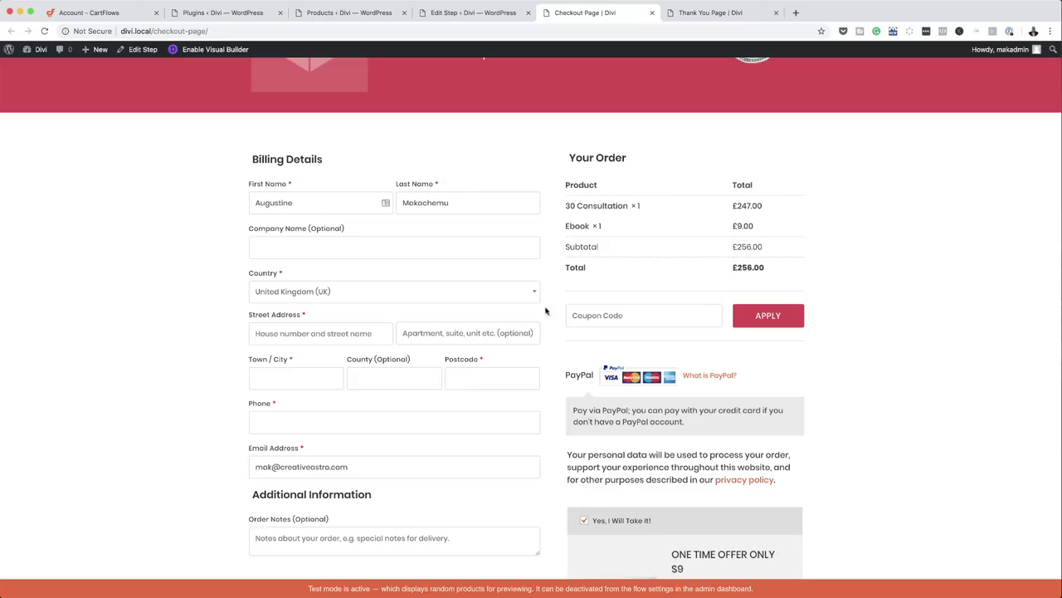
- Turn on the custom field editor in the checkout step's fields settings
left_click(486, 15)
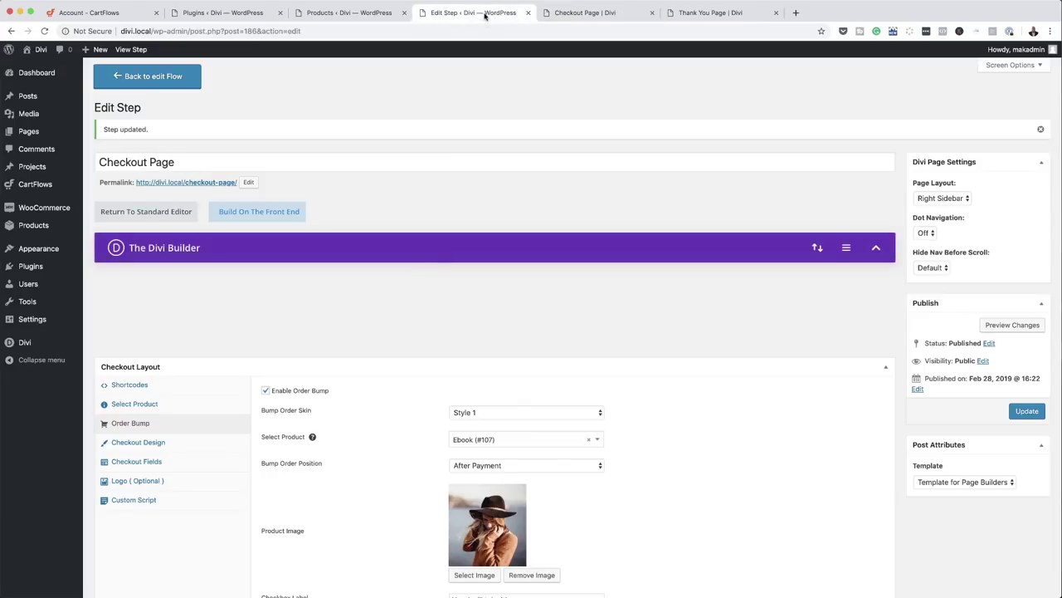
scroll(429, 320, "down", 3)
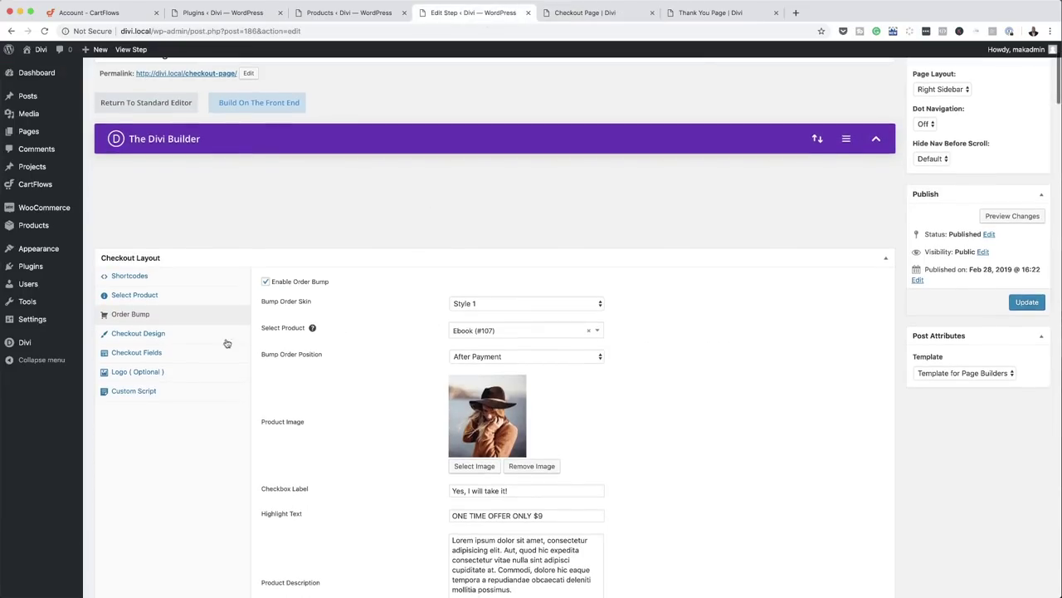
left_click(151, 355)
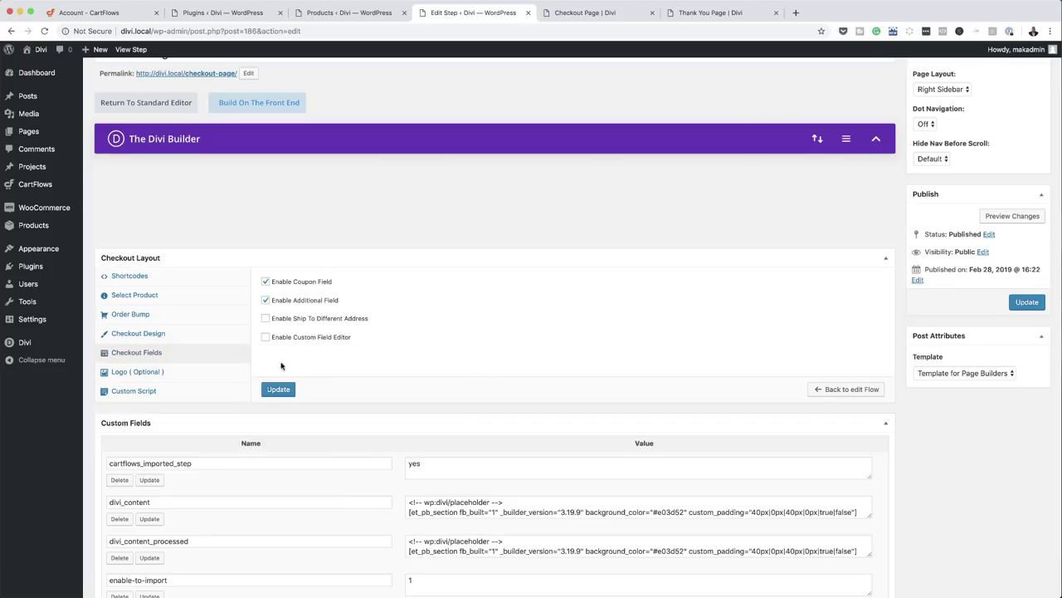
scroll(503, 381, "down", 1)
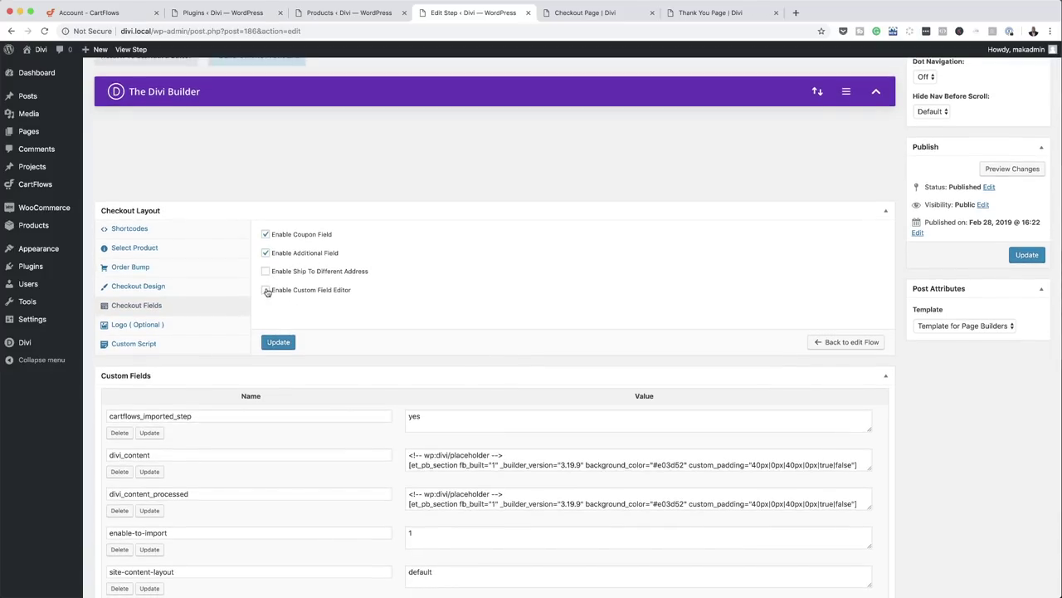
left_click(265, 290)
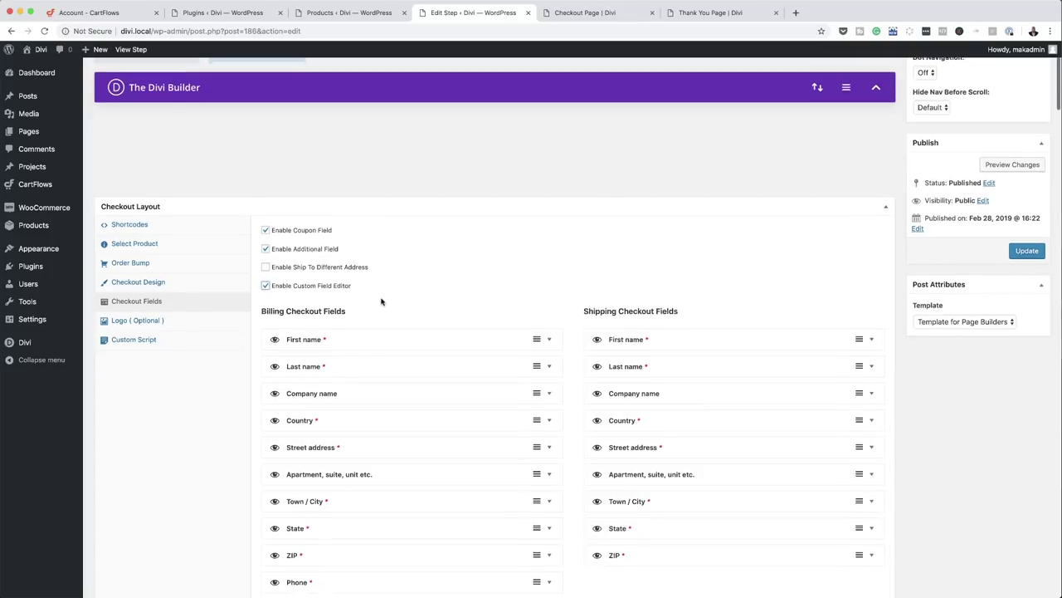
scroll(381, 302, "down", 3)
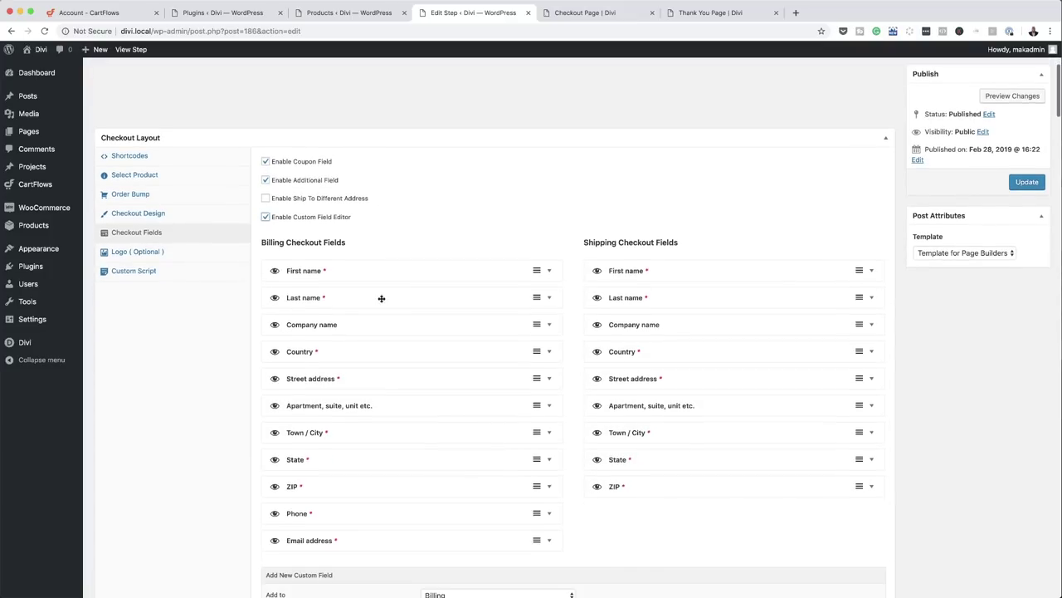
- Hide every billing field except First name and Email address
left_click(273, 313)
left_click(275, 340)
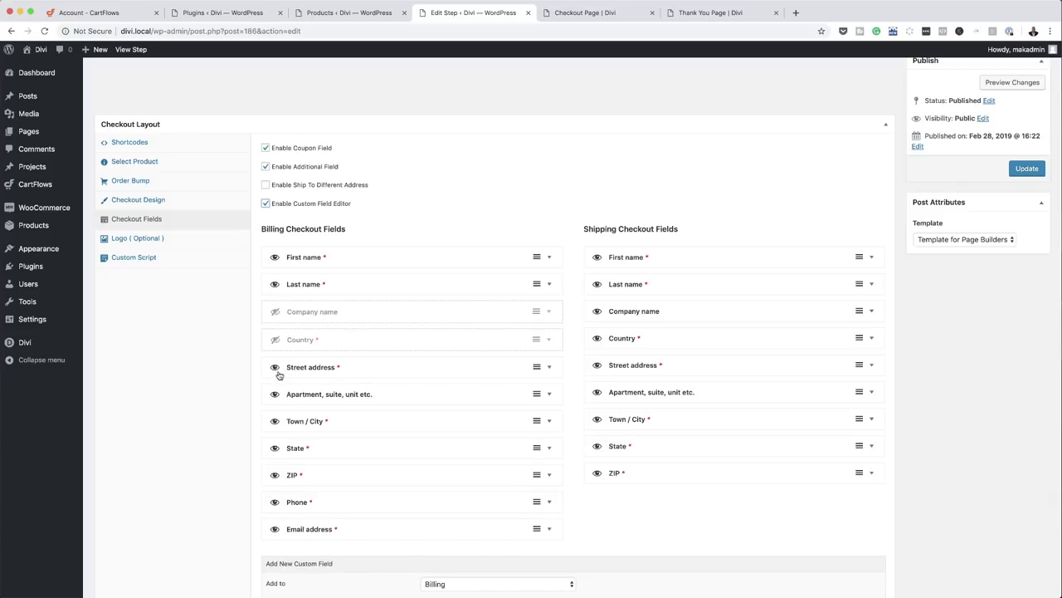
left_click(276, 367)
left_click(275, 395)
left_click(276, 424)
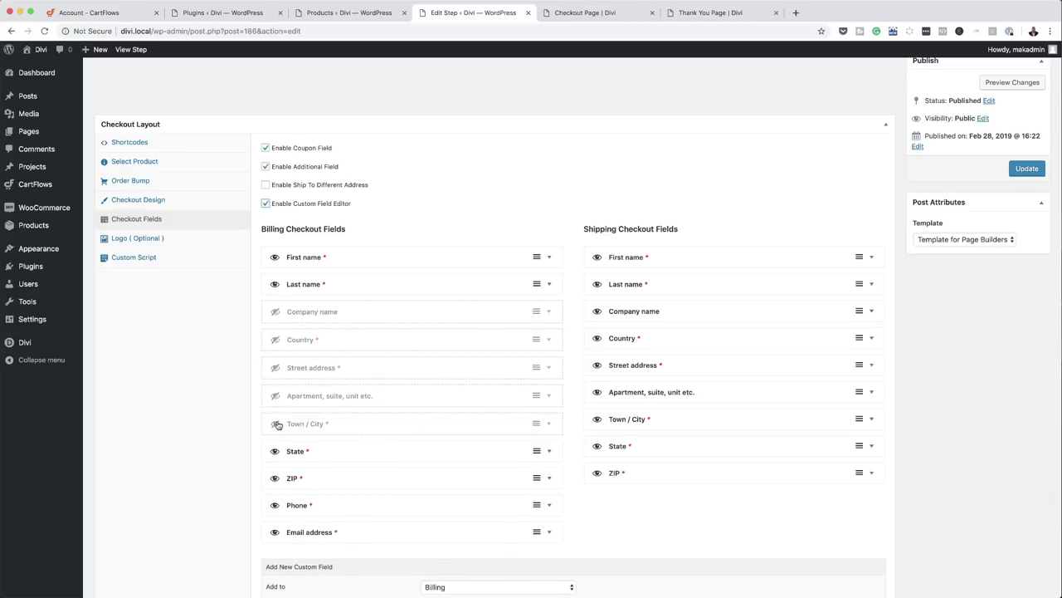
left_click(276, 451)
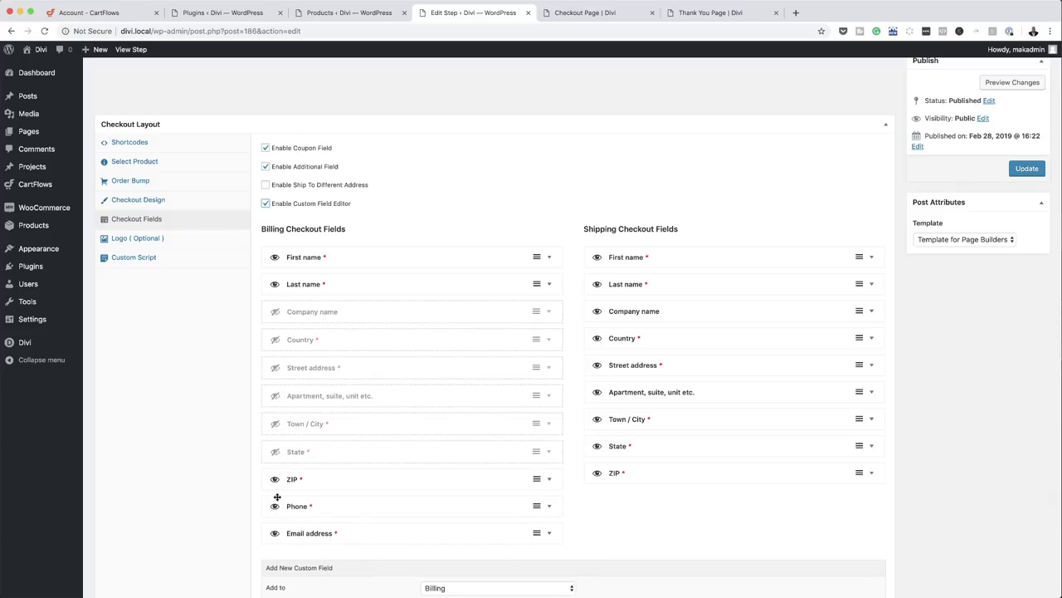
left_click(276, 479)
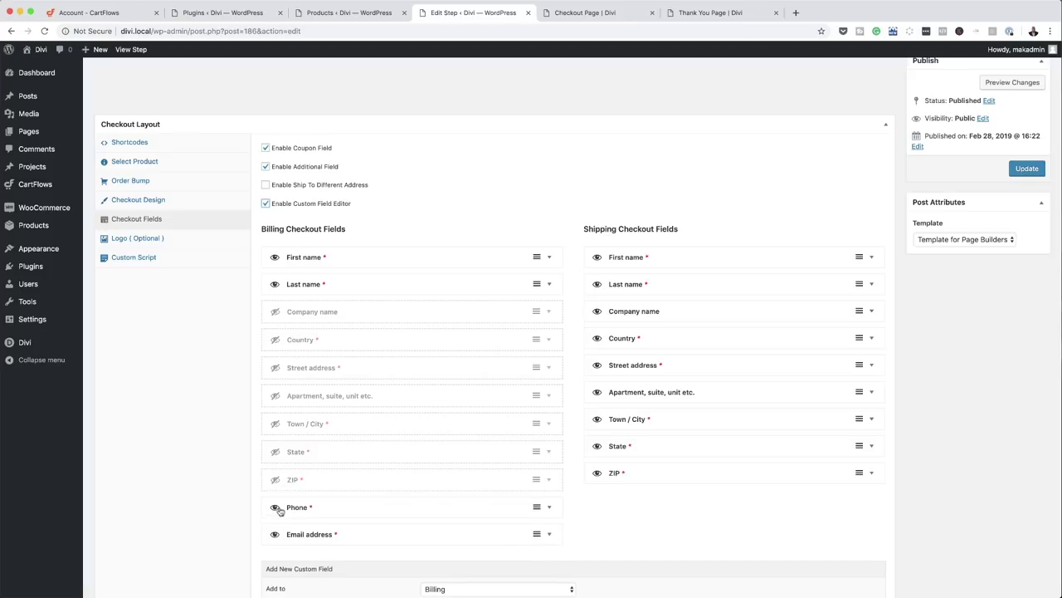
left_click(277, 507)
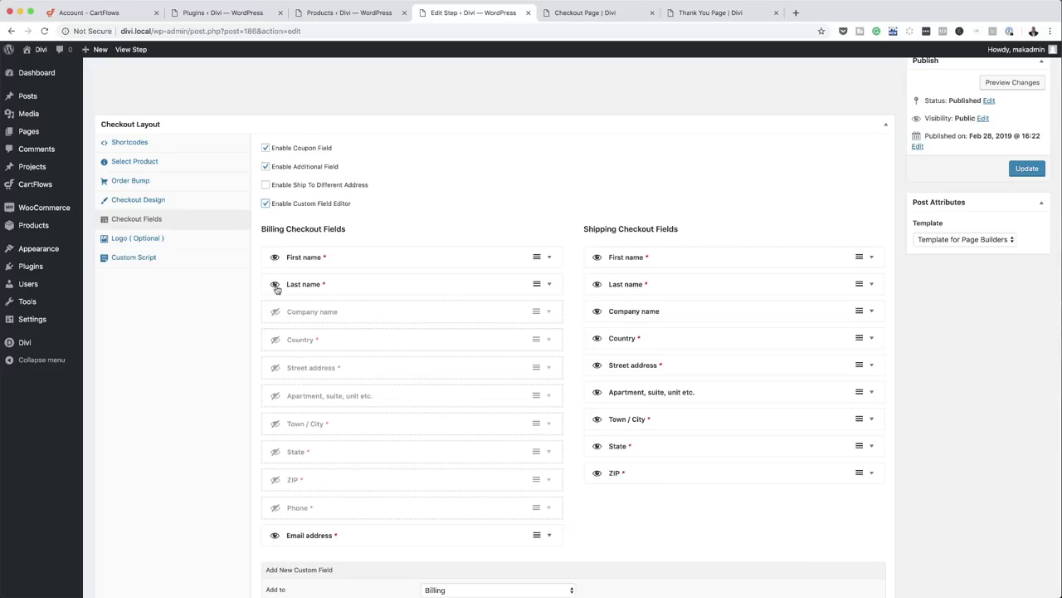
left_click(276, 284)
- Hide the shipping First name, Last name and Company name fields
left_click(597, 257)
left_click(598, 312)
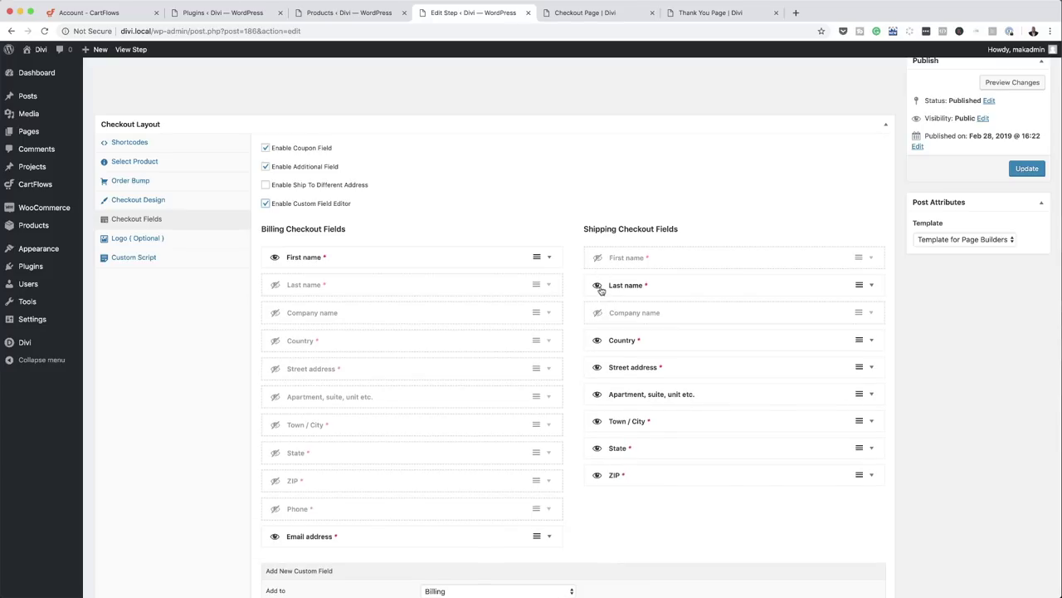
left_click(598, 285)
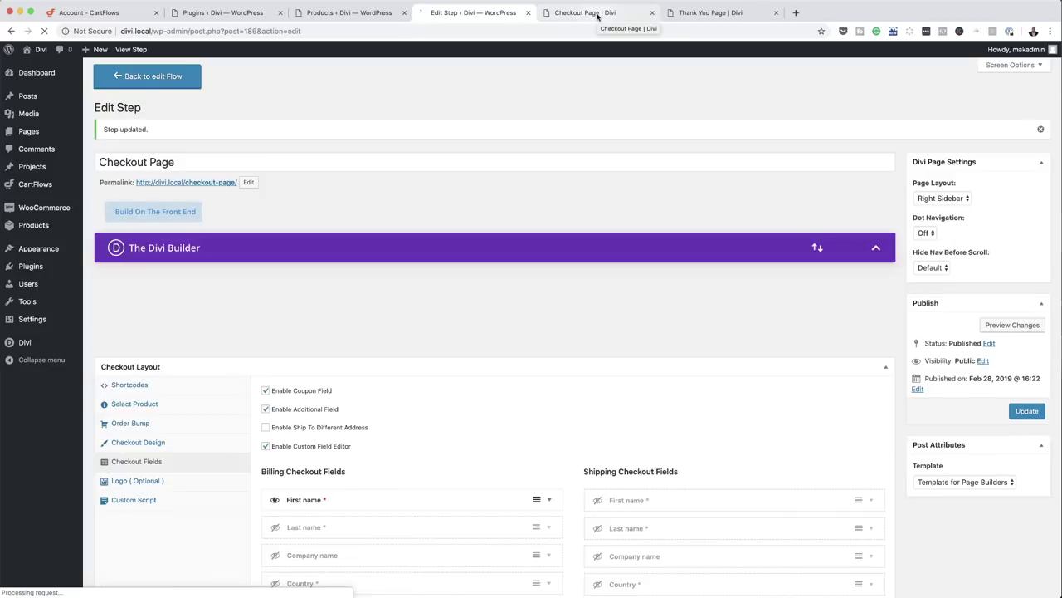
left_click(597, 14)
- Reload the checkout to confirm billing asks only First Name and Email Address
left_click(45, 31)
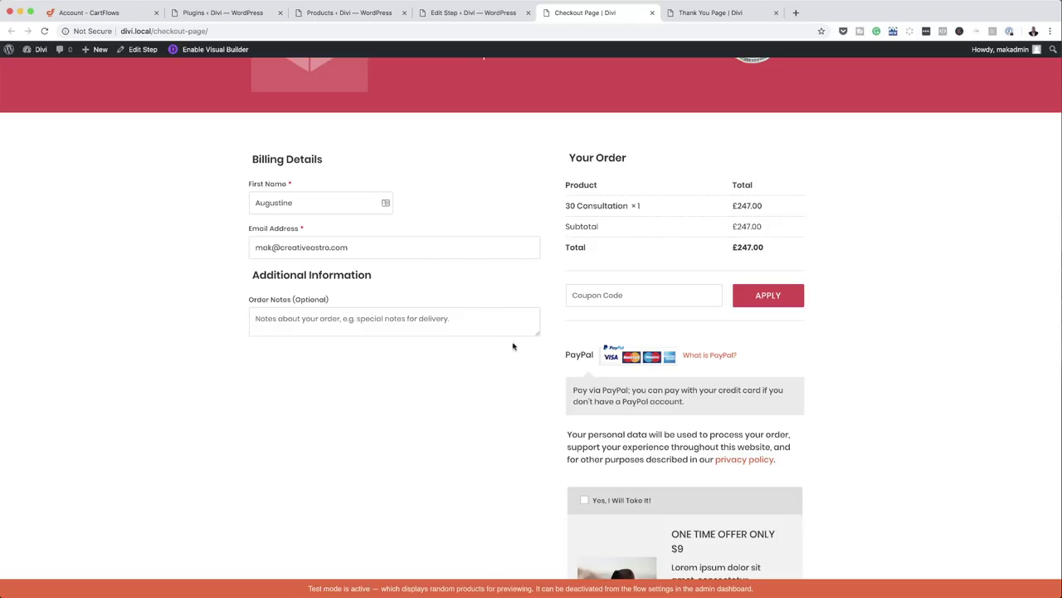
scroll(531, 360, "down", 3)
scroll(532, 360, "up", 5)
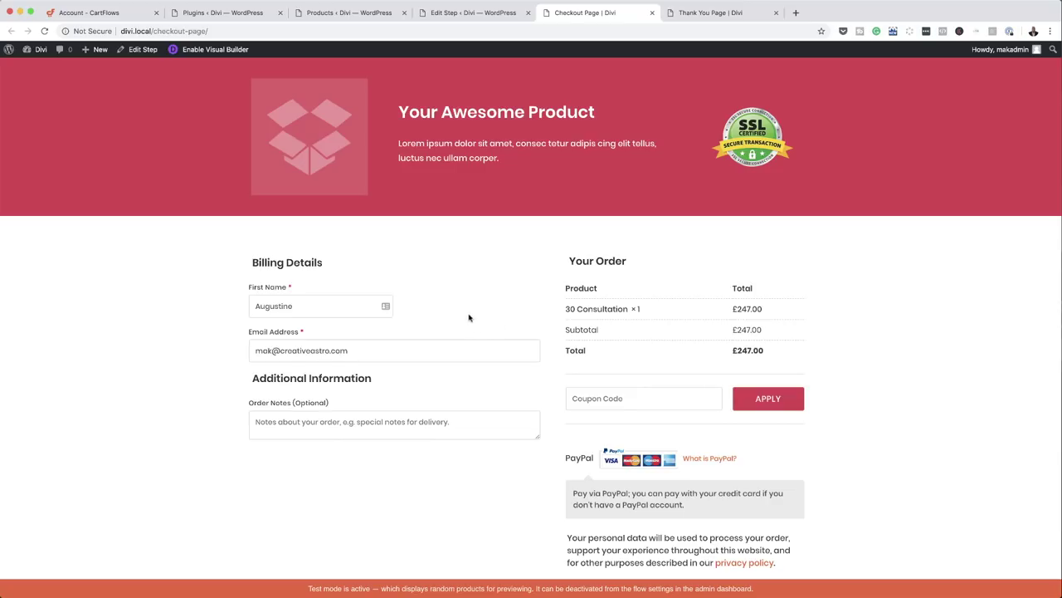
left_click(465, 14)
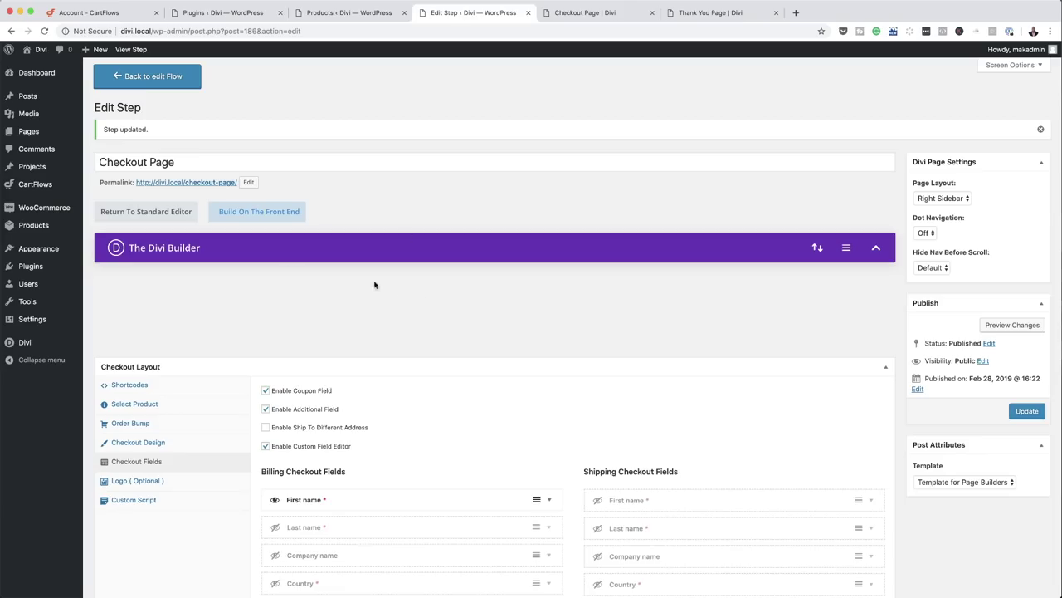
- Update the checkout step and go back to the Mak Funnel flow editor
scroll(474, 308, "down", 5)
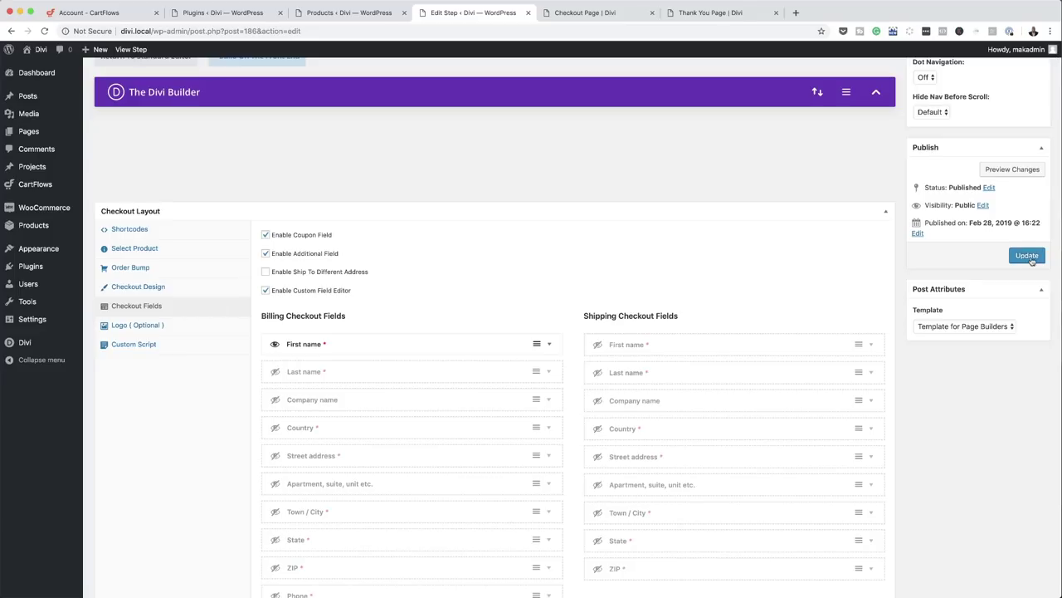
left_click(1029, 256)
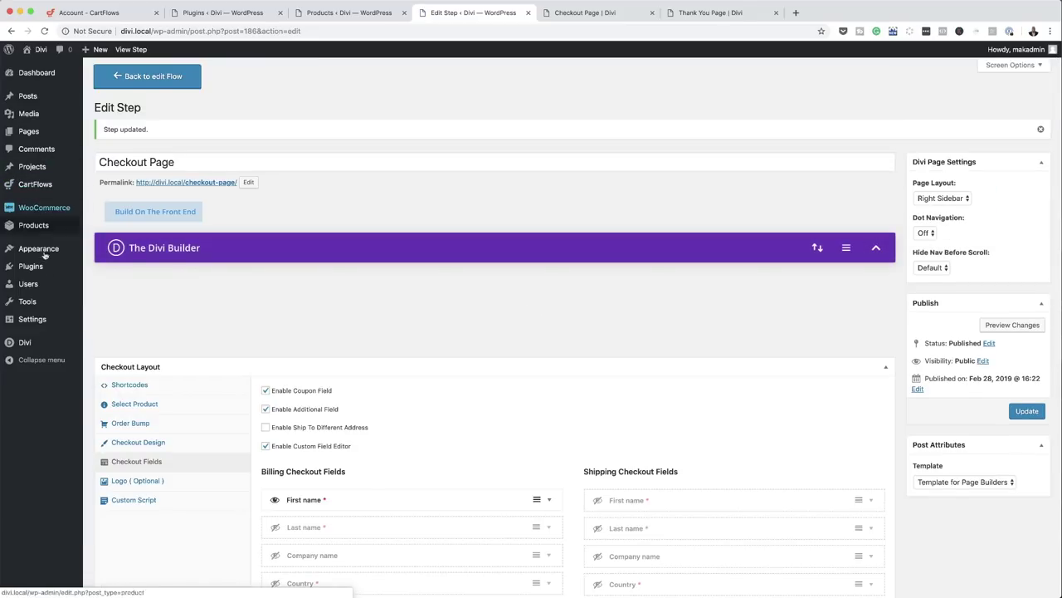
key("super+bracketleft")
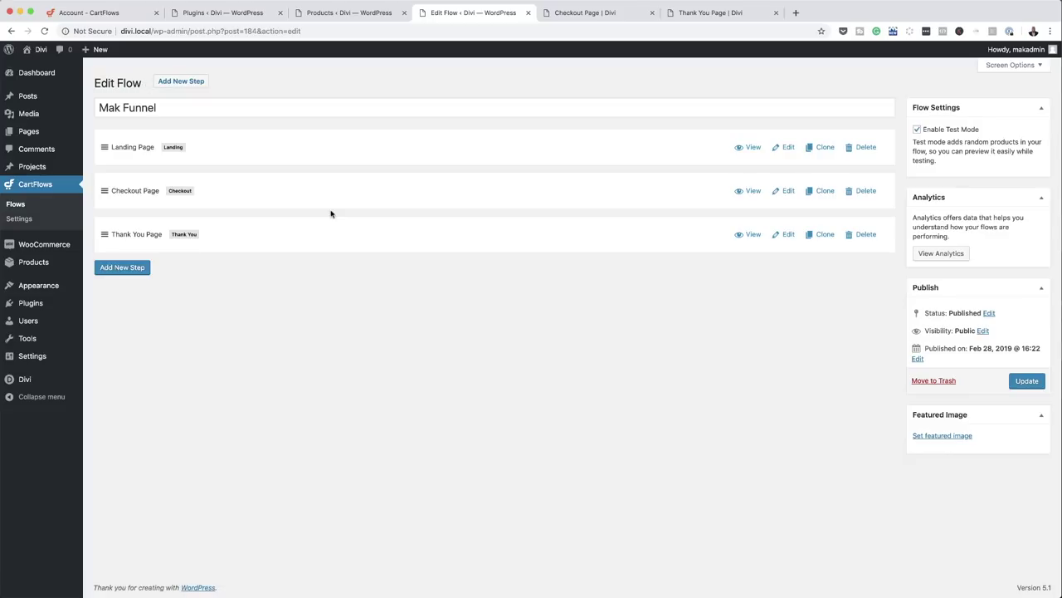
- Import the first Upsell template as Upsell 2 and move it above Thank You Page
left_click(190, 83)
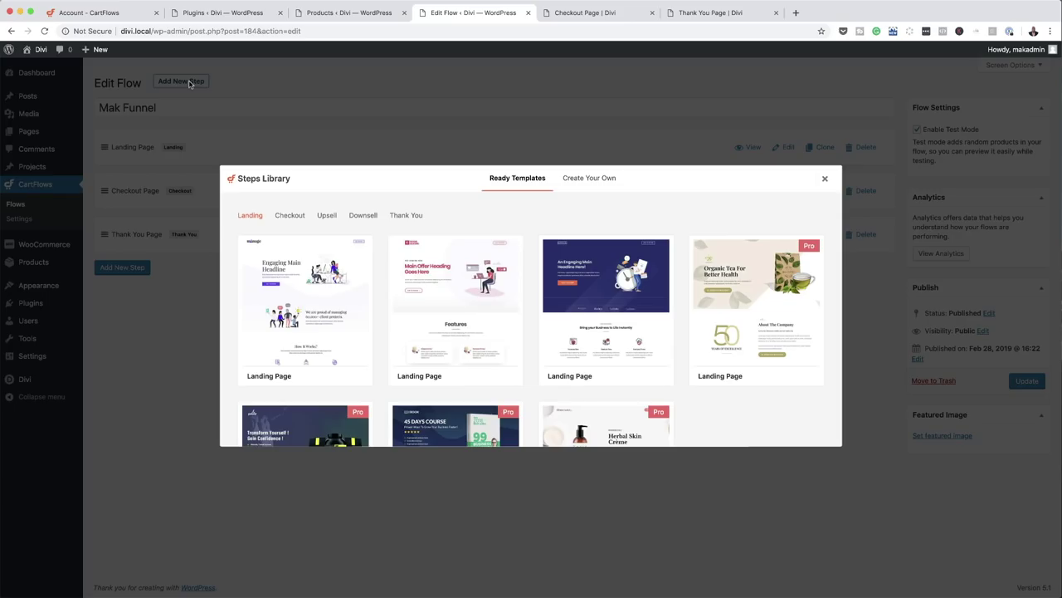
left_click(327, 215)
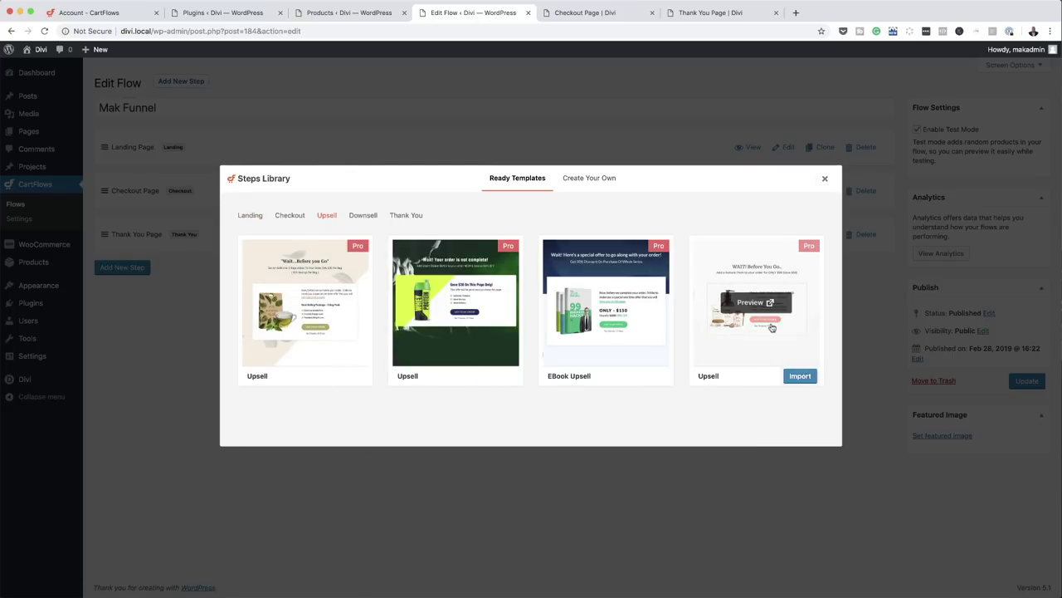
mouse_move(335, 307)
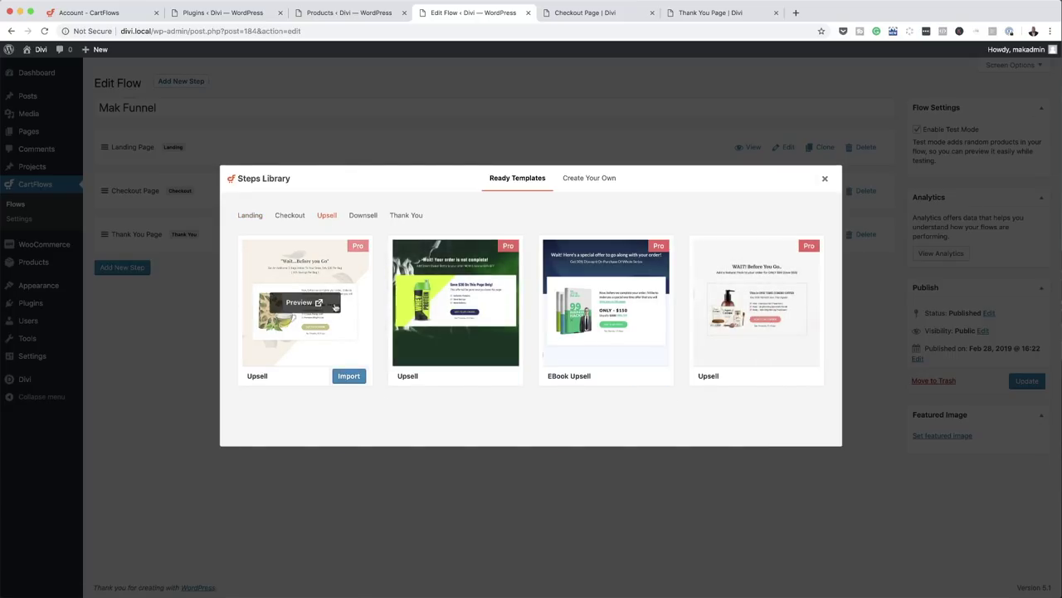
left_click(356, 379)
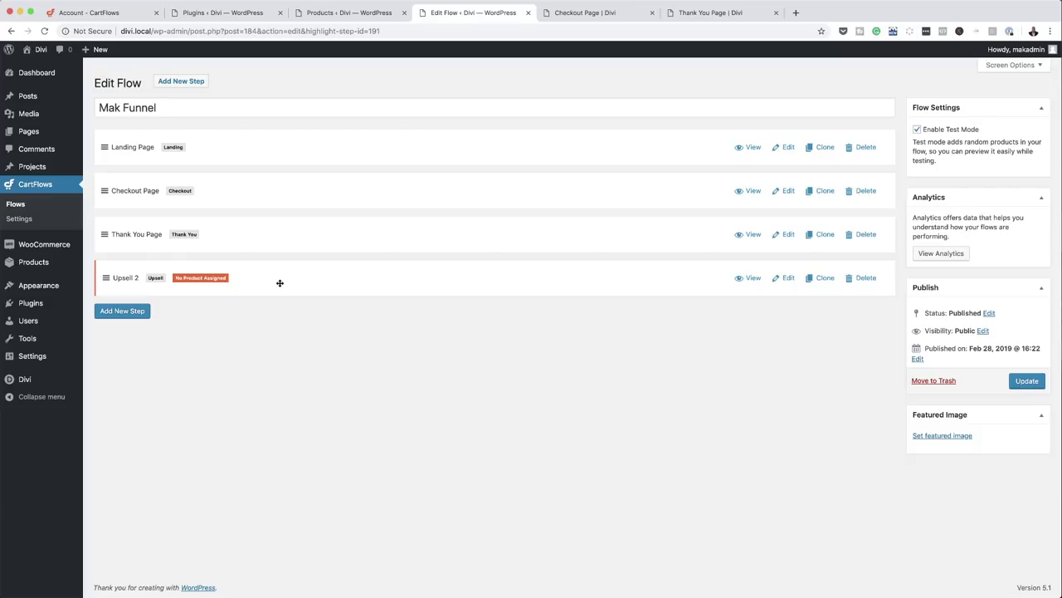
left_click_drag(280, 283, 281, 237)
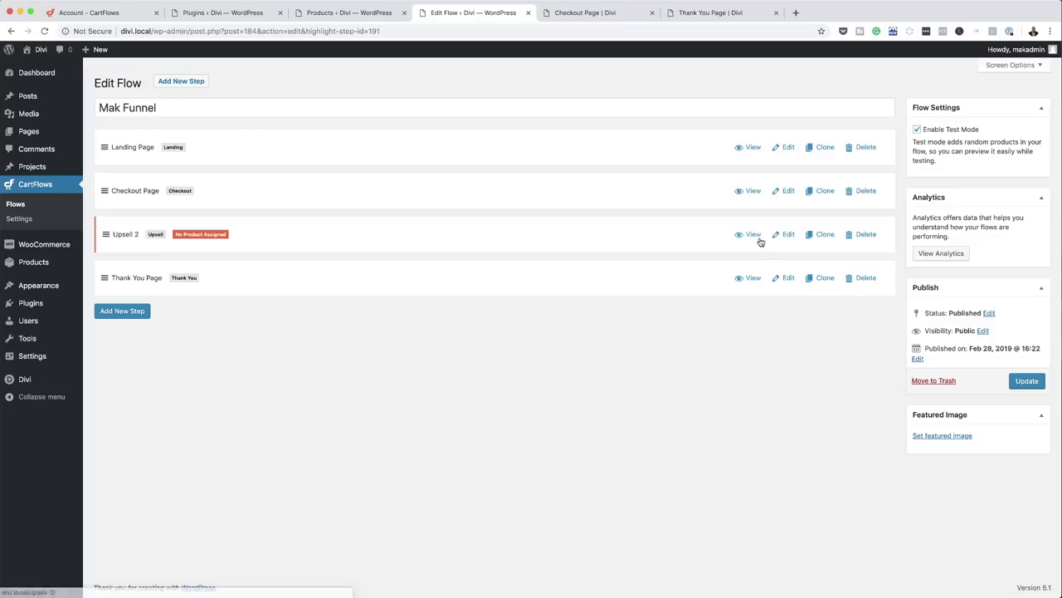
- Set VIP (#108) as the Upsell 2 offer product in Offer Page Settings and update the step
left_click(787, 235)
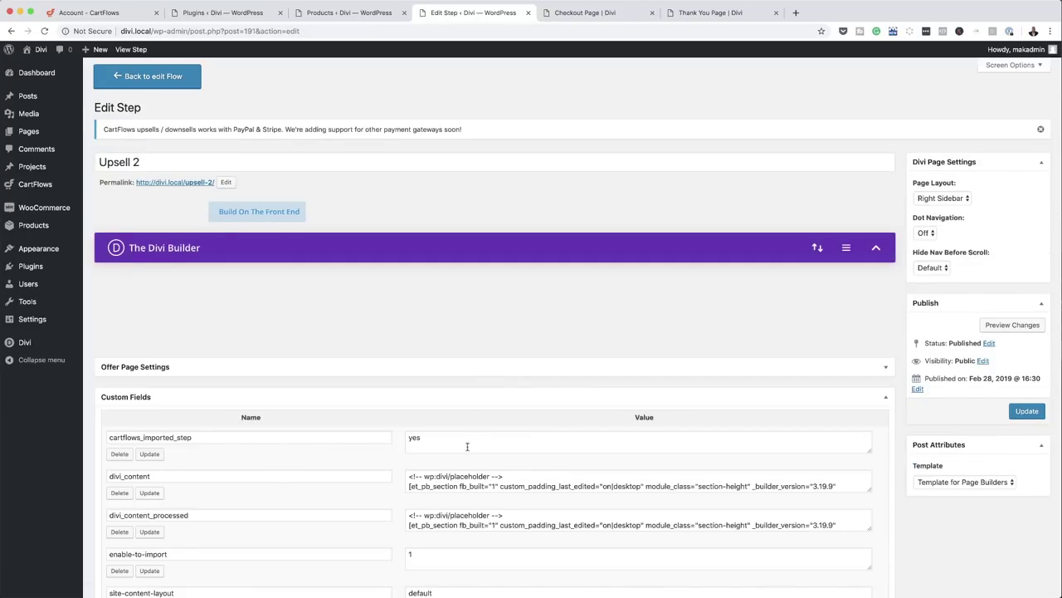
scroll(353, 422, "down", 3)
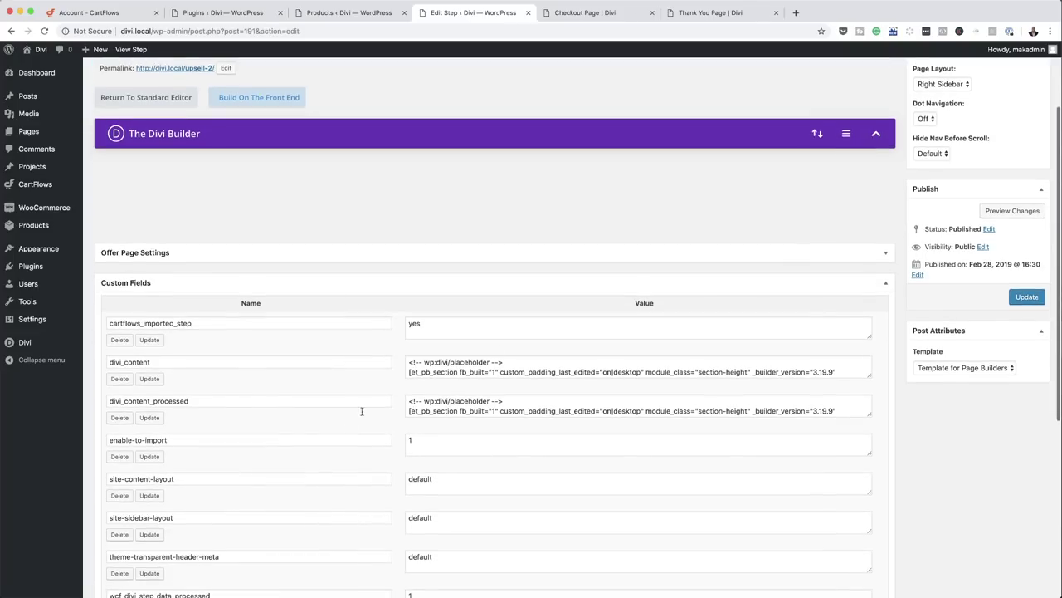
left_click(889, 286)
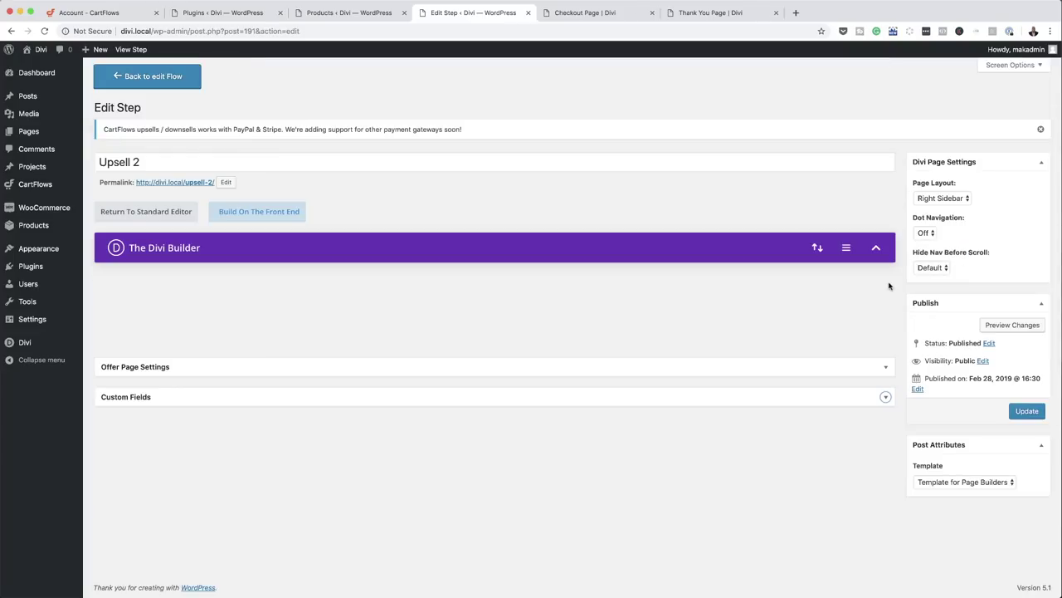
left_click(250, 371)
scroll(344, 437, "down", 1)
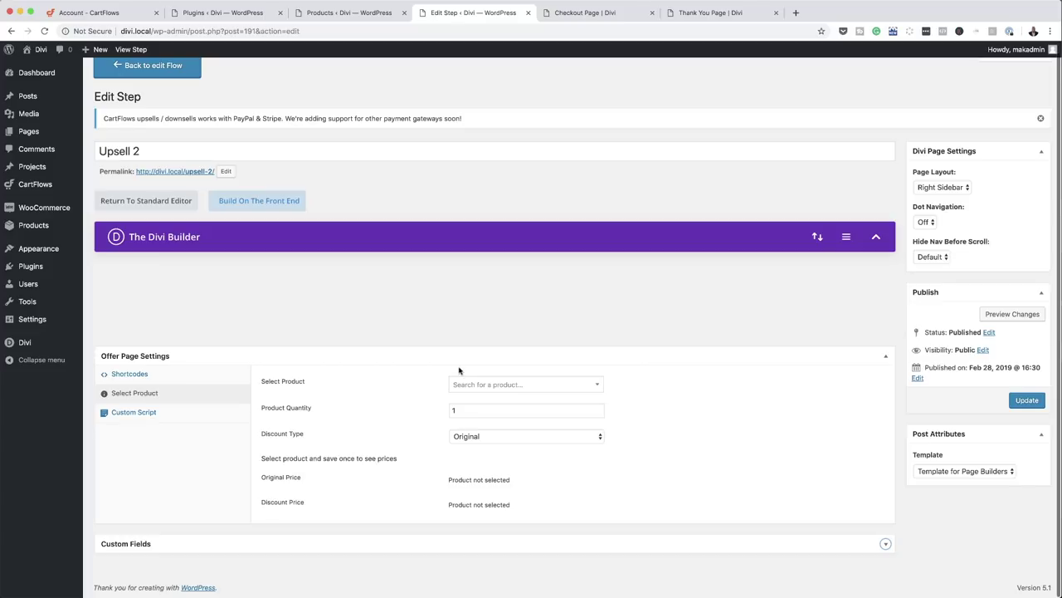
left_click(471, 390)
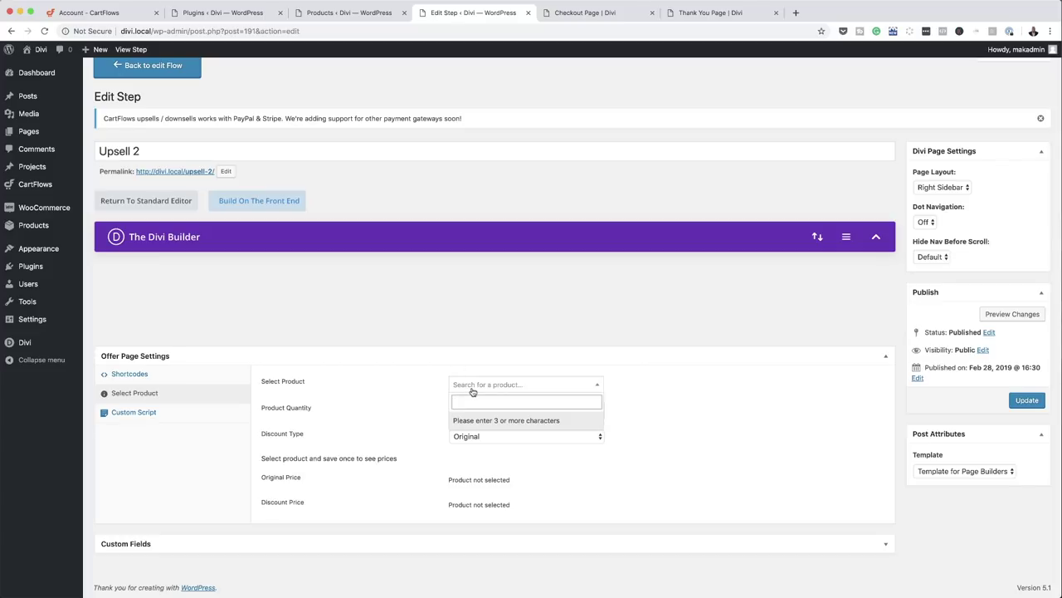
type("vip")
left_click(484, 420)
left_click(1027, 399)
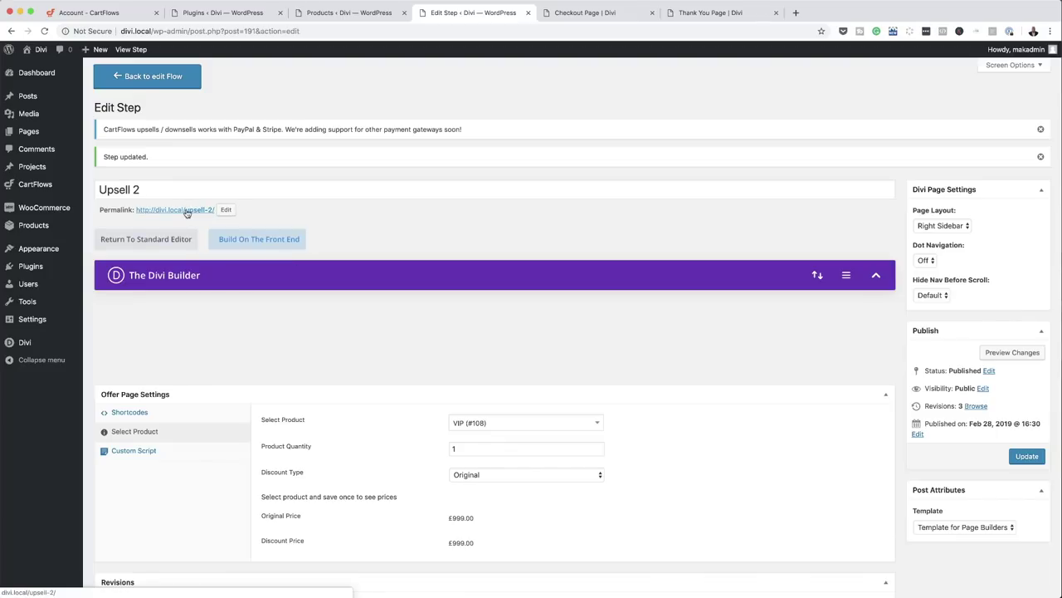
left_click(187, 211)
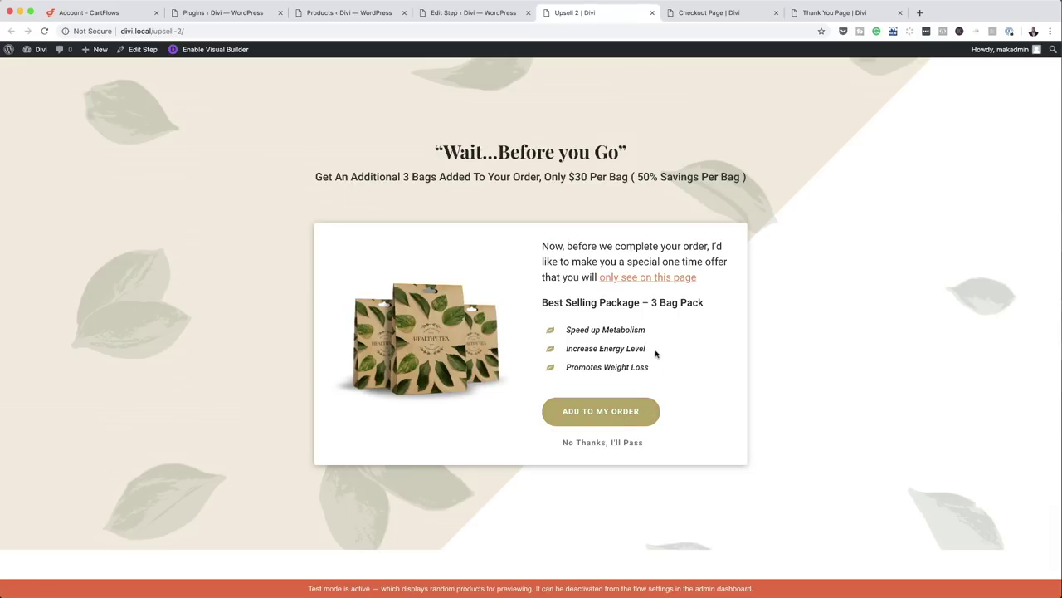
- Switch to the 'Upsell 2 | Divi' browser tab showing the live upsell page
left_click(479, 16)
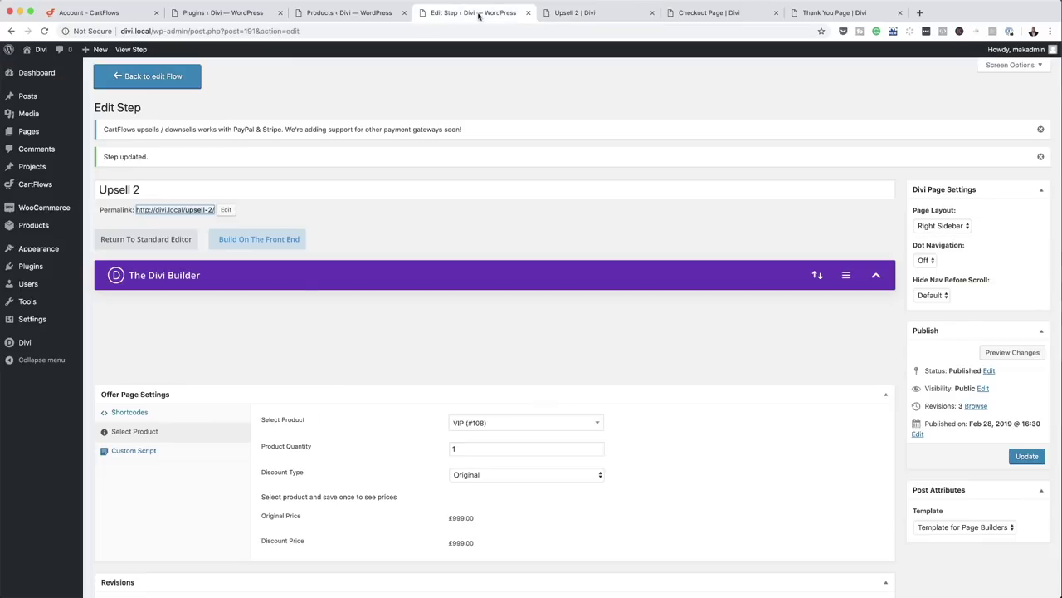
left_click(390, 228)
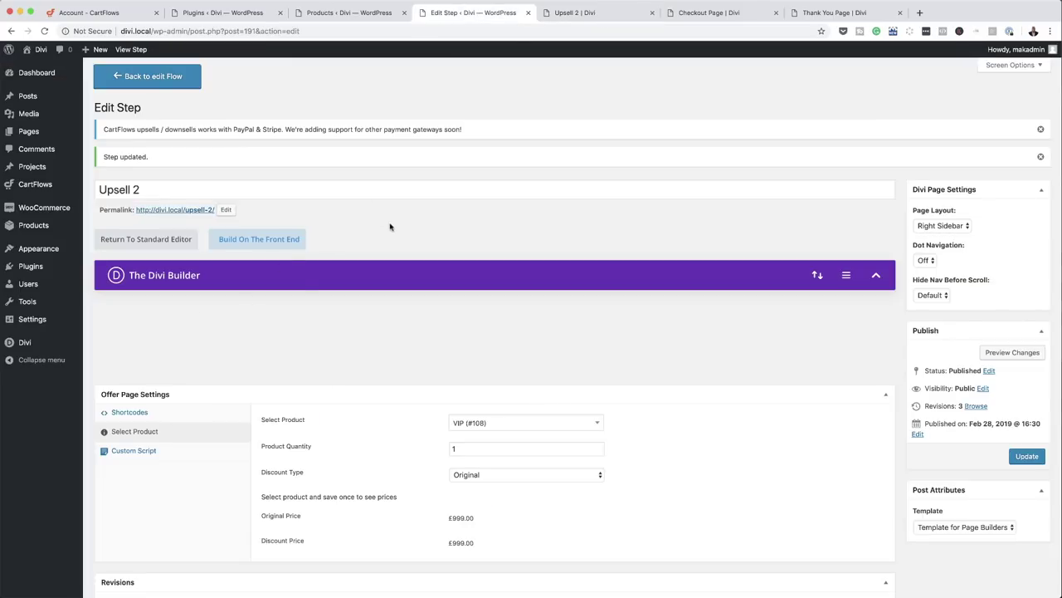
left_click(575, 17)
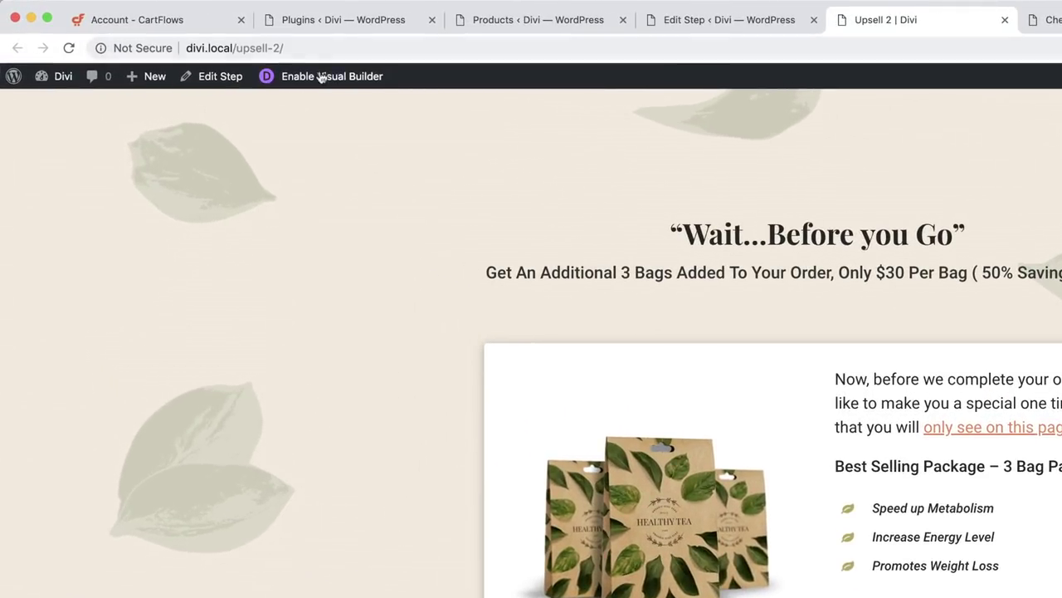
- In Visual Builder, delete the top section's leaf background image and gradient, then save
left_click(324, 84)
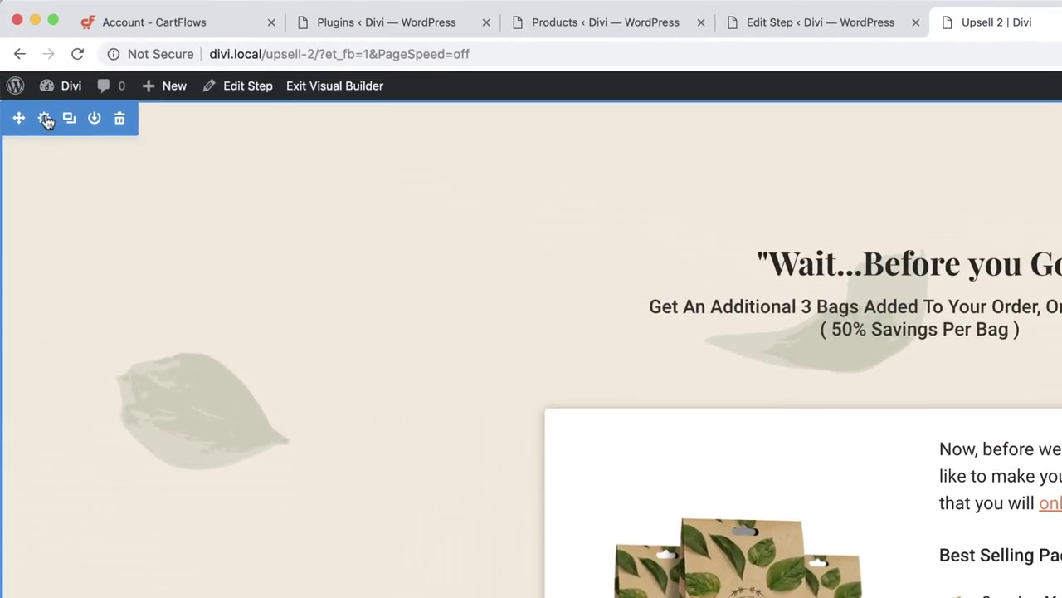
left_click(46, 119)
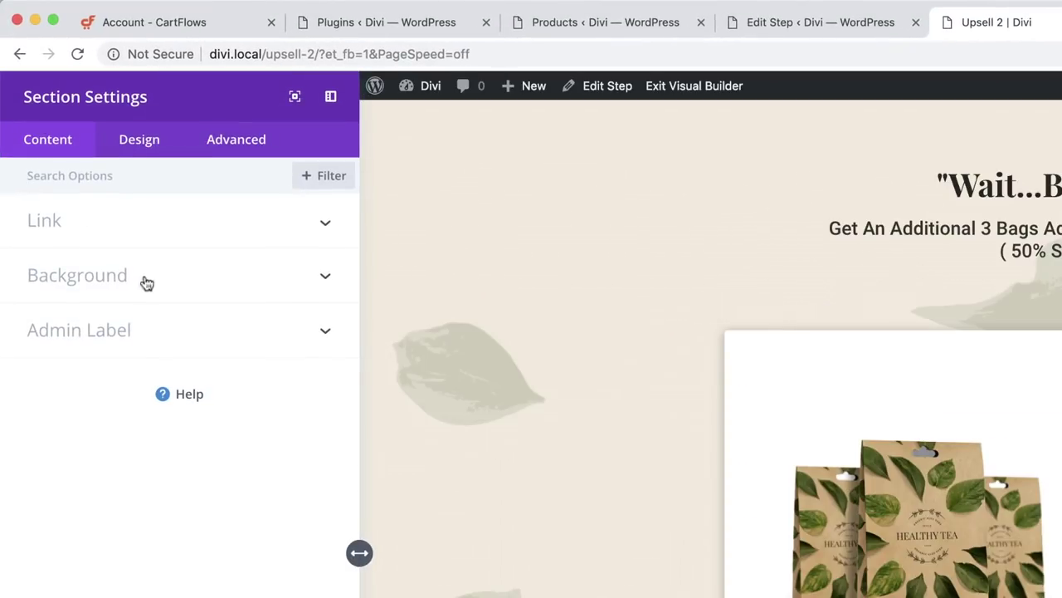
left_click(119, 280)
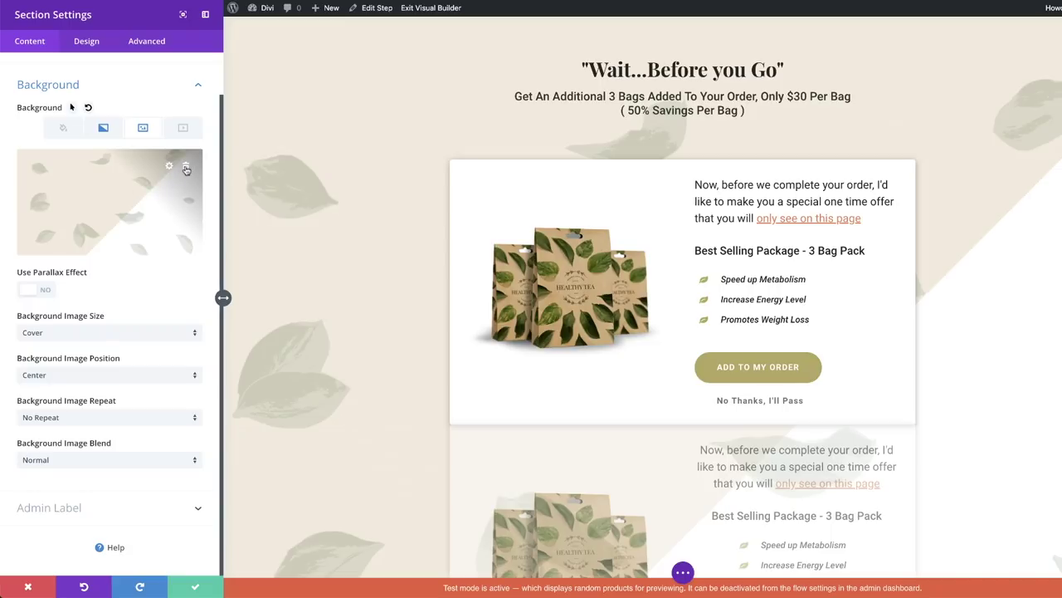
left_click(187, 169)
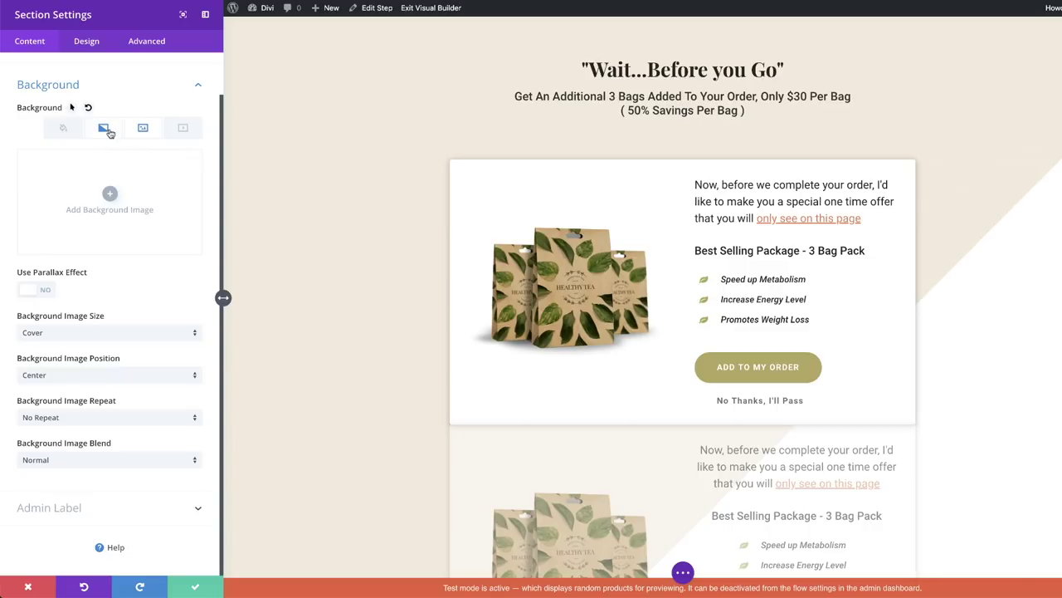
left_click(104, 130)
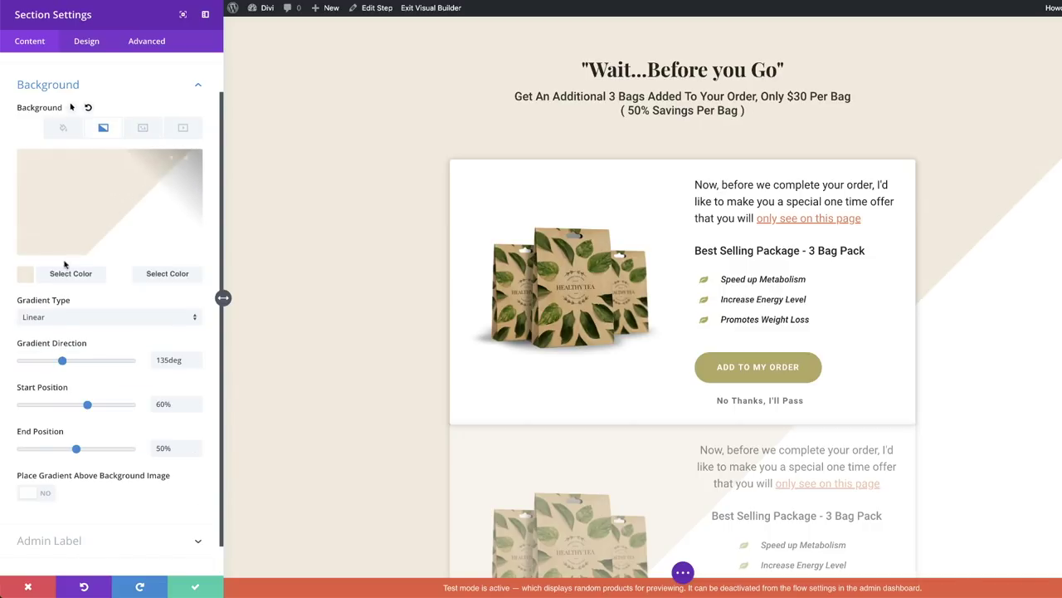
left_click(185, 166)
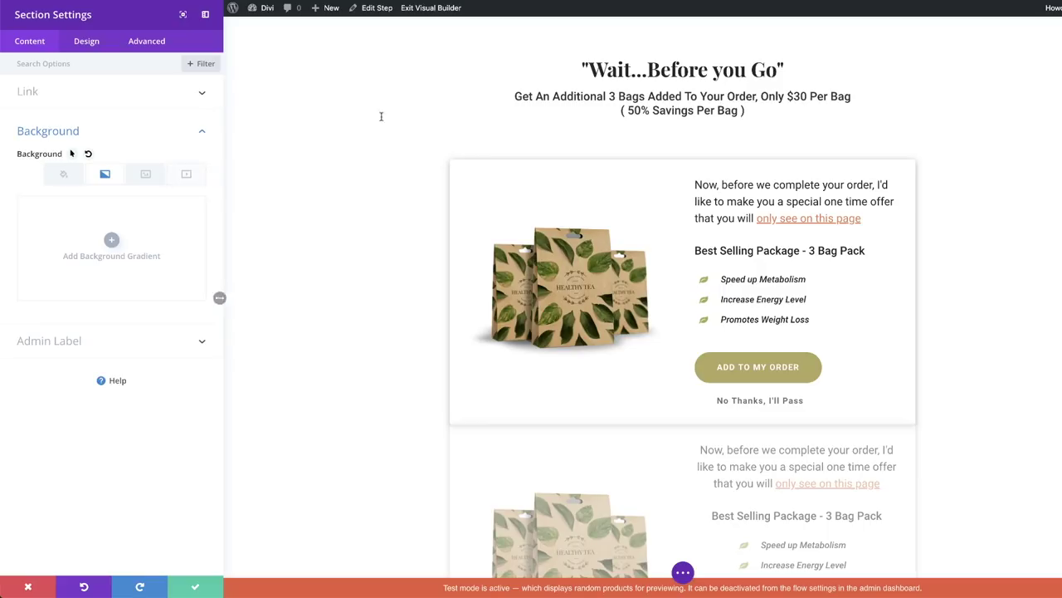
left_click(196, 588)
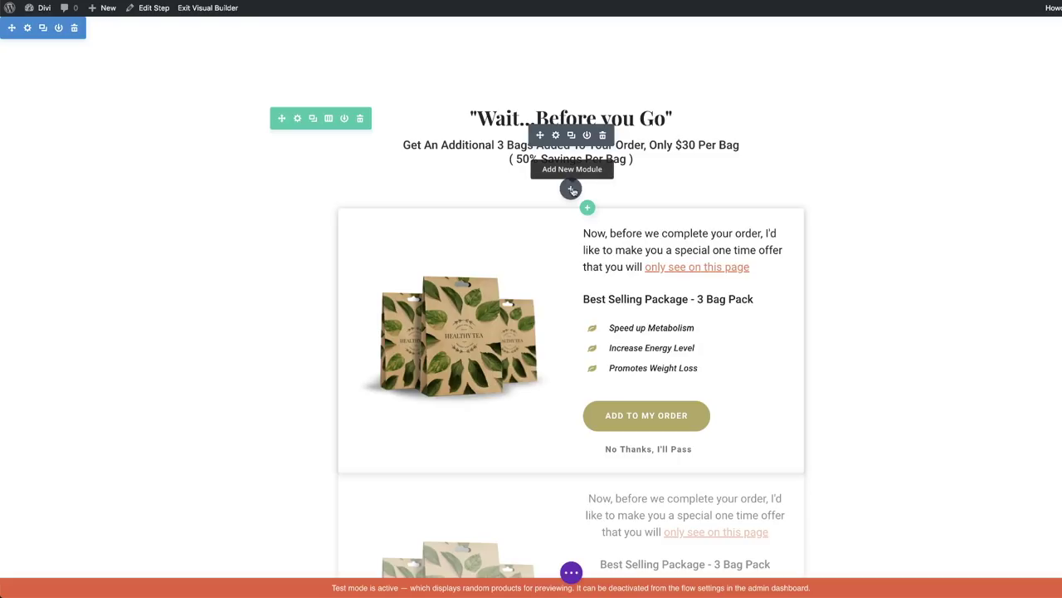
- Insert a Video module under the 'Wait...Before you Go' headline and expand its Overlay options
left_click(571, 190)
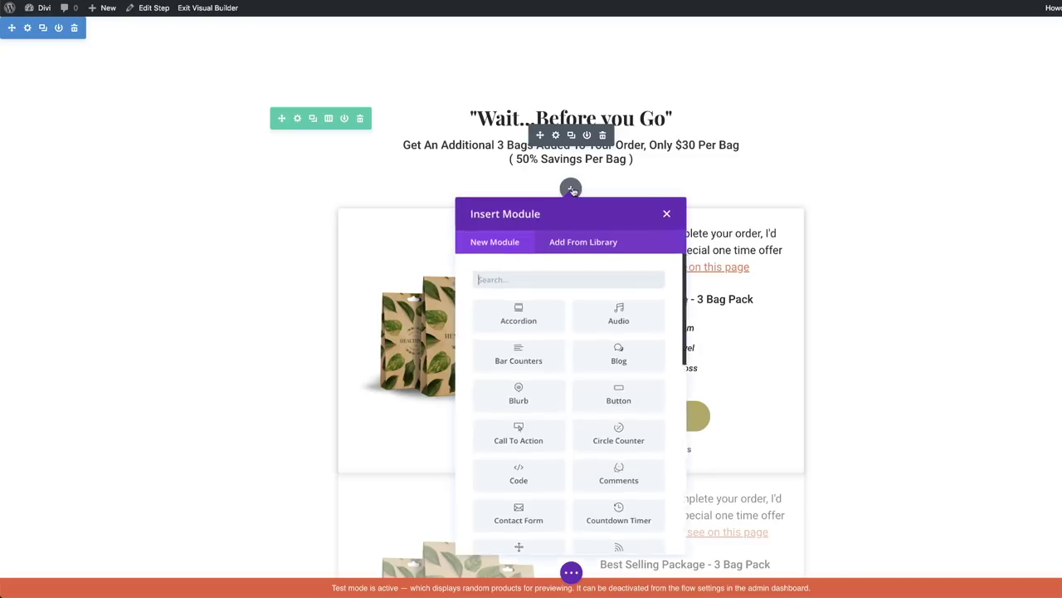
type("video")
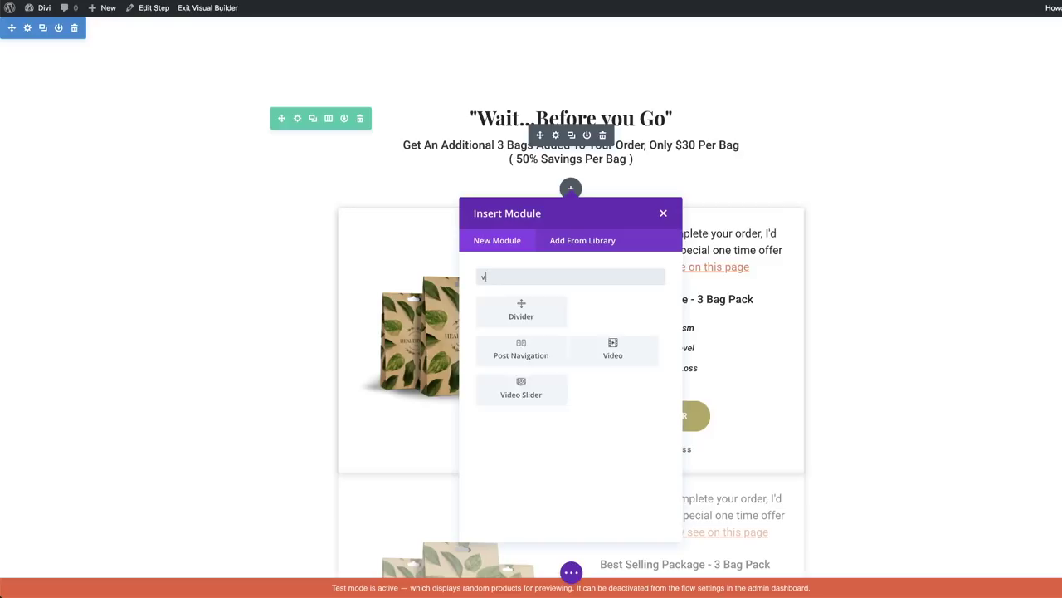
left_click(630, 311)
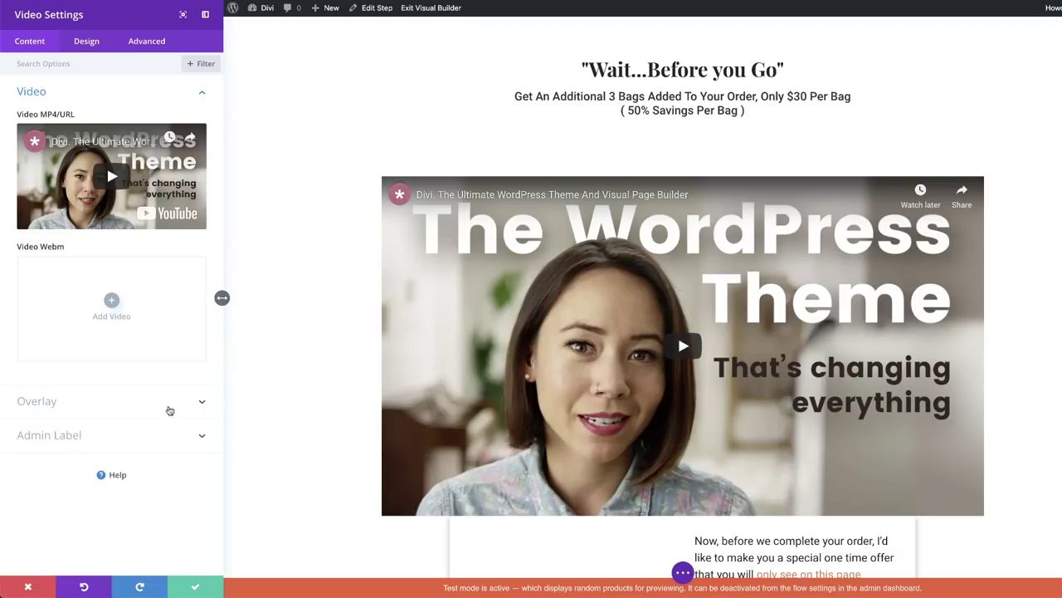
left_click(76, 400)
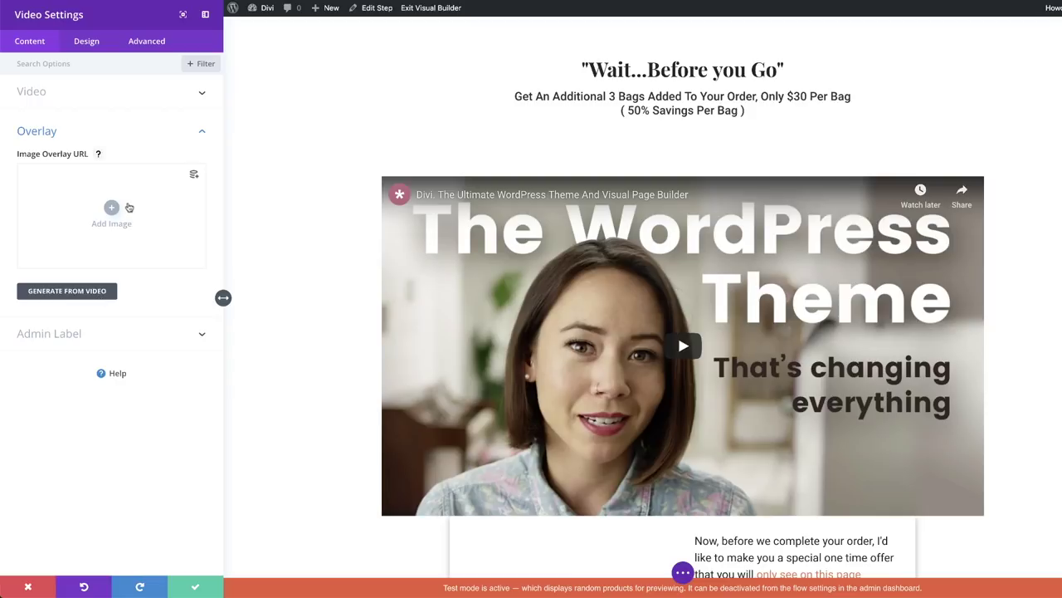
- Try the charity-28 hands image as the video overlay, then remove it
left_click(113, 210)
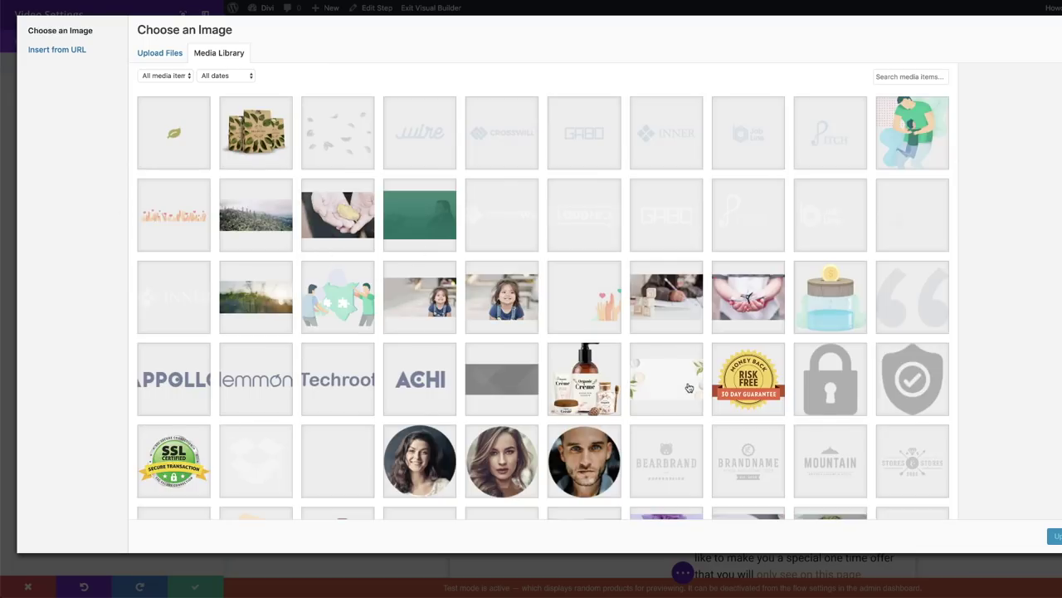
scroll(689, 388, "down", 1)
scroll(689, 388, "down", 1)
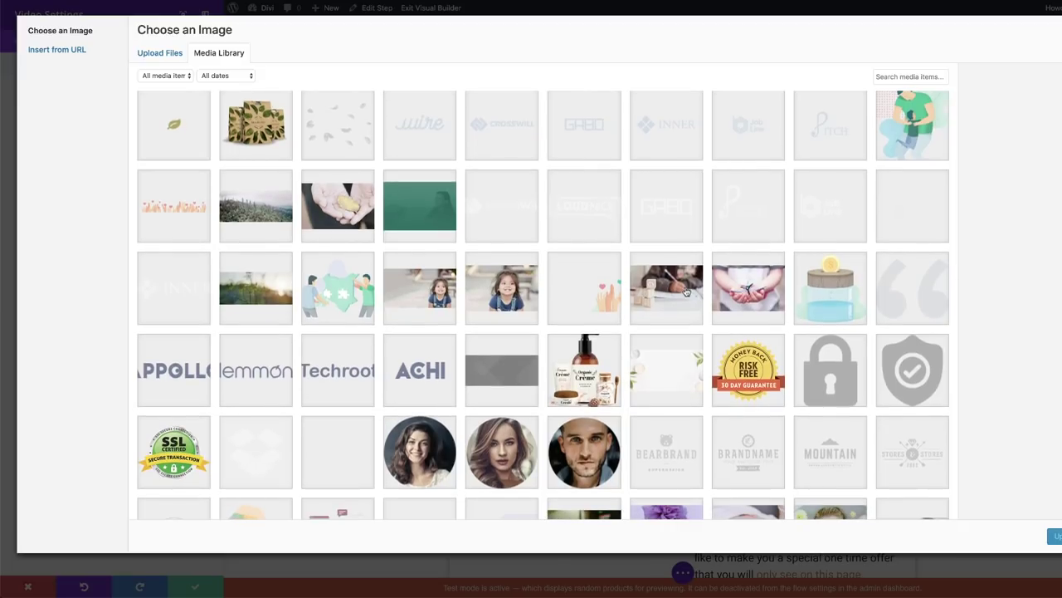
left_click(768, 292)
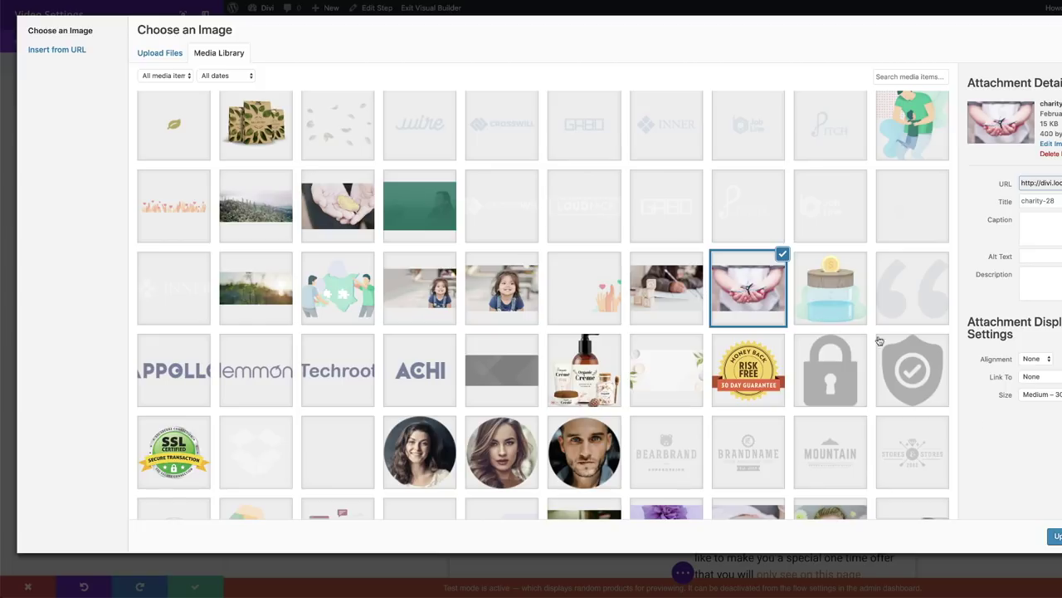
left_click(1054, 536)
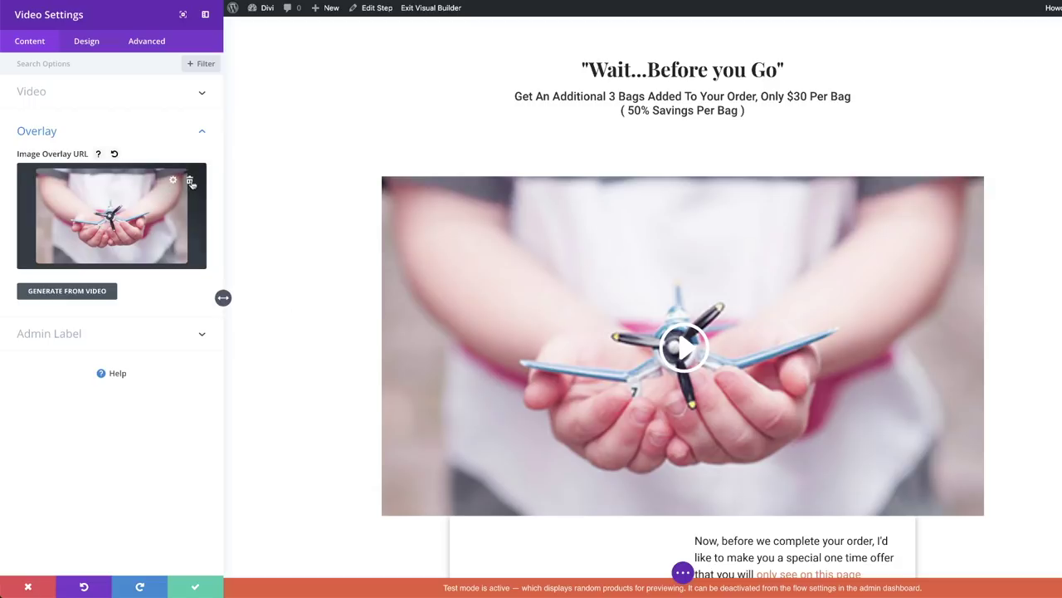
left_click(190, 181)
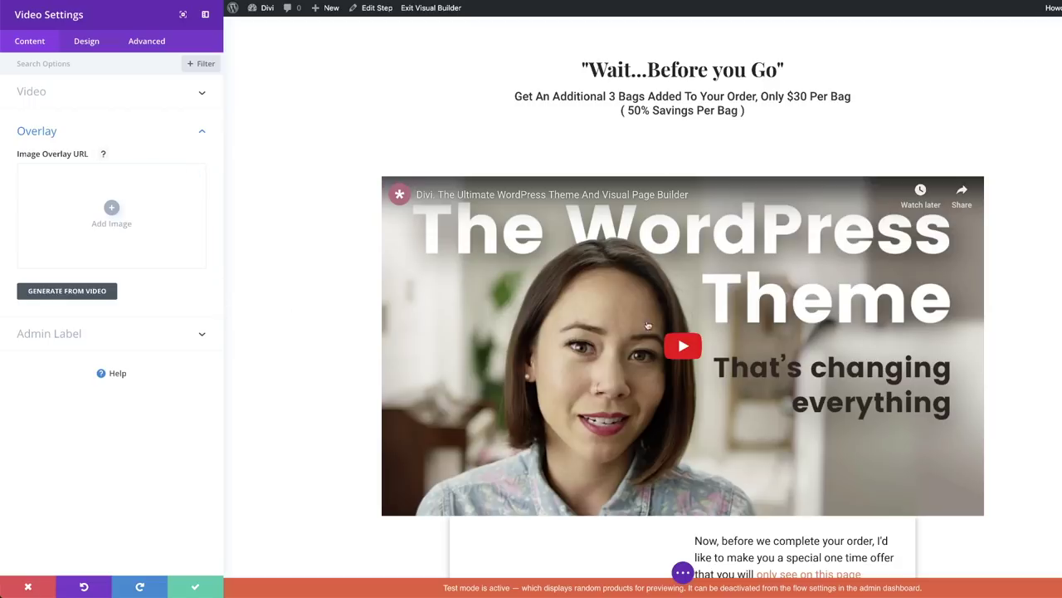
- Set the brown leather bag photo from the Media Library as the video overlay
left_click(107, 217)
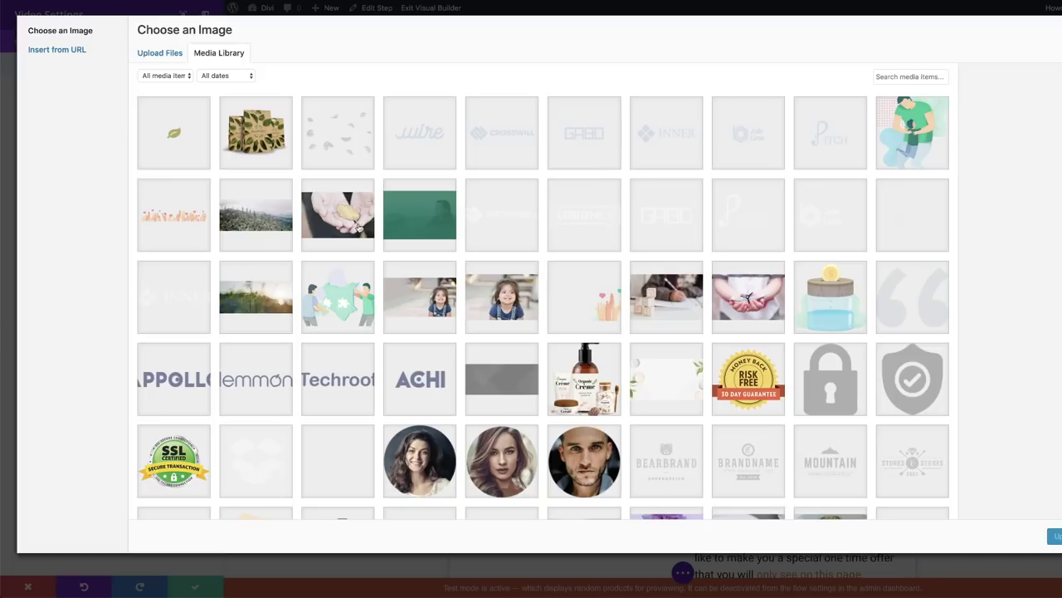
scroll(456, 353, "down", 2)
scroll(456, 353, "down", 5)
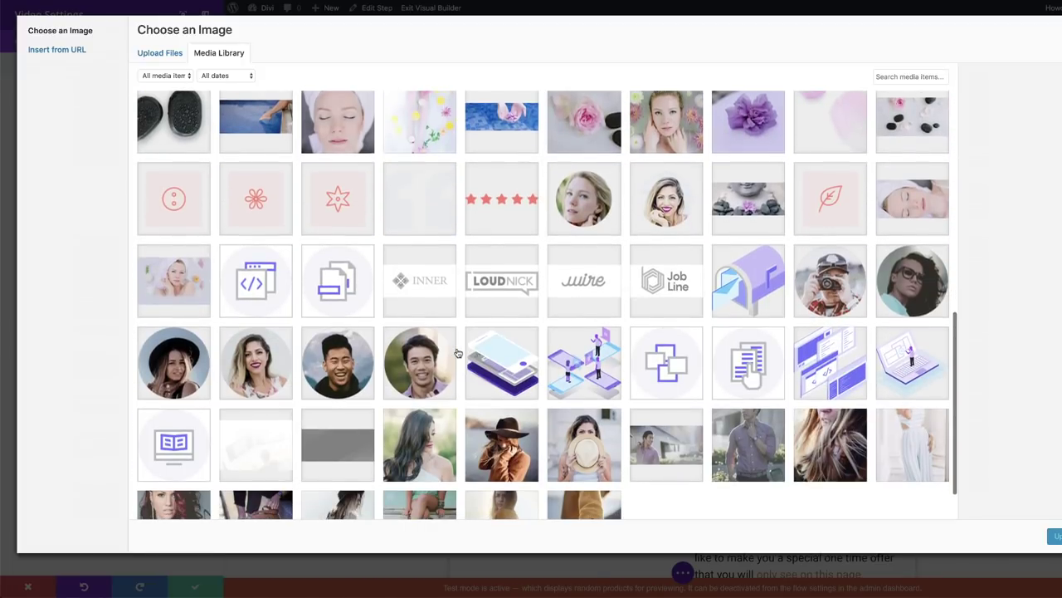
scroll(457, 354, "down", 1)
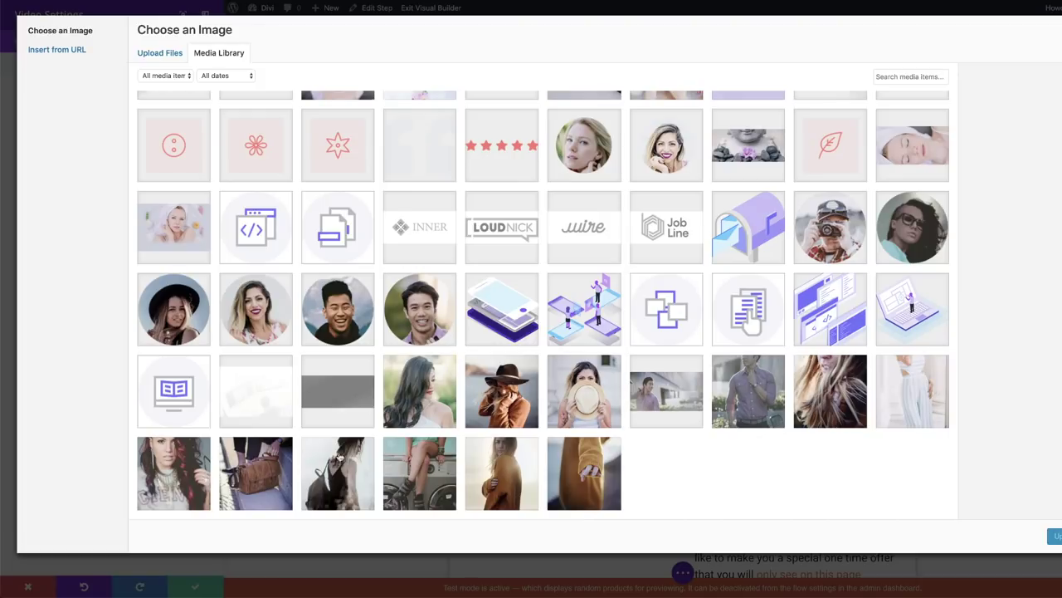
left_click(264, 479)
left_click(1052, 535)
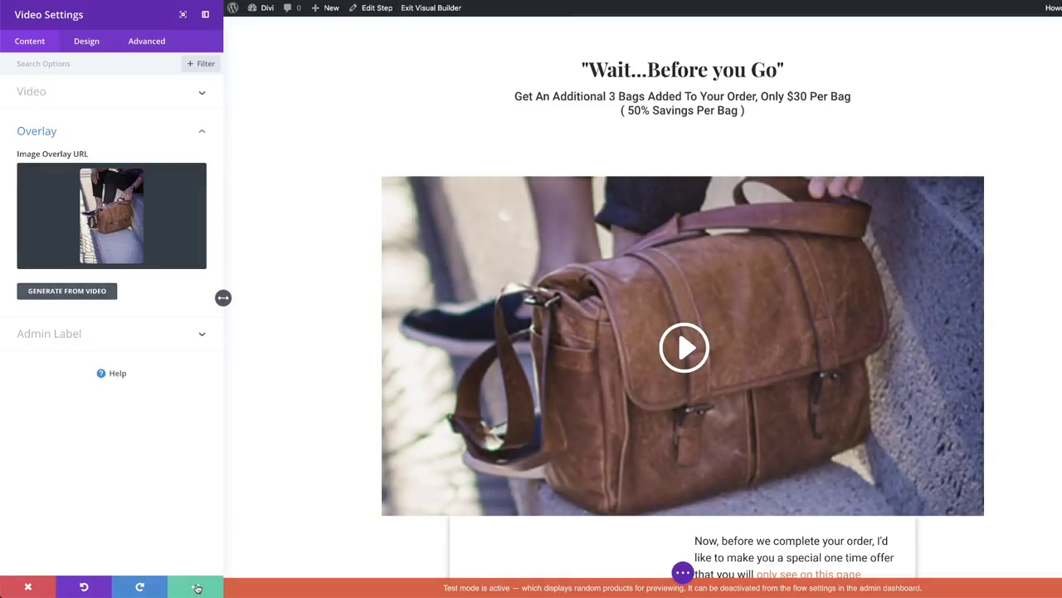
- Save the video module settings
left_click(197, 587)
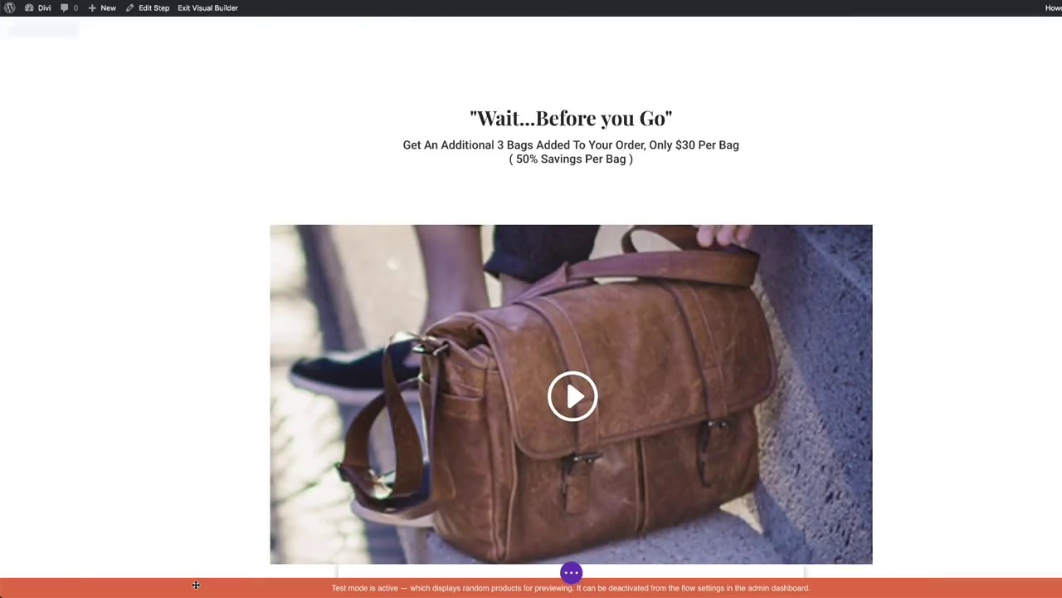
scroll(725, 299, "down", 3)
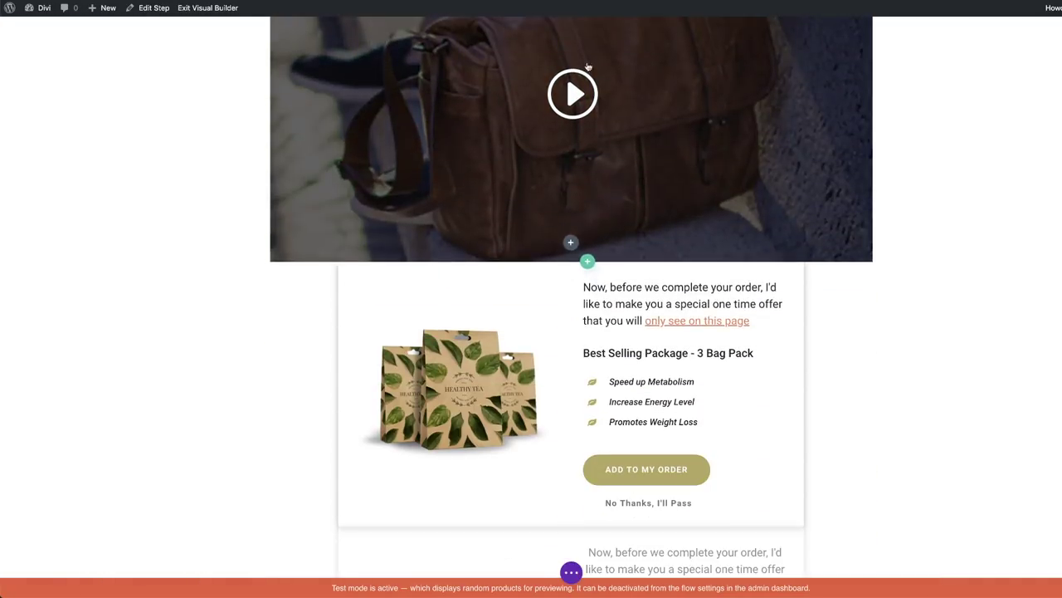
scroll(603, 131, "up", 4)
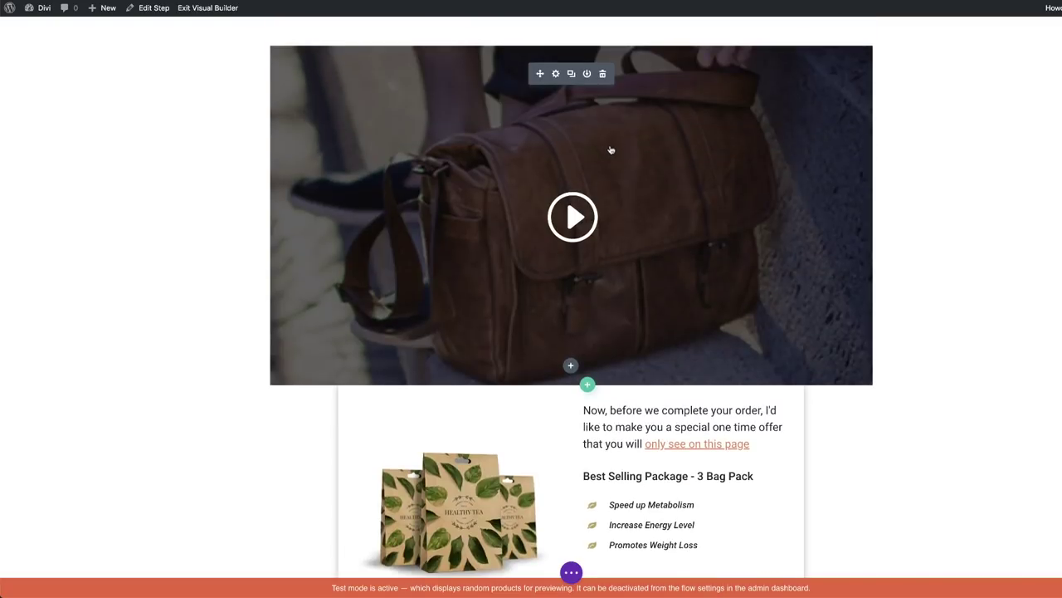
scroll(610, 146, "down", 1)
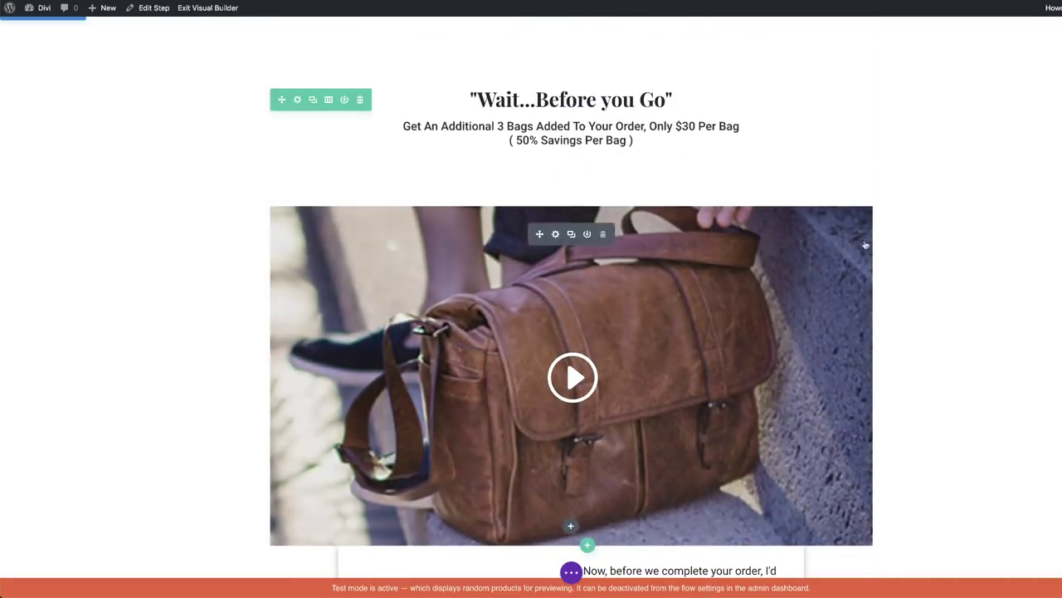
scroll(218, 295, "down", 8)
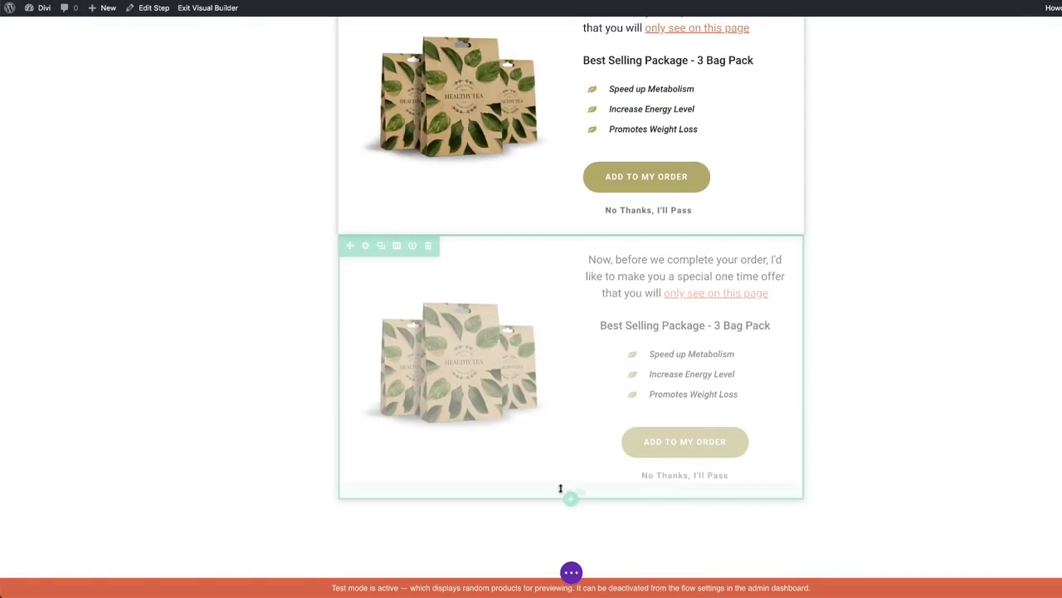
- Add a two-column row between the offer boxes with a Testimonial in its right column
left_click(571, 234)
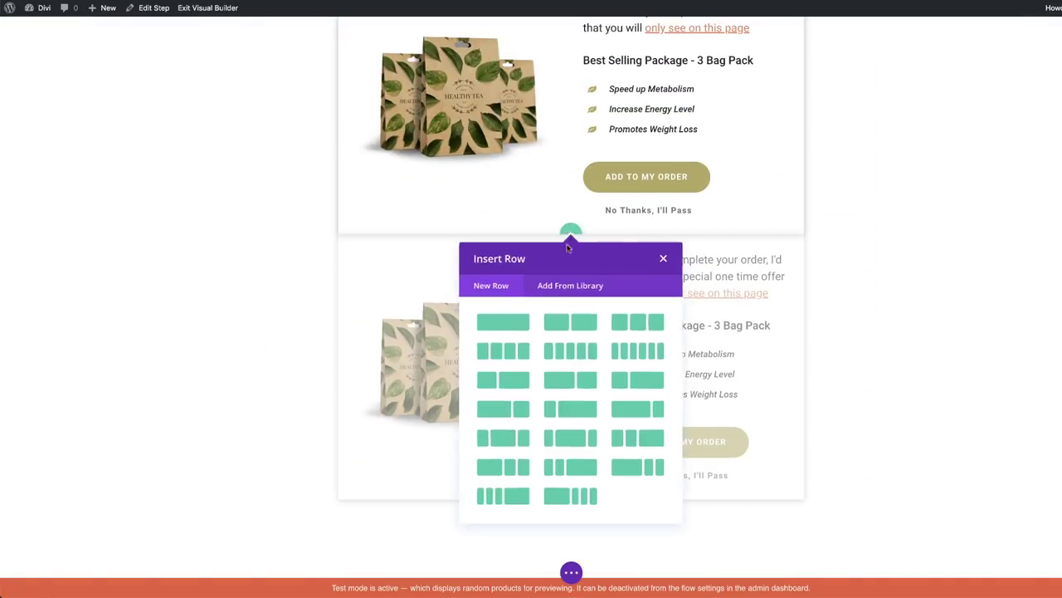
left_click(582, 324)
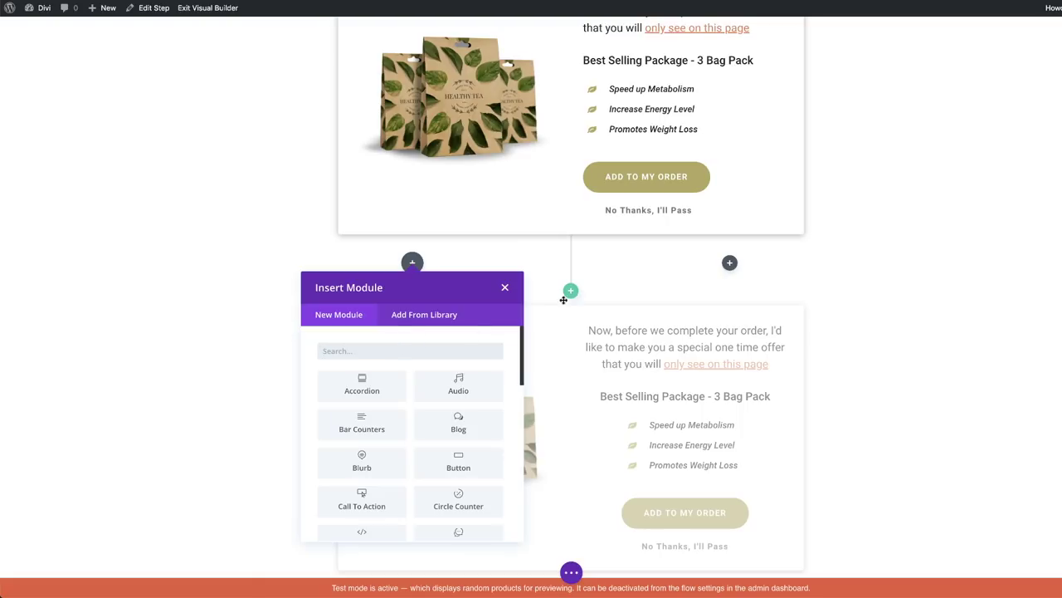
left_click(731, 264)
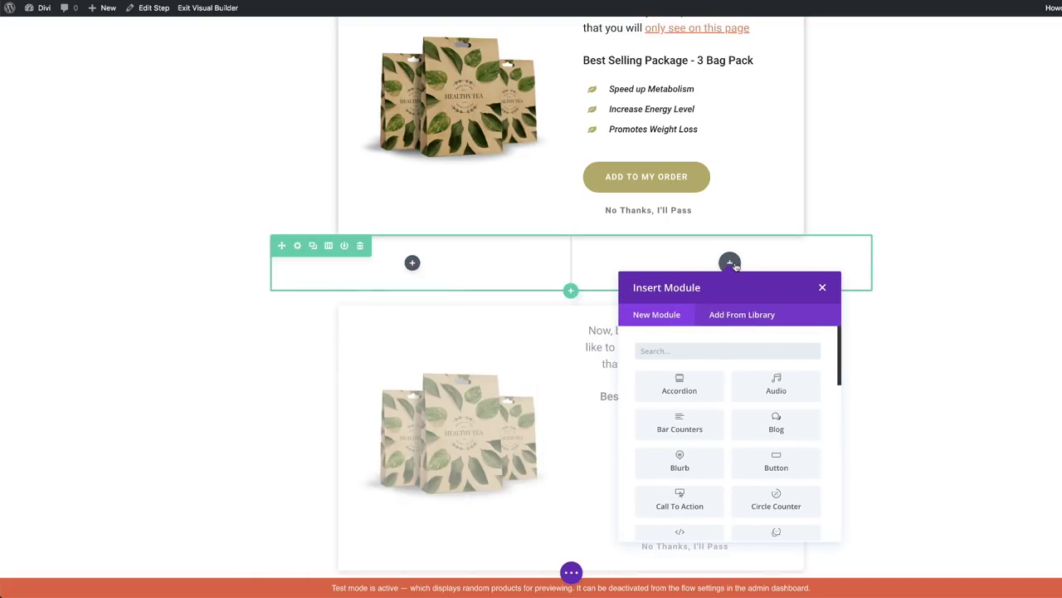
type("test")
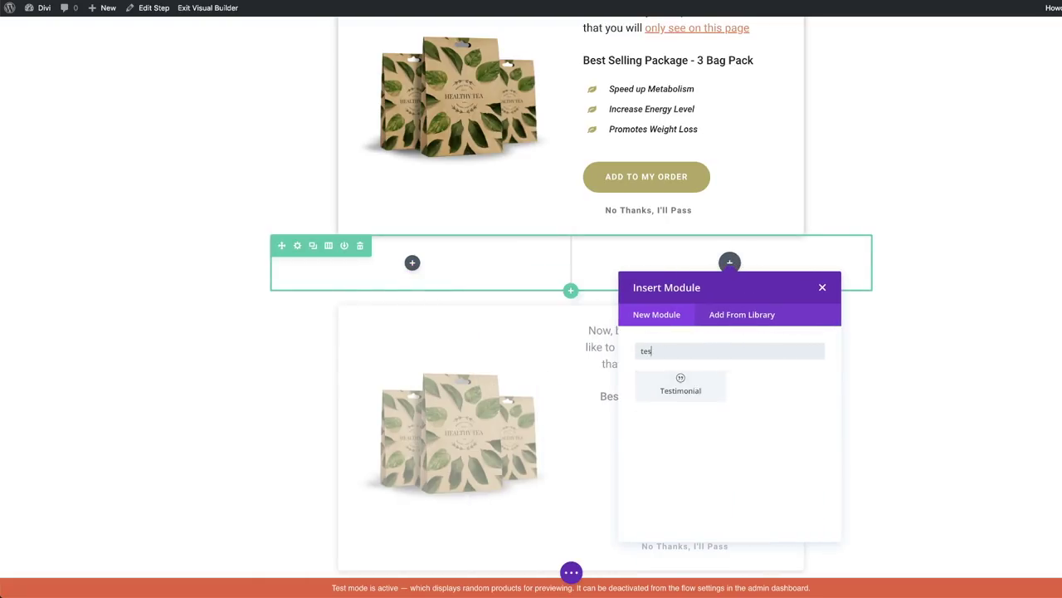
left_click(682, 384)
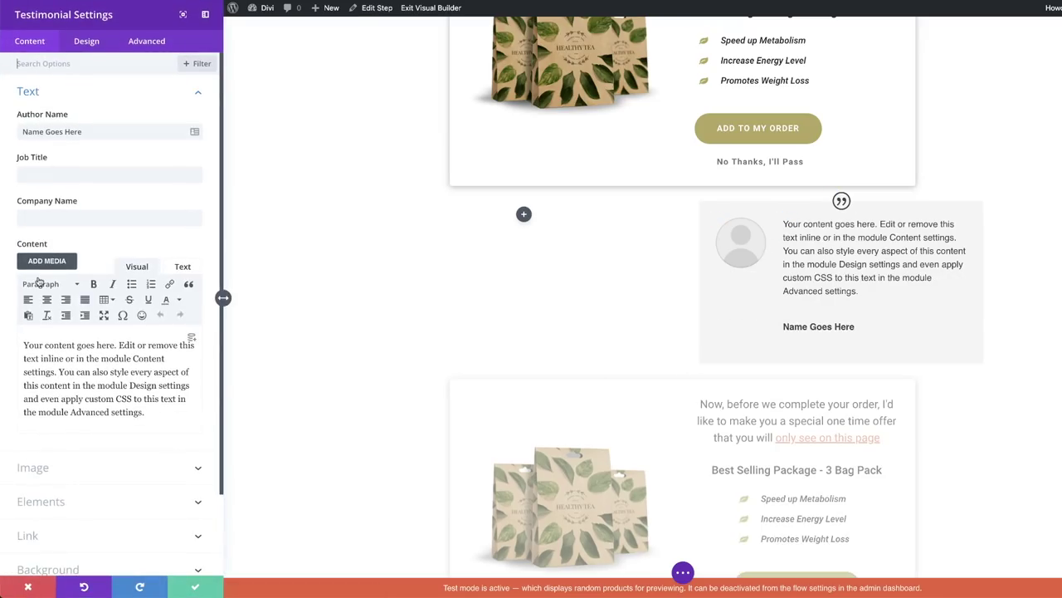
- Replace the testimonial's author name and trim its content to the first sentence
triple_click(91, 132)
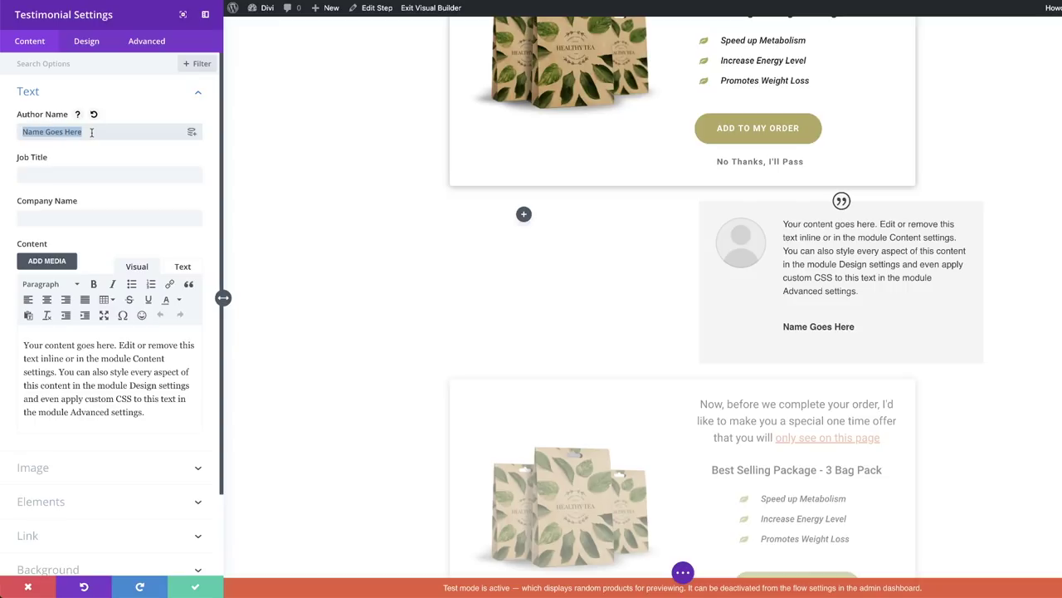
type("Jack")
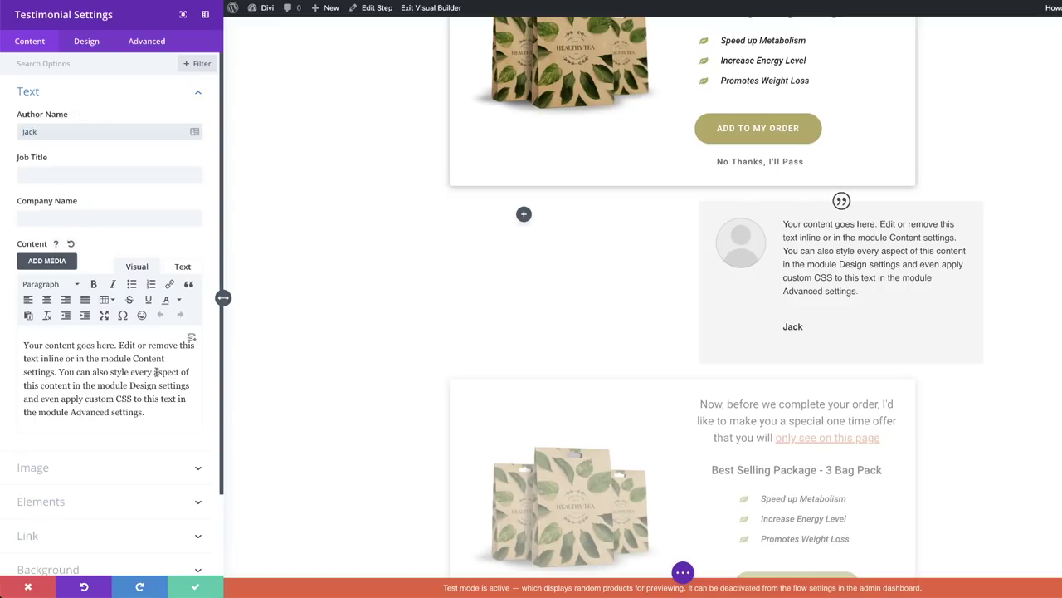
left_click_drag(60, 374, 165, 409)
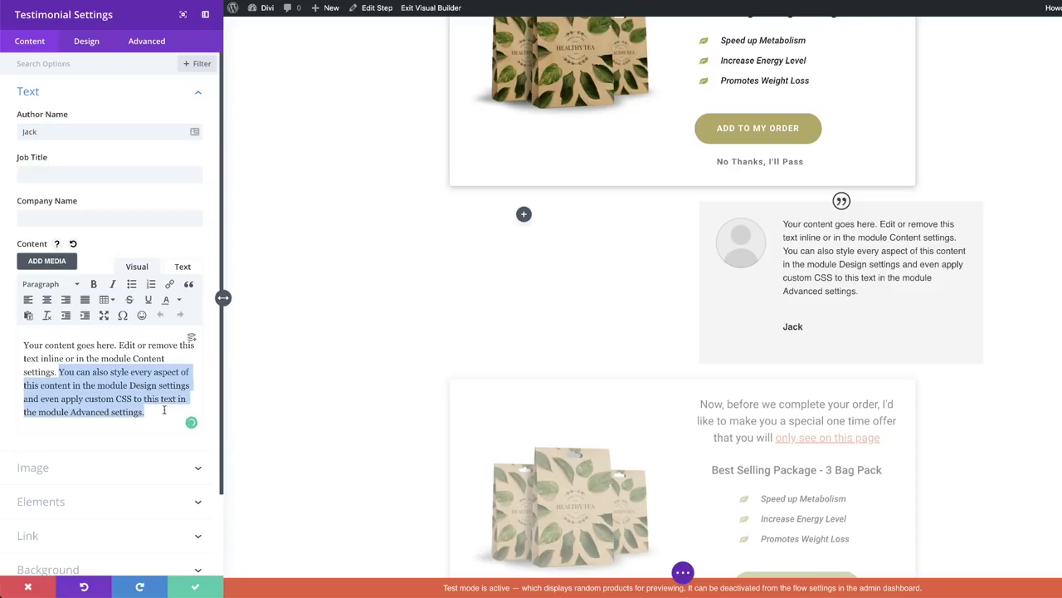
key("BackSpace")
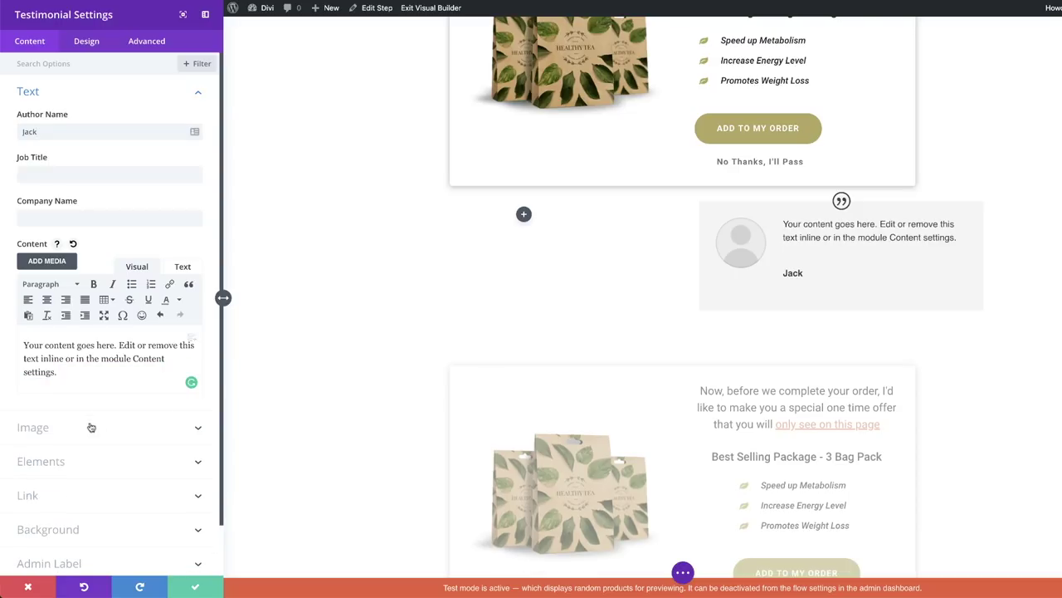
- Set the man's portrait from the Media Library as the testimonial's portrait image
left_click(88, 426)
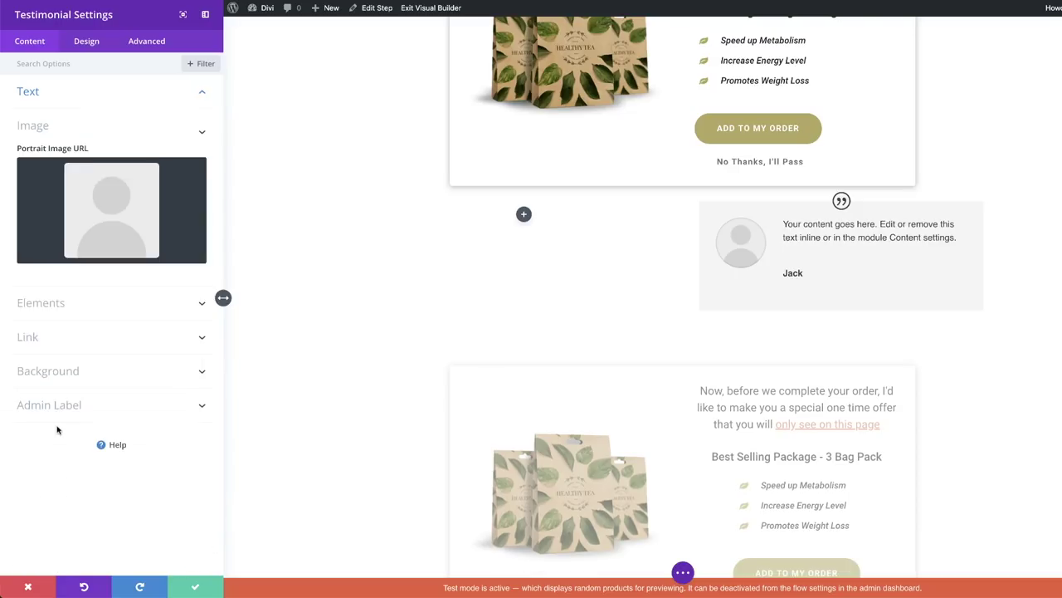
left_click(130, 210)
scroll(573, 370, "down", 1)
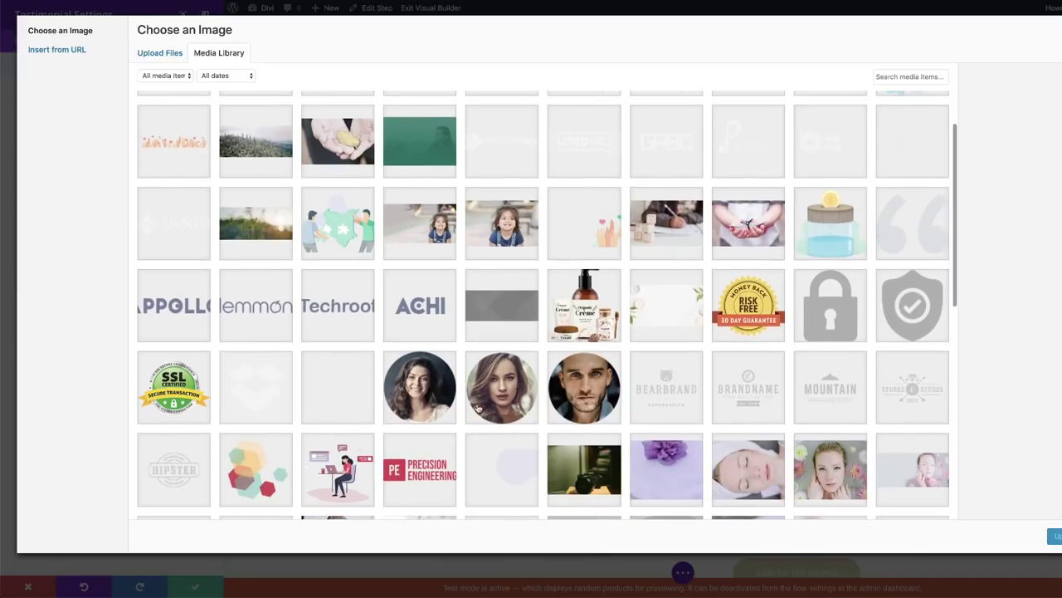
left_click(590, 383)
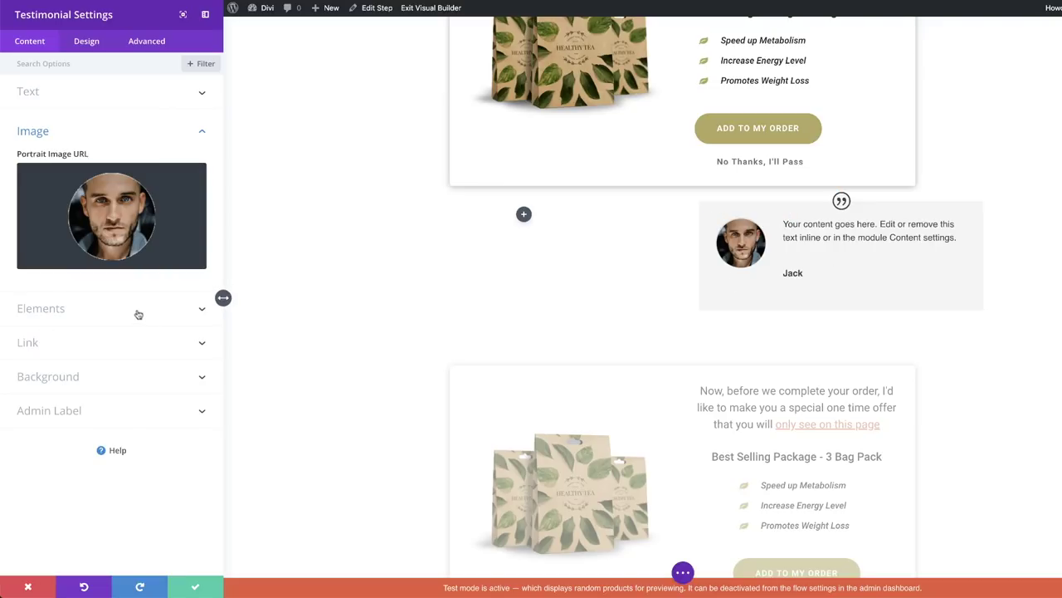
left_click(78, 312)
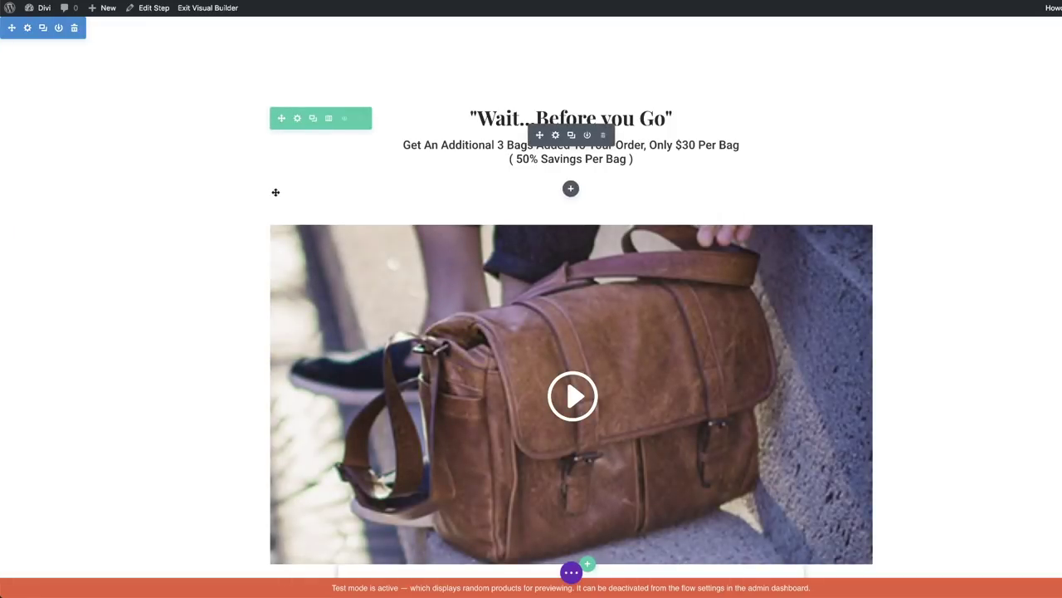
- Exit the Visual Builder and scroll back to the top of the page
left_click(208, 7)
scroll(498, 404, "up", 5)
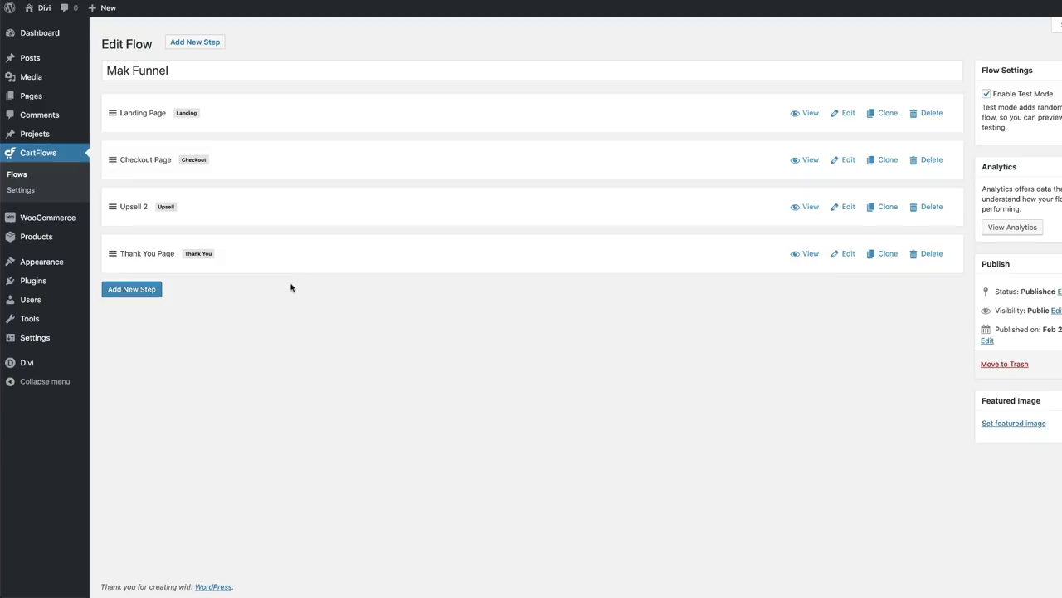
- Go to CartFlows Flows, view the Flows Library's Create Your Own option, then close it without adding a flow
left_click(35, 155)
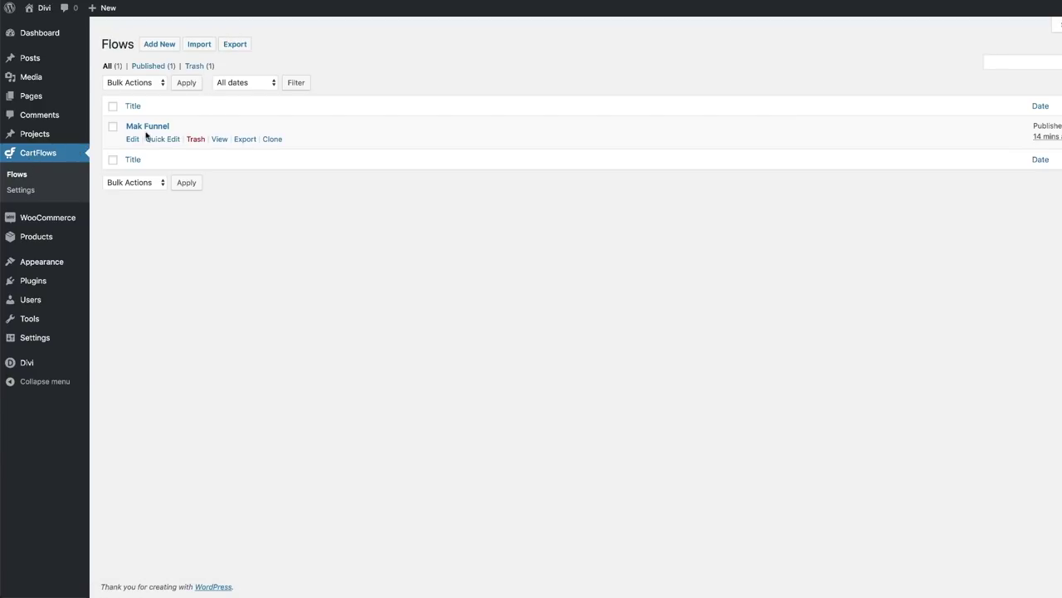
left_click(163, 47)
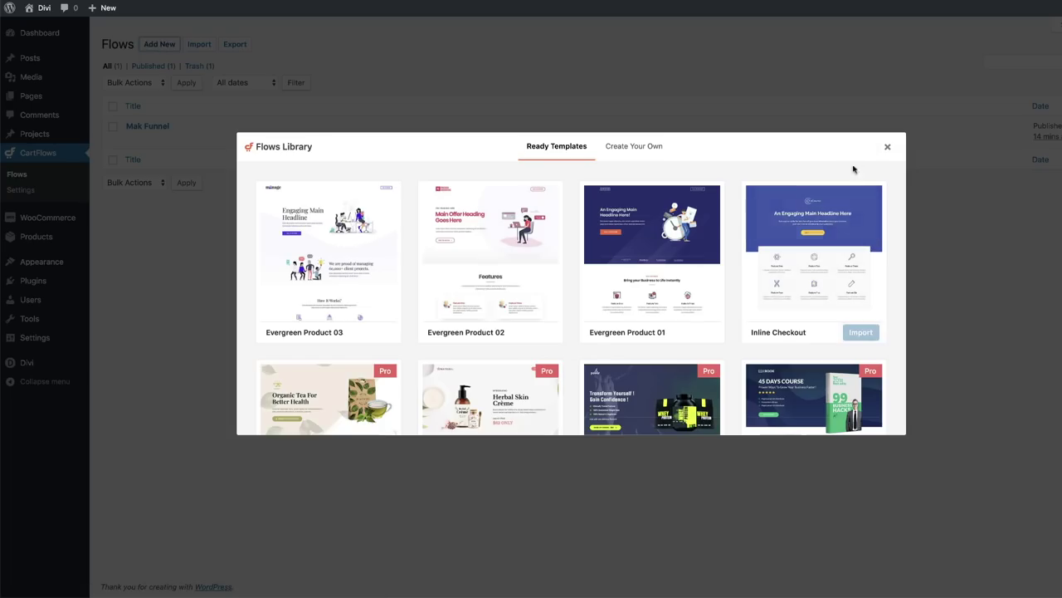
mouse_move(337, 303)
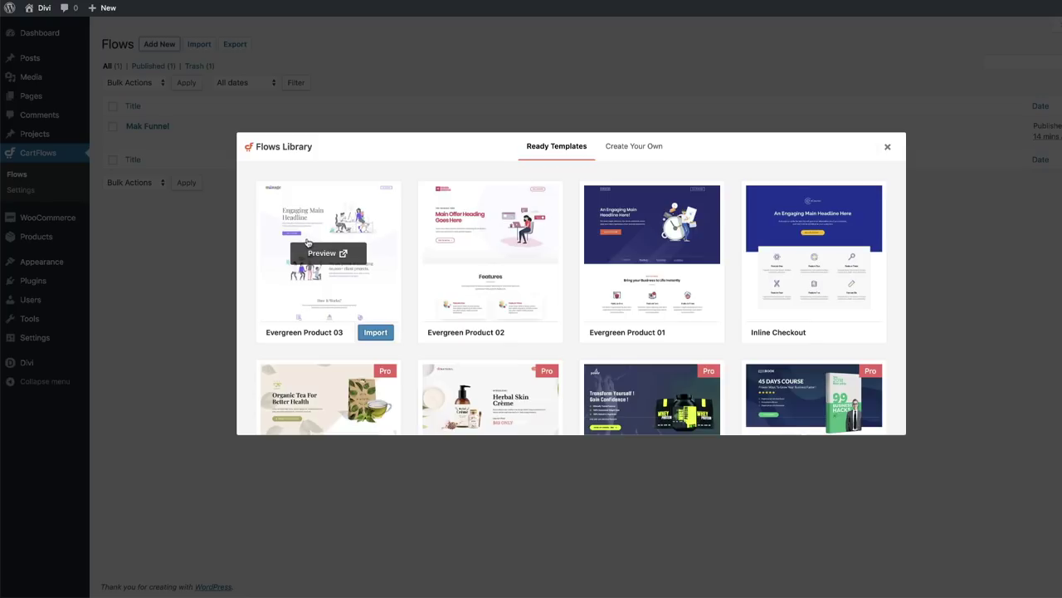
left_click(640, 146)
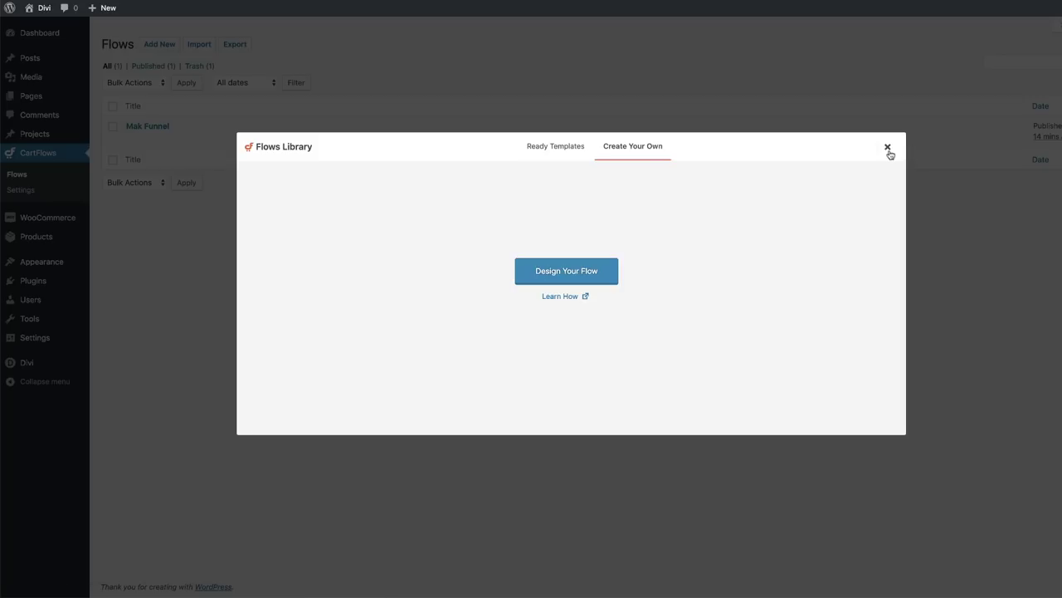
left_click(888, 148)
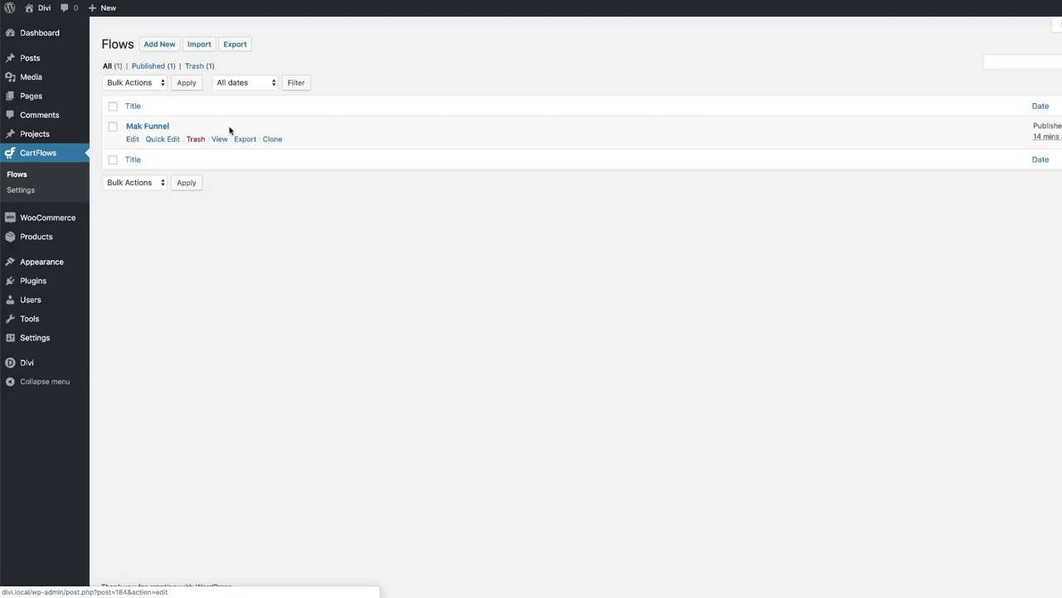
- Export Mak Funnel as a JSON file and import that file back into CartFlows
left_click(246, 140)
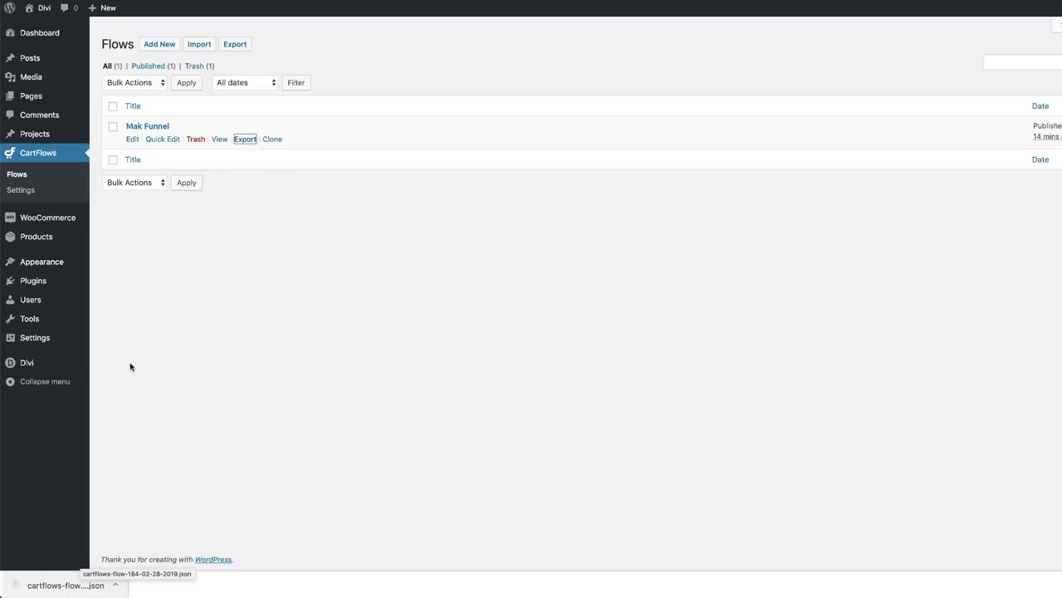
left_click(199, 44)
left_click(138, 97)
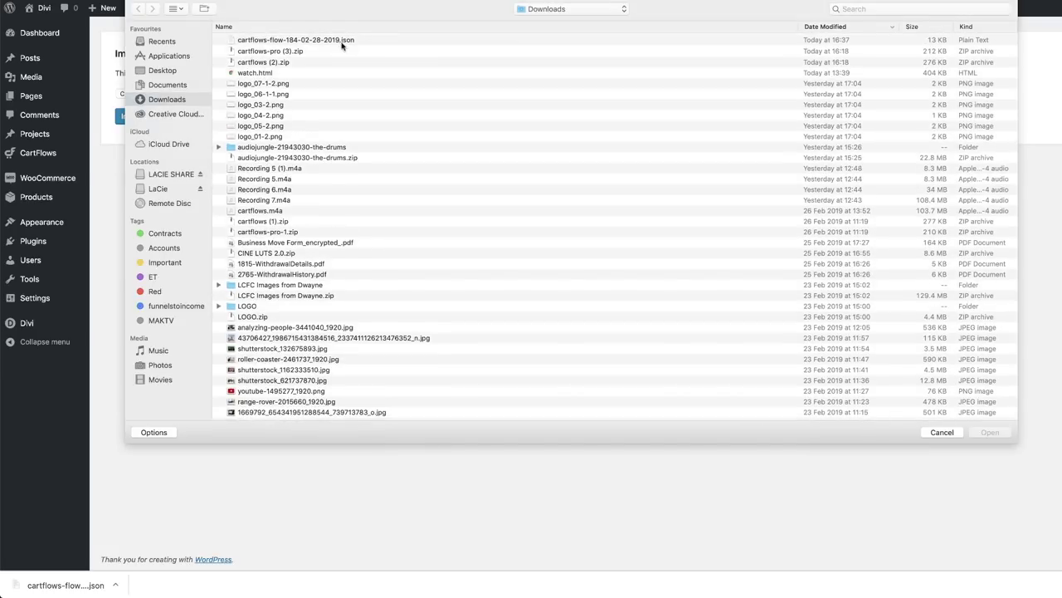
left_click(312, 41)
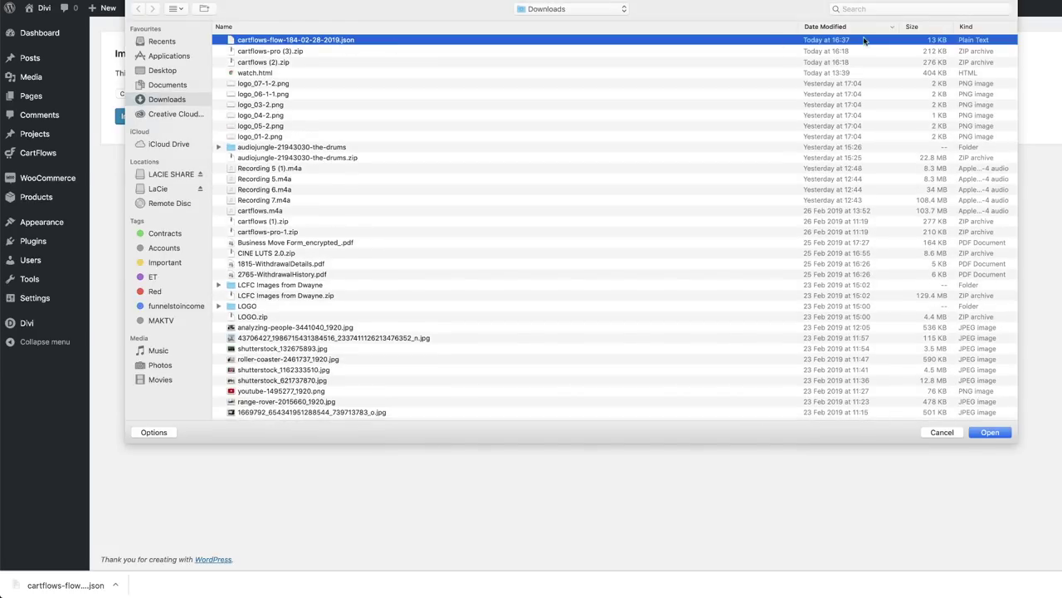
double_click(306, 43)
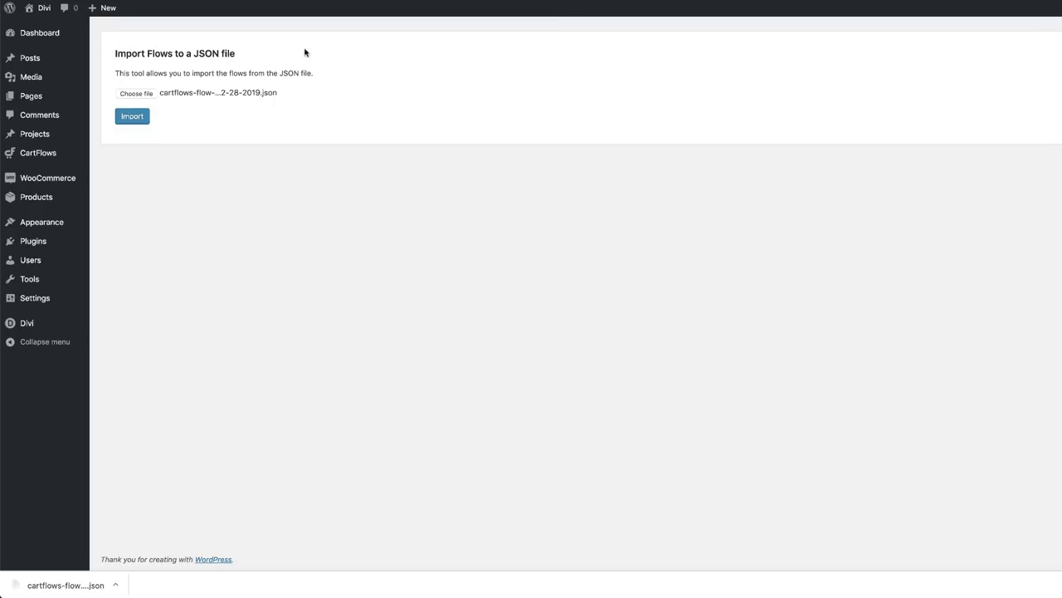
left_click(132, 117)
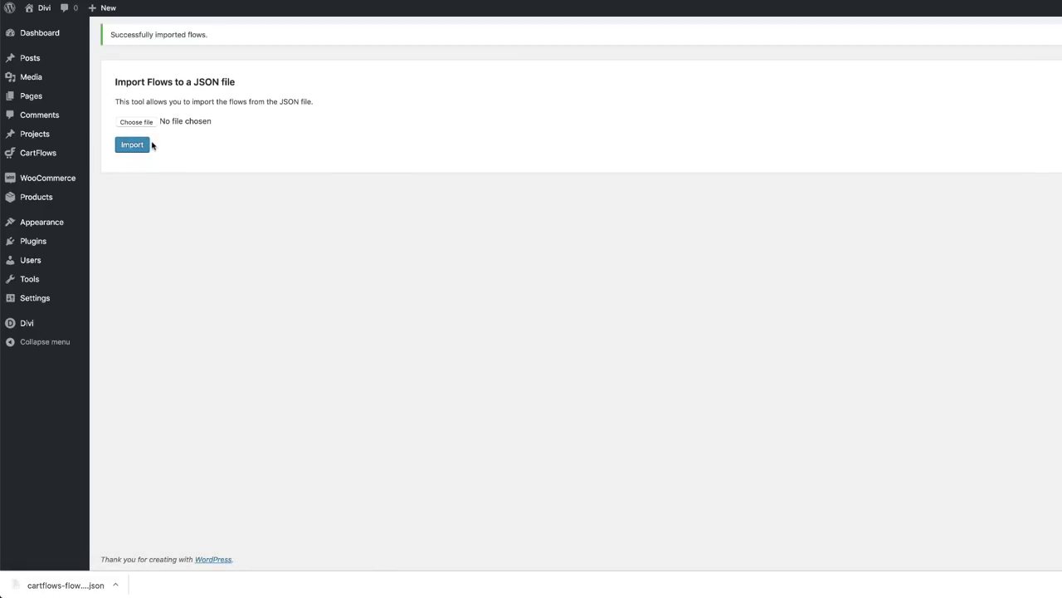
- Open the imported Mak Funnel Copy draft flow in its editor
left_click_drag(112, 36, 212, 38)
left_click(39, 153)
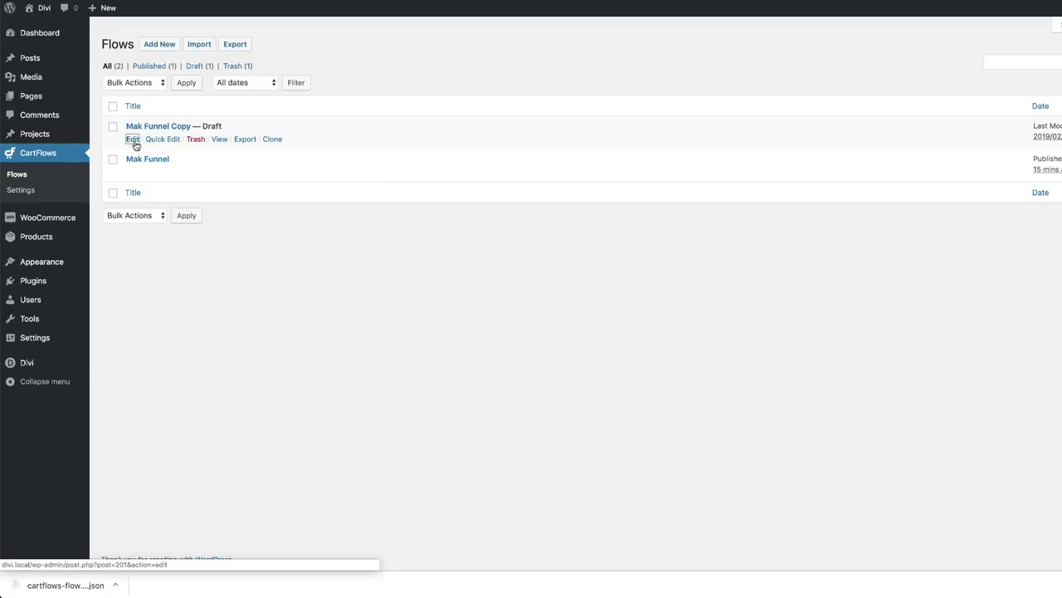
left_click(132, 139)
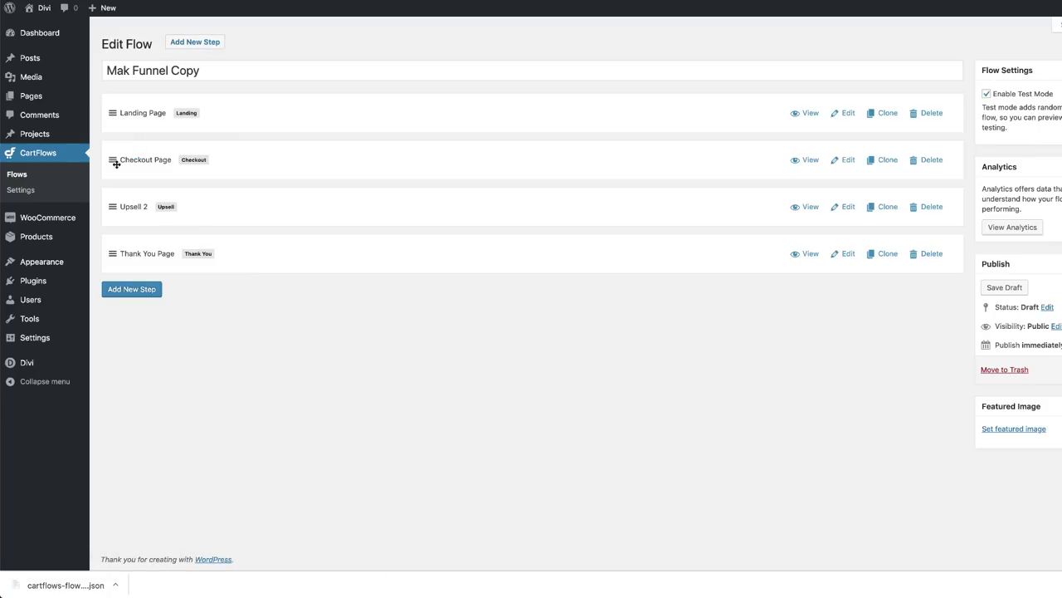